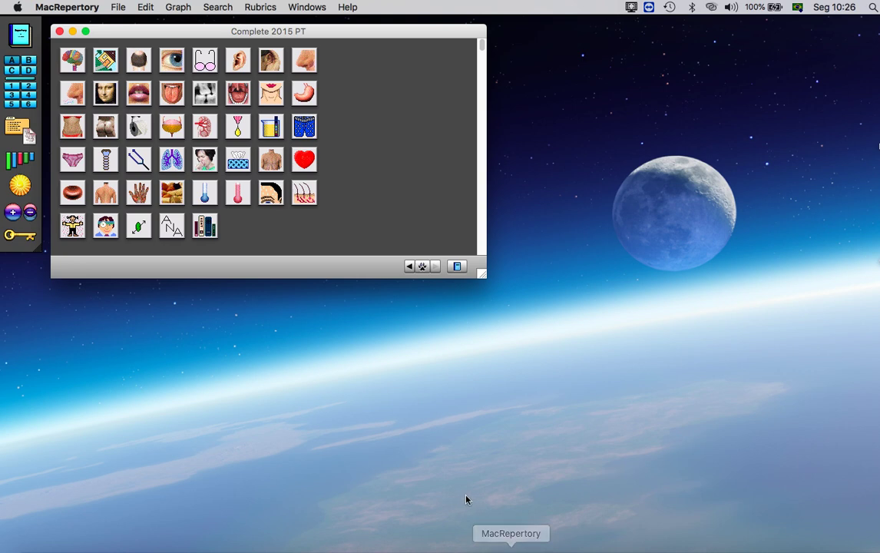
Step: Move the tool palette and the Complete 2015 PT window so they sit side by side without overlapping
{"action": "left_click_drag", "start_coordinate": [173, 35], "coordinate": [175, 31]}
{"action": "left_click_drag", "start_coordinate": [34, 20], "coordinate": [34, 26]}
{"action": "left_click_drag", "start_coordinate": [109, 31], "coordinate": [112, 33]}
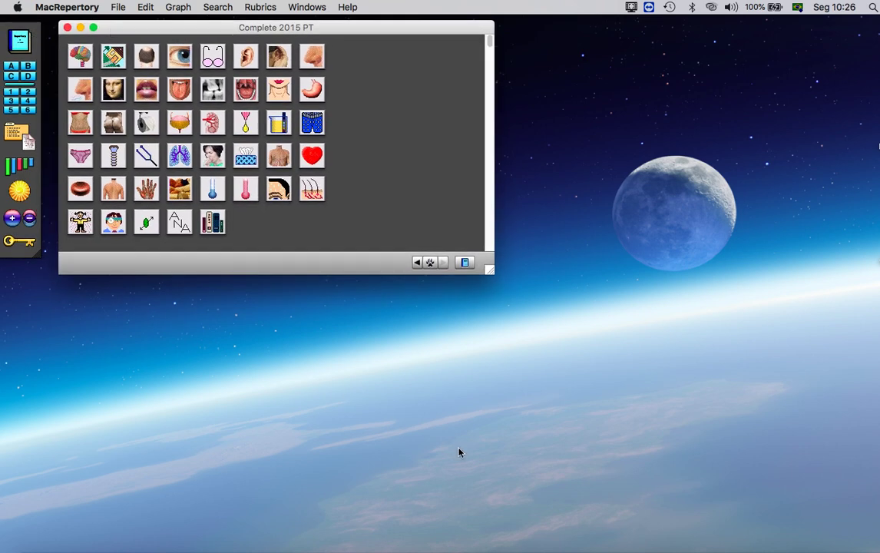
Step: Switch to ReferenceWorks, place its palette and Untitled window beneath the MacRepertory ones, and hide ReferenceWorks again
{"action": "left_click", "coordinate": [536, 548]}
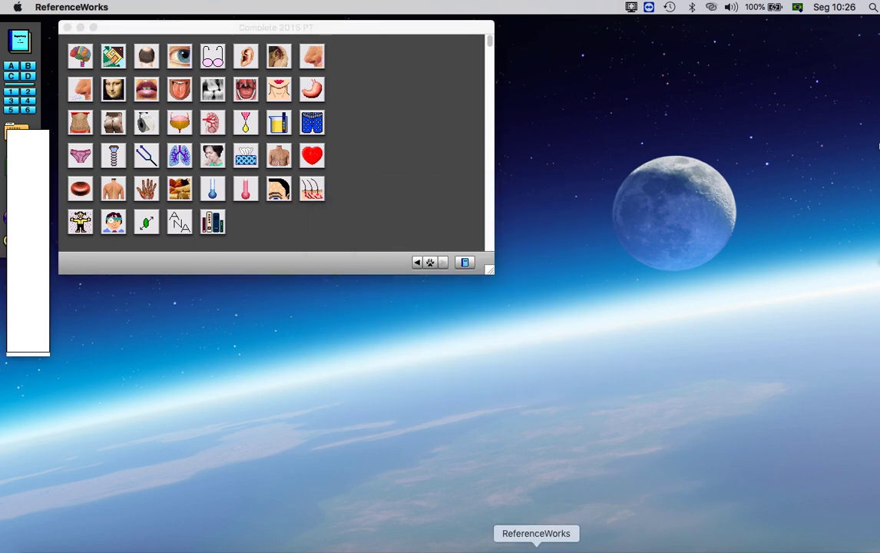
{"action": "left_click_drag", "start_coordinate": [31, 142], "coordinate": [29, 315]}
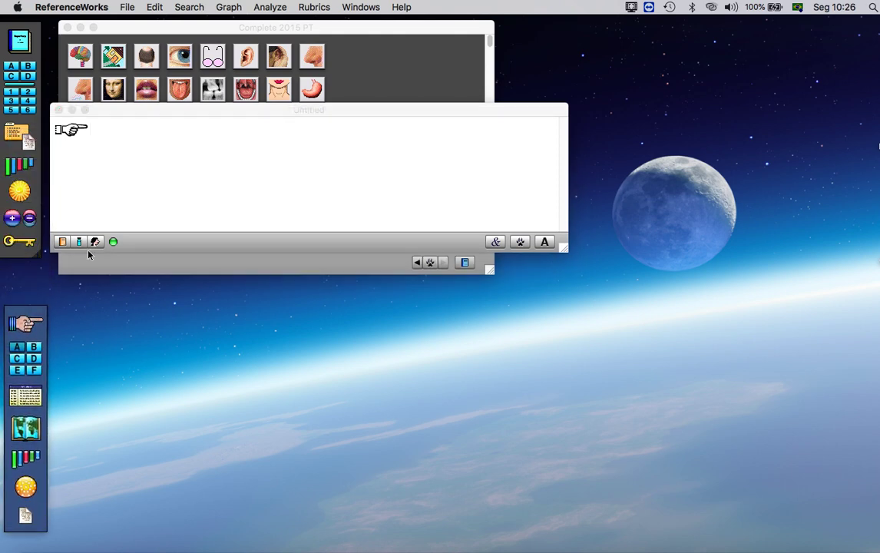
{"action": "left_click_drag", "start_coordinate": [190, 109], "coordinate": [207, 316]}
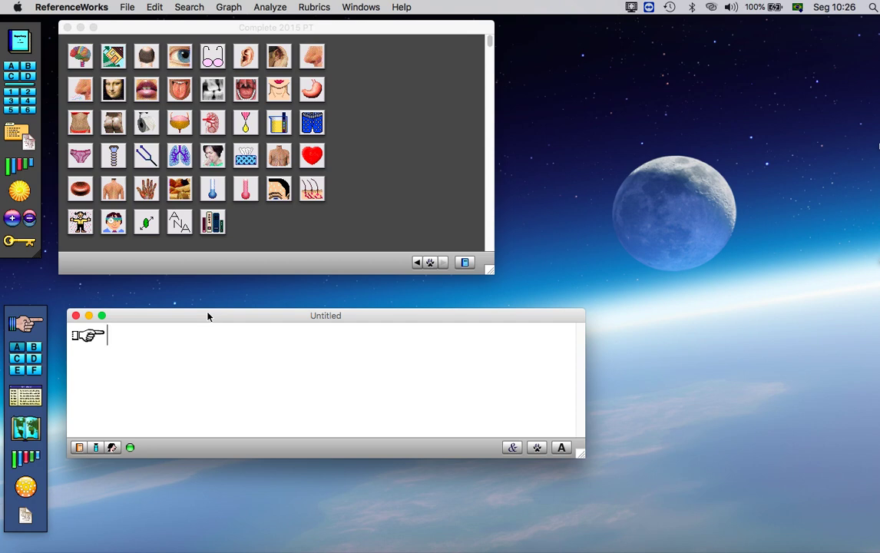
{"action": "key", "text": "super+h"}
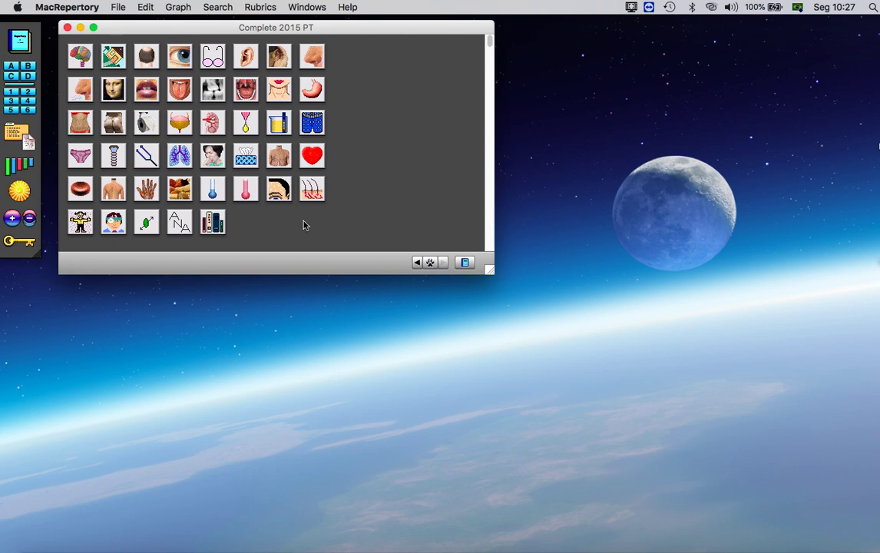
Step: Open the mente chapter of the repertory and limit its rubrics to the individual remedy lac-c
{"action": "left_click", "coordinate": [81, 56]}
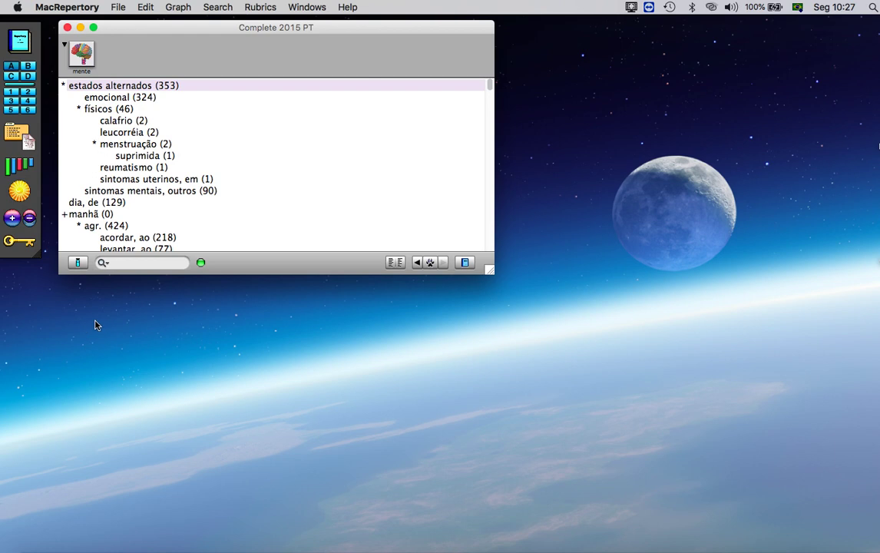
{"action": "left_click", "coordinate": [76, 264]}
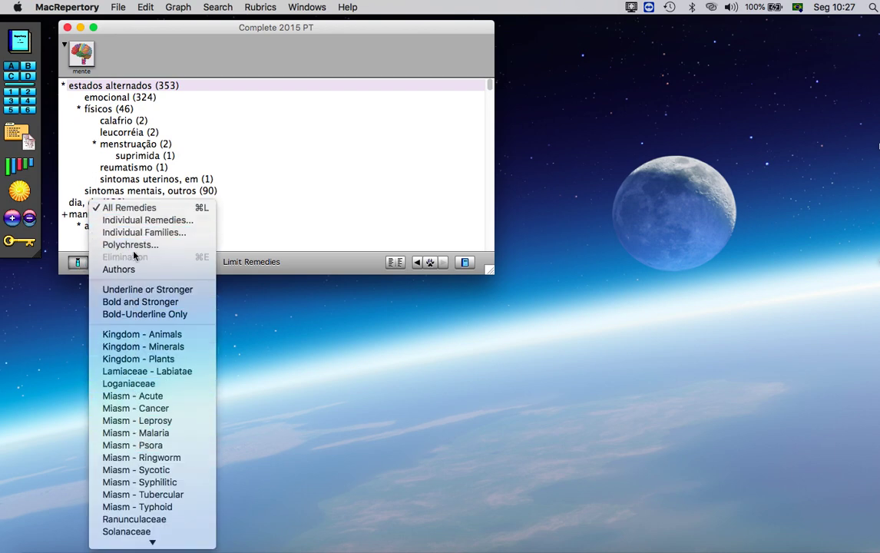
{"action": "left_click", "coordinate": [161, 221]}
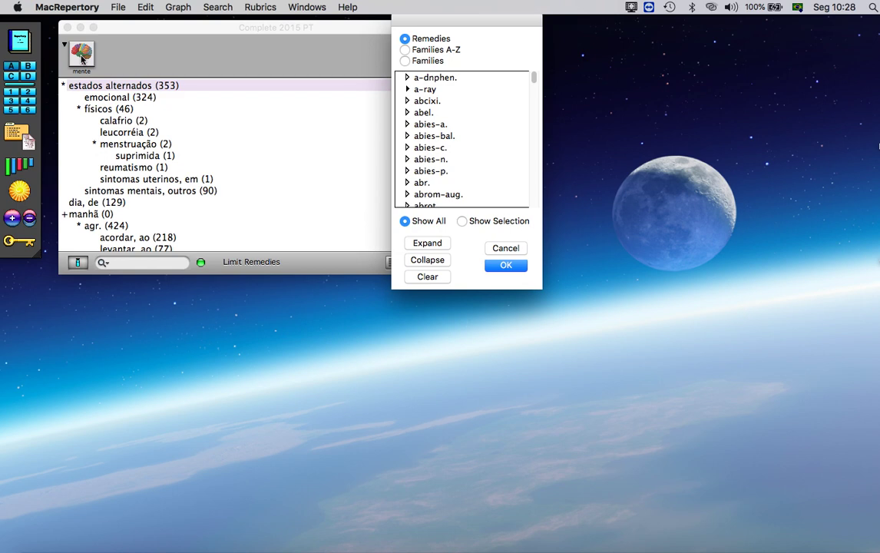
{"action": "type", "text": "lac"}
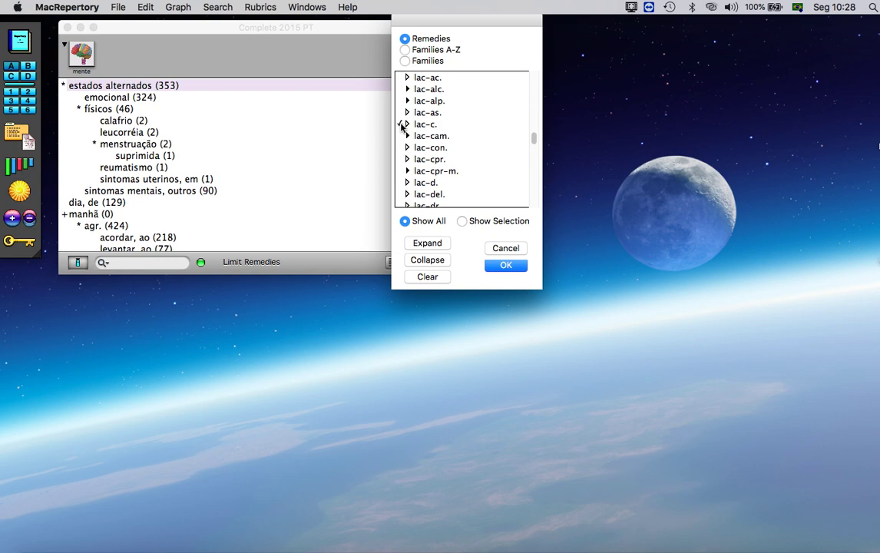
{"action": "left_click", "coordinate": [401, 125]}
{"action": "scroll", "coordinate": [427, 181], "scroll_direction": "down", "scroll_amount": 2}
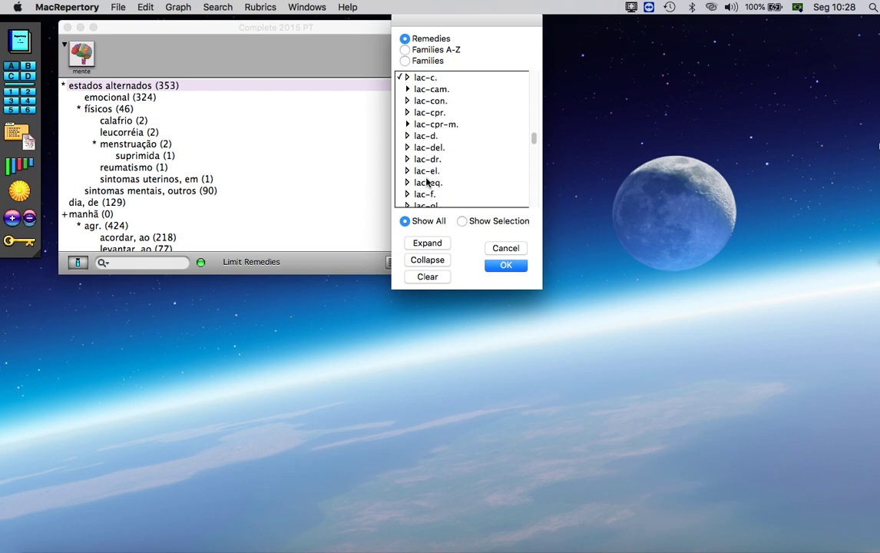
{"action": "left_click", "coordinate": [401, 136]}
{"action": "left_click", "coordinate": [401, 136]}
{"action": "left_click", "coordinate": [512, 266]}
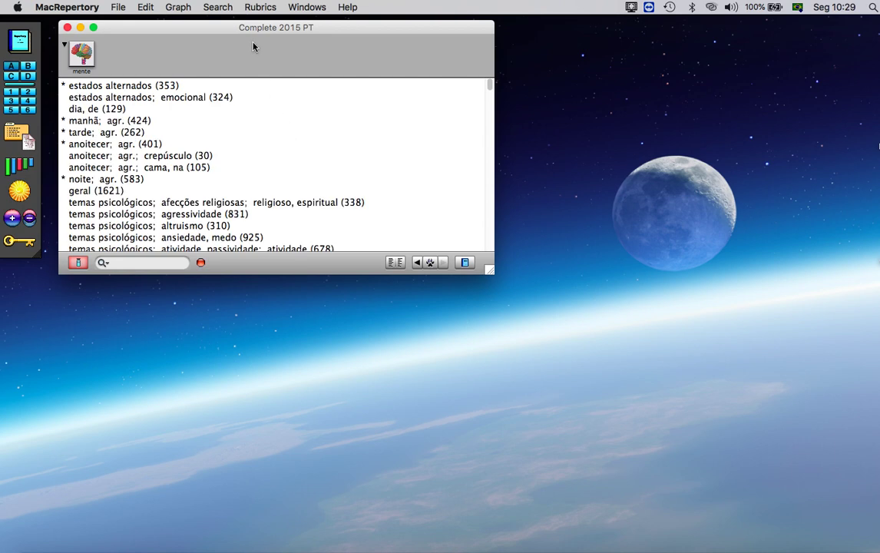
Step: Display all remedies in alphabetical order beside each rubric
{"action": "left_click", "coordinate": [252, 8]}
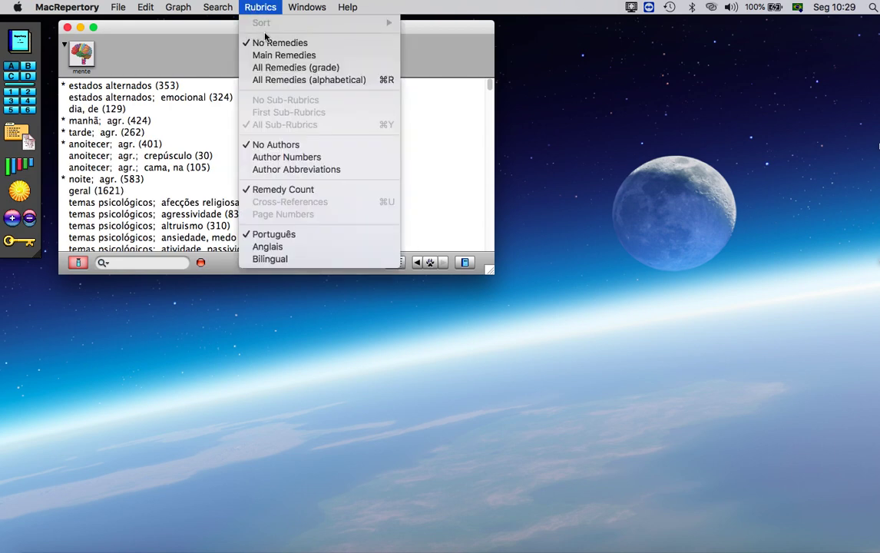
{"action": "left_click", "coordinate": [282, 81]}
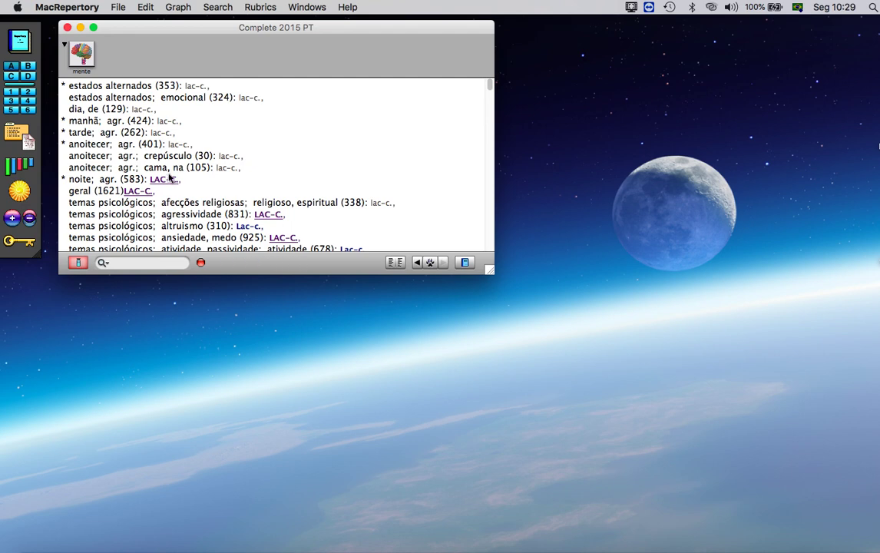
Step: Look through the mente rubrics containing lac-c., checking the remedy's grade and source author in each
{"action": "scroll", "coordinate": [238, 201], "scroll_direction": "down", "scroll_amount": 1}
{"action": "scroll", "coordinate": [238, 201], "scroll_direction": "up", "scroll_amount": 1}
{"action": "scroll", "coordinate": [310, 175], "scroll_direction": "down", "scroll_amount": 5}
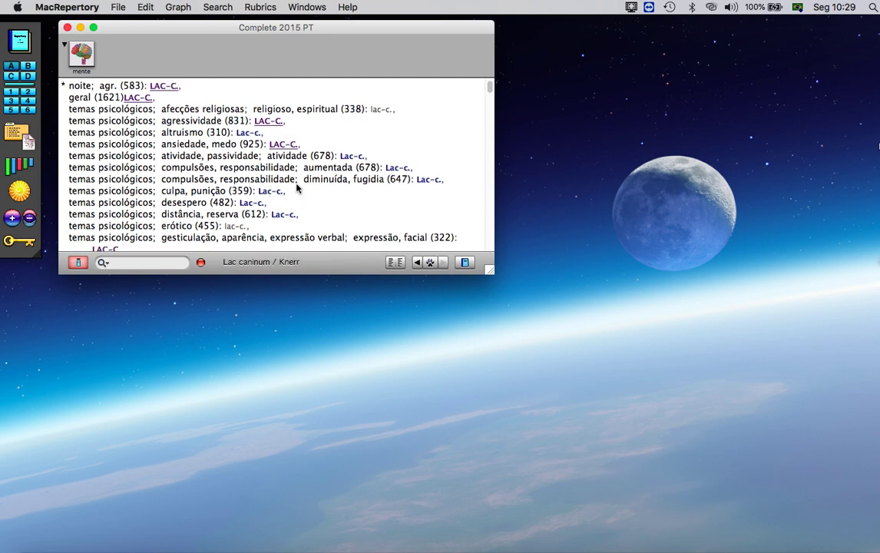
{"action": "scroll", "coordinate": [315, 178], "scroll_direction": "up", "scroll_amount": 3}
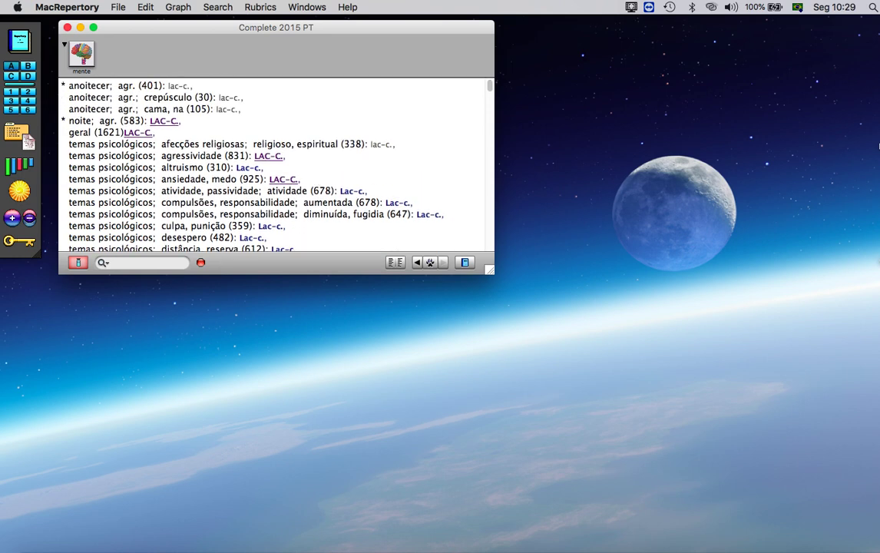
{"action": "scroll", "coordinate": [314, 180], "scroll_direction": "up", "scroll_amount": 3}
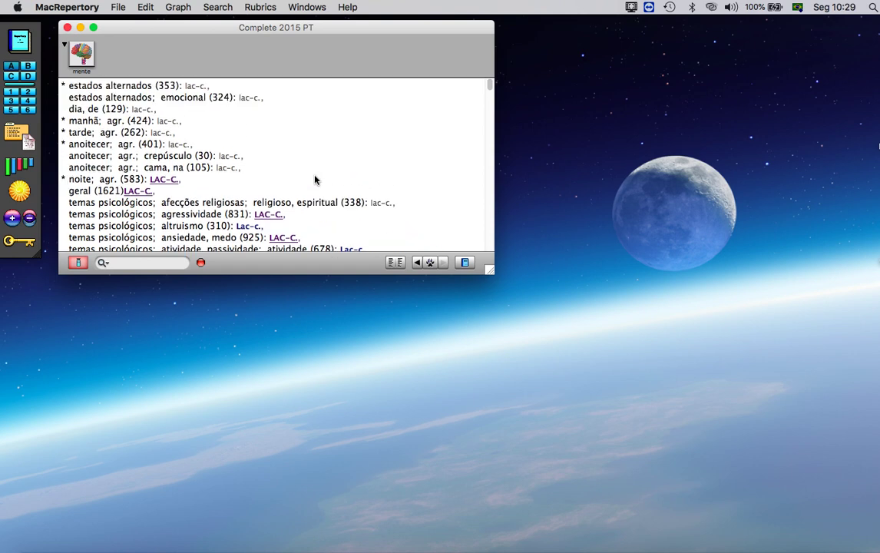
{"action": "scroll", "coordinate": [315, 179], "scroll_direction": "down", "scroll_amount": 5}
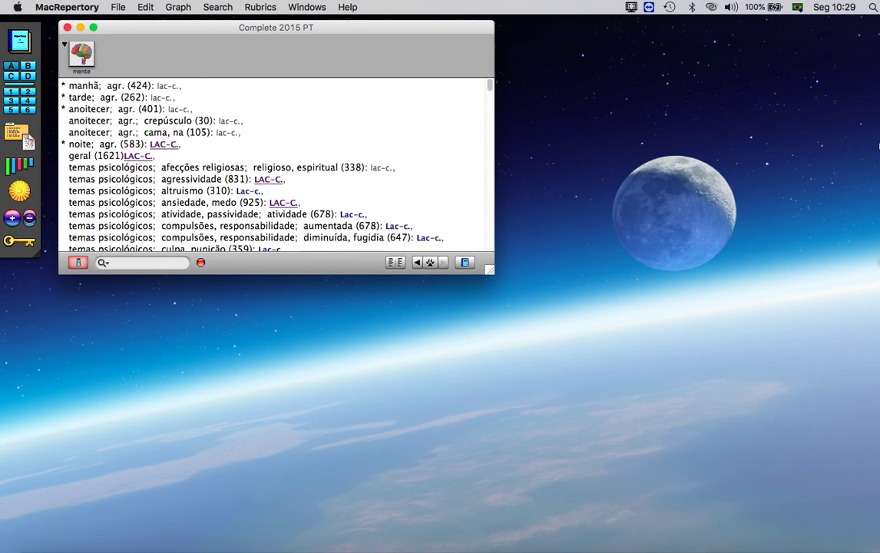
{"action": "scroll", "coordinate": [315, 179], "scroll_direction": "down", "scroll_amount": 8}
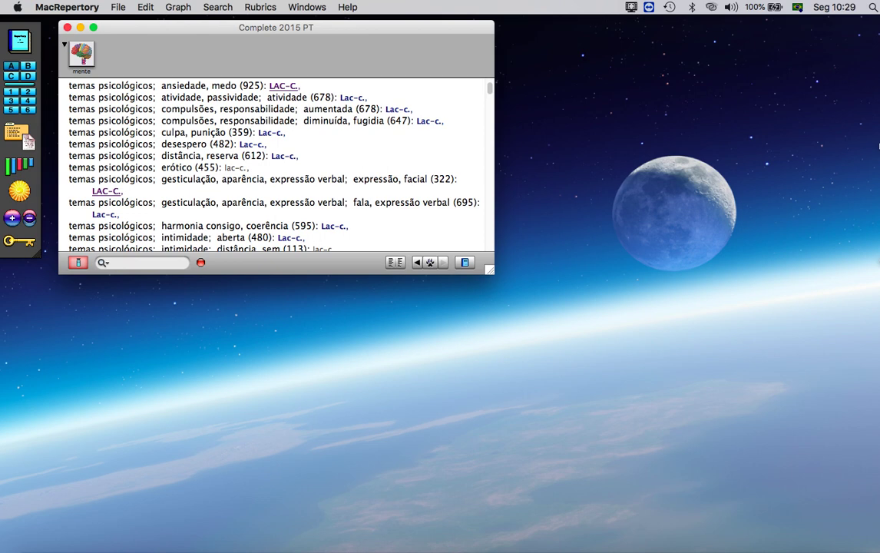
{"action": "scroll", "coordinate": [275, 165], "scroll_direction": "down", "scroll_amount": 8}
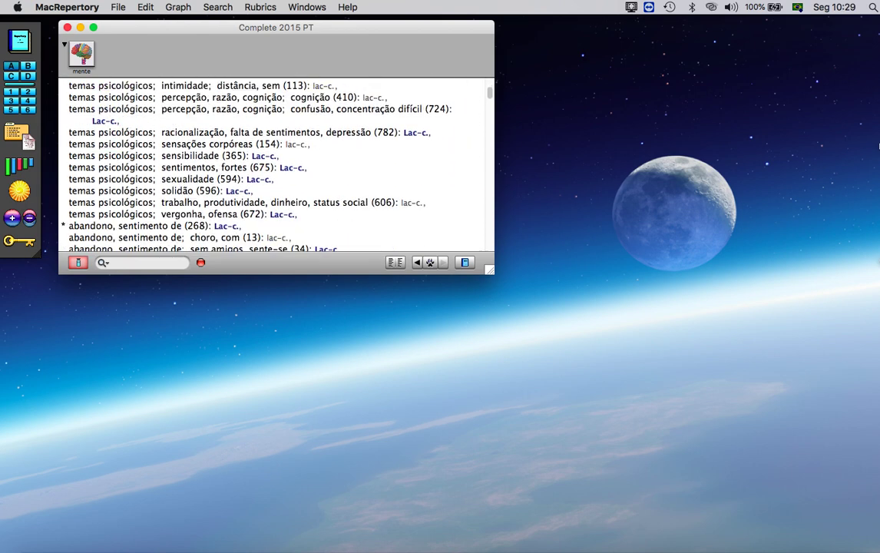
{"action": "scroll", "coordinate": [314, 179], "scroll_direction": "down", "scroll_amount": 3}
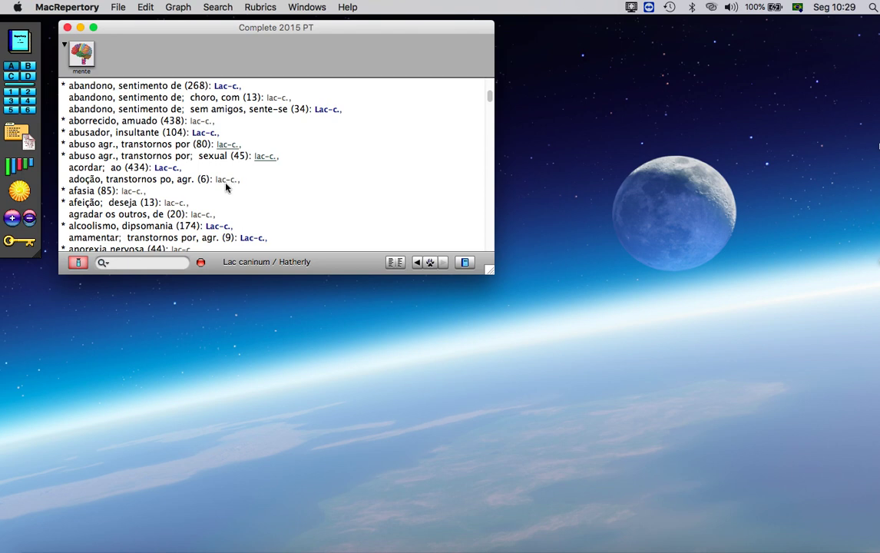
{"action": "scroll", "coordinate": [247, 198], "scroll_direction": "down", "scroll_amount": 4}
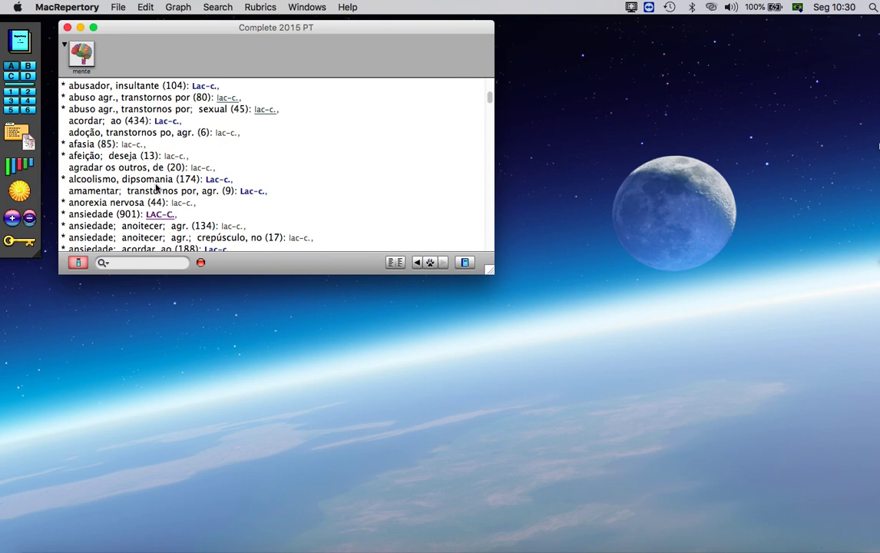
{"action": "scroll", "coordinate": [156, 186], "scroll_direction": "down", "scroll_amount": 4}
{"action": "scroll", "coordinate": [156, 186], "scroll_direction": "down", "scroll_amount": 3}
{"action": "scroll", "coordinate": [156, 186], "scroll_direction": "down", "scroll_amount": 5}
{"action": "scroll", "coordinate": [156, 187], "scroll_direction": "down", "scroll_amount": 4}
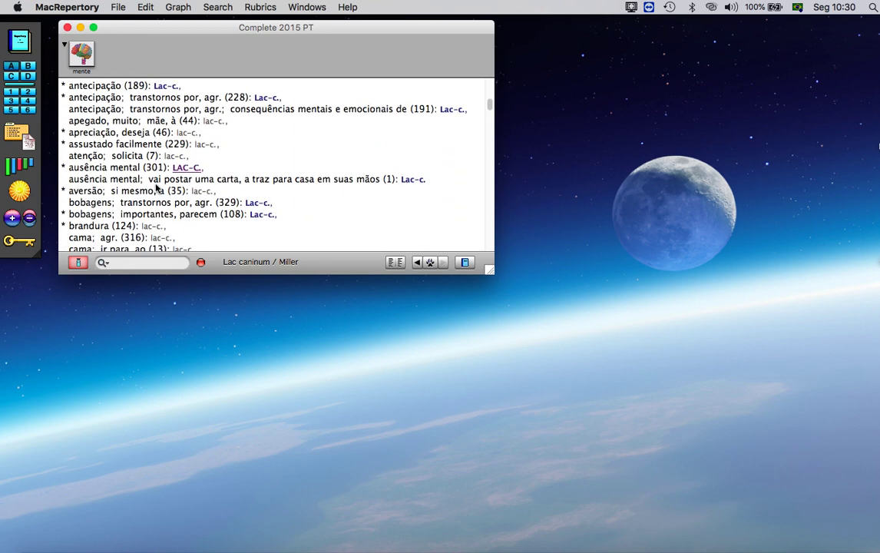
Step: Return to the chapter overview, open the olhos chapter and look through its rubrics for lac-c
{"action": "left_click", "coordinate": [83, 55]}
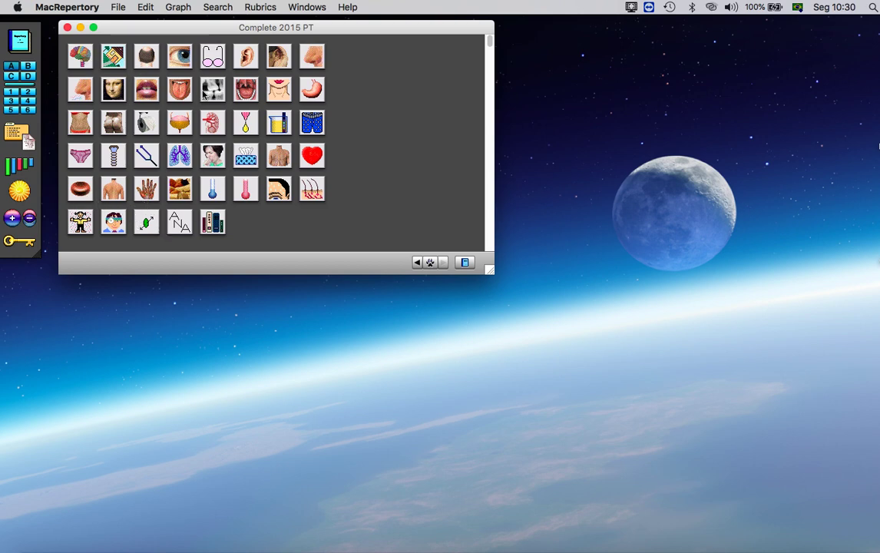
{"action": "left_click", "coordinate": [180, 60]}
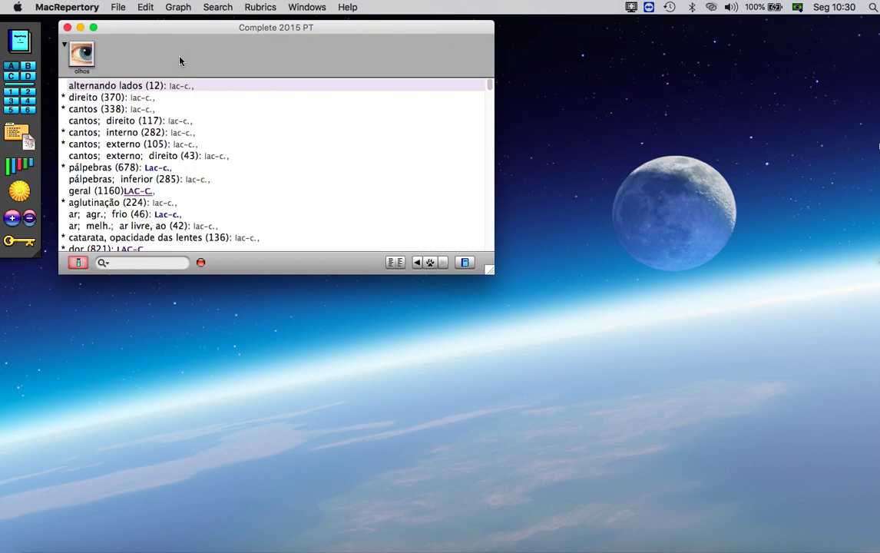
{"action": "scroll", "coordinate": [188, 129], "scroll_direction": "down", "scroll_amount": 3}
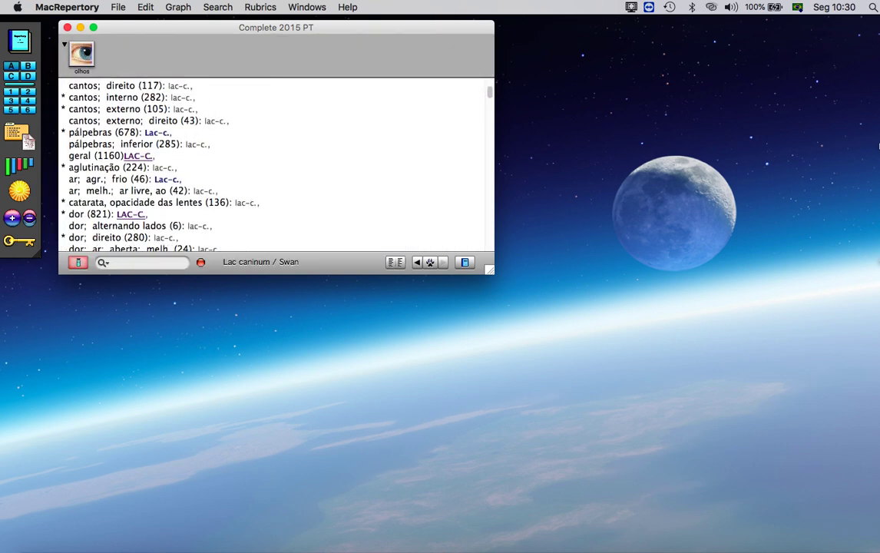
{"action": "scroll", "coordinate": [275, 165], "scroll_direction": "down", "scroll_amount": 4}
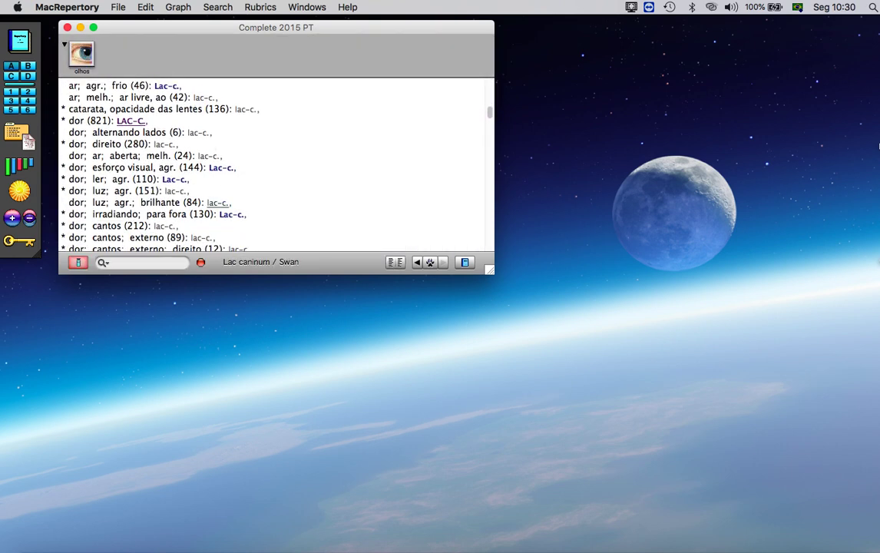
{"action": "scroll", "coordinate": [209, 146], "scroll_direction": "down", "scroll_amount": 2}
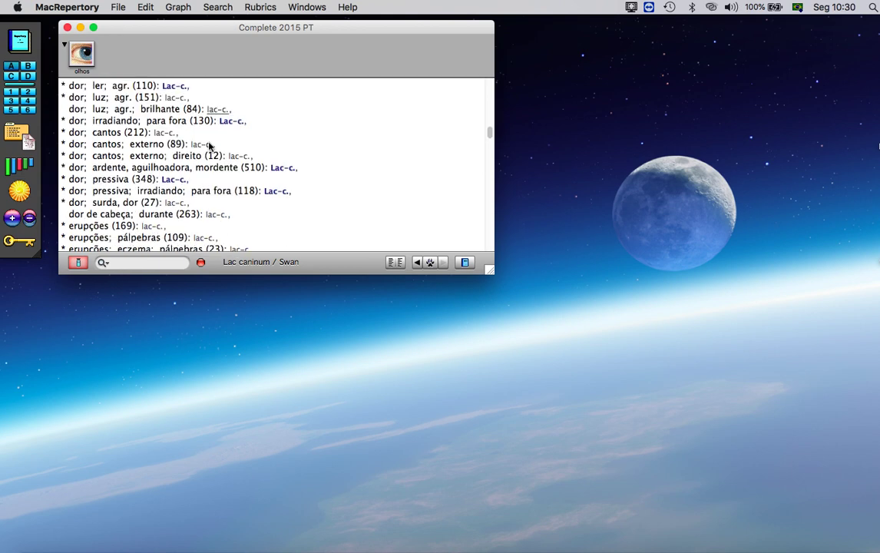
Step: Add lac-d. to the individual remedies limit, alongside lac-c
{"action": "left_click", "coordinate": [78, 263]}
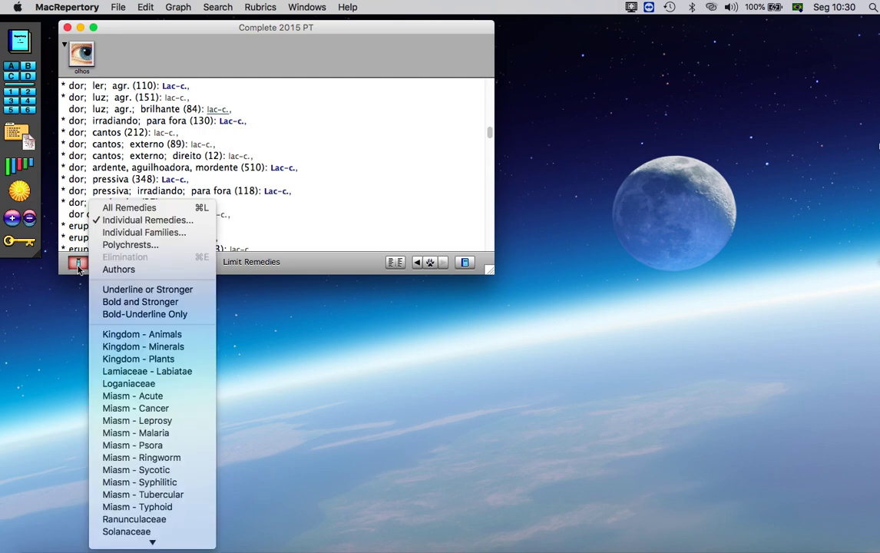
{"action": "left_click", "coordinate": [138, 220]}
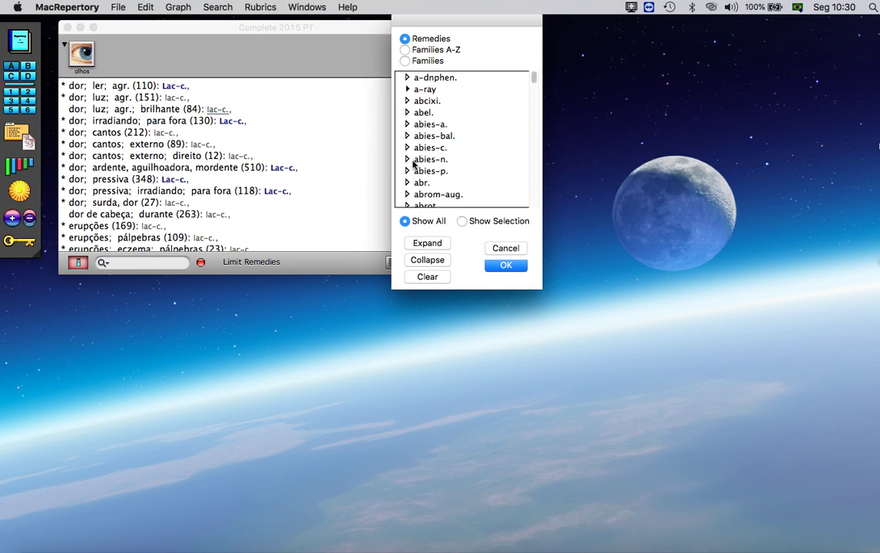
{"action": "scroll", "coordinate": [413, 163], "scroll_direction": "down", "scroll_amount": 20}
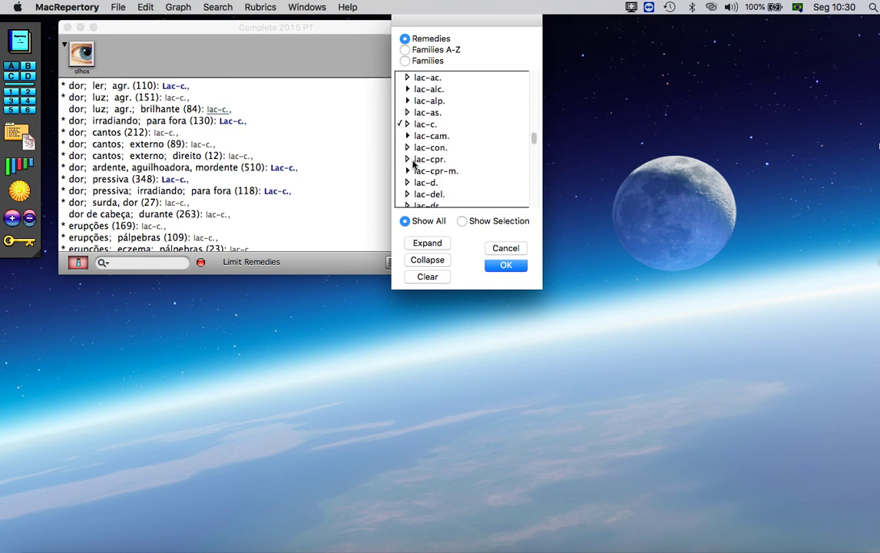
{"action": "scroll", "coordinate": [412, 162], "scroll_direction": "down", "scroll_amount": 1}
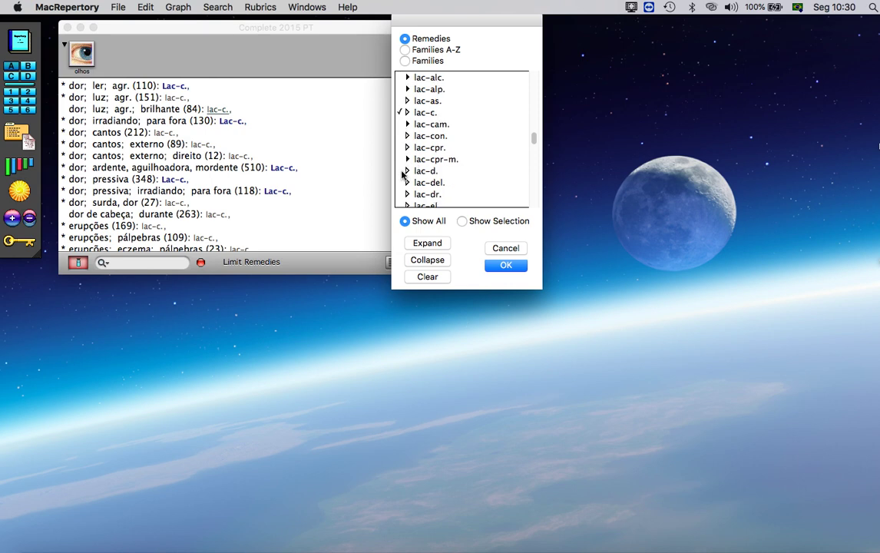
{"action": "left_click", "coordinate": [400, 171]}
{"action": "left_click", "coordinate": [505, 266]}
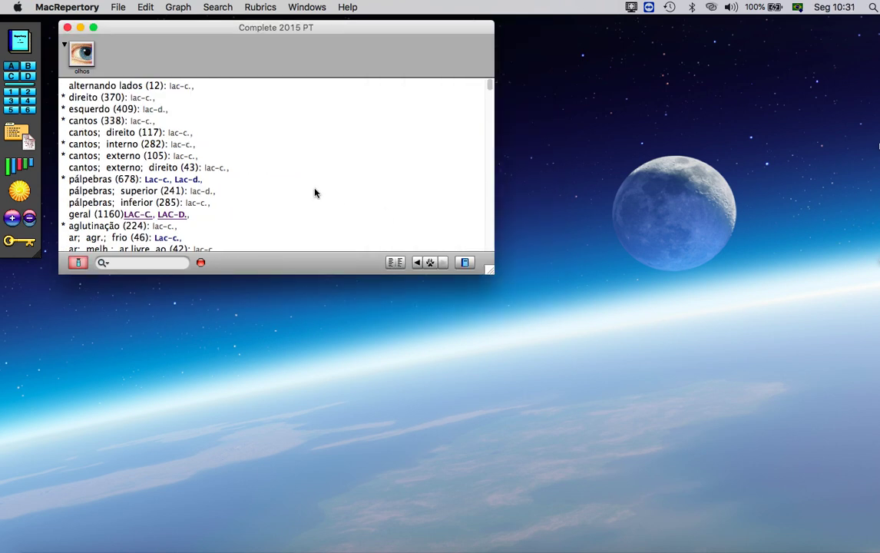
Step: Compare which olhos rubrics contain lac-c., lac-d. or both remedies
{"action": "mouse_move", "coordinate": [182, 90]}
{"action": "mouse_move", "coordinate": [154, 116]}
{"action": "scroll", "coordinate": [259, 193], "scroll_direction": "down", "scroll_amount": 4}
{"action": "scroll", "coordinate": [260, 193], "scroll_direction": "down", "scroll_amount": 3}
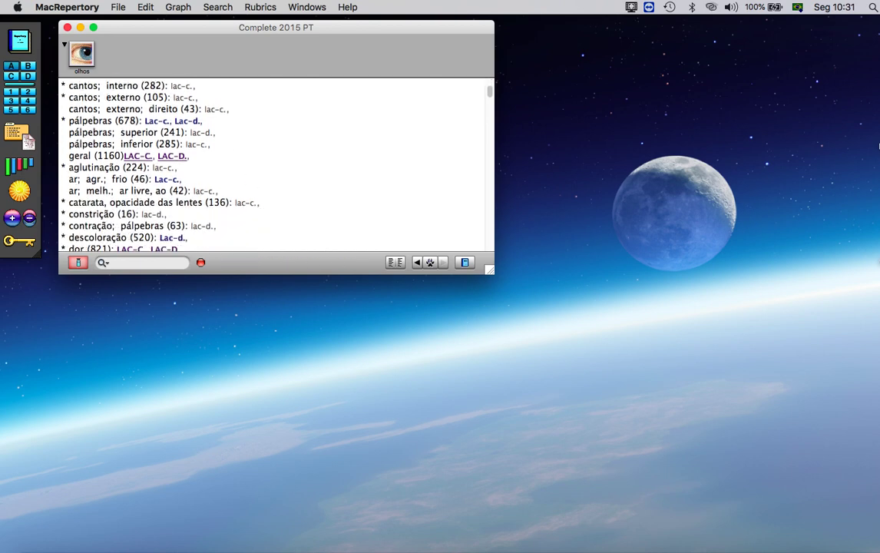
{"action": "mouse_move", "coordinate": [249, 183]}
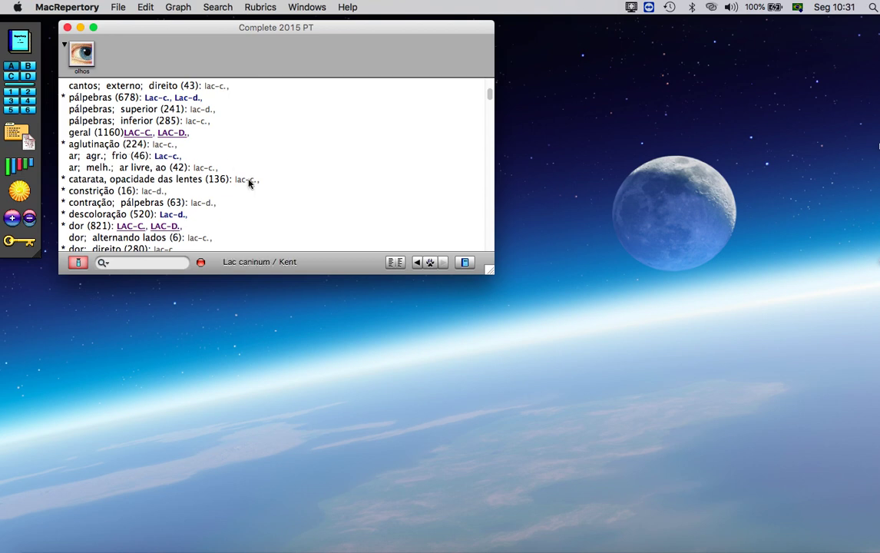
{"action": "scroll", "coordinate": [249, 183], "scroll_direction": "down", "scroll_amount": 3}
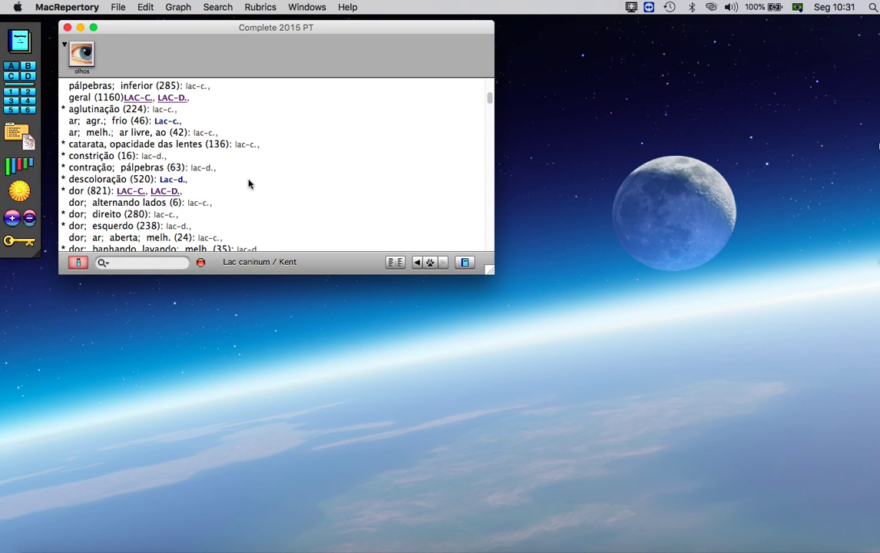
Step: Clear the individual remedies limit from the olhos chapter to list its rubrics with all remedies
{"action": "scroll", "coordinate": [248, 183], "scroll_direction": "down", "scroll_amount": 2}
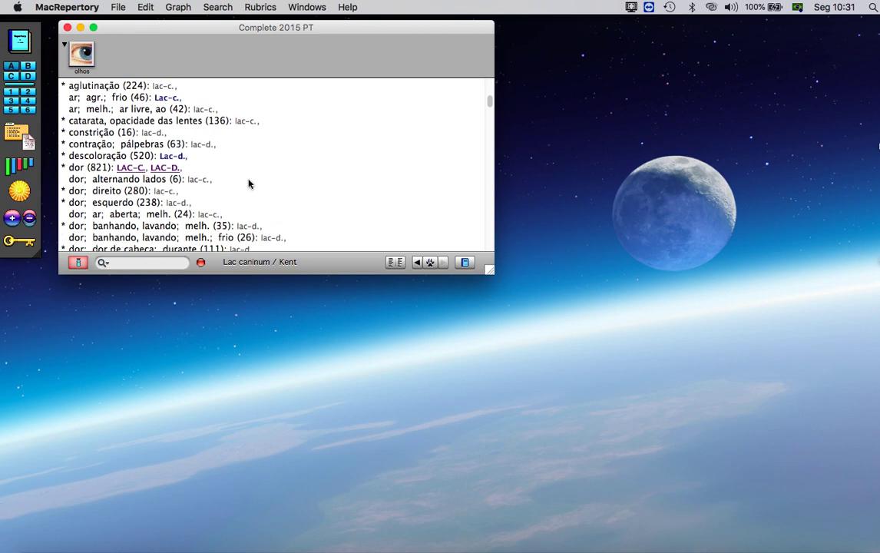
{"action": "scroll", "coordinate": [249, 182], "scroll_direction": "down", "scroll_amount": 2}
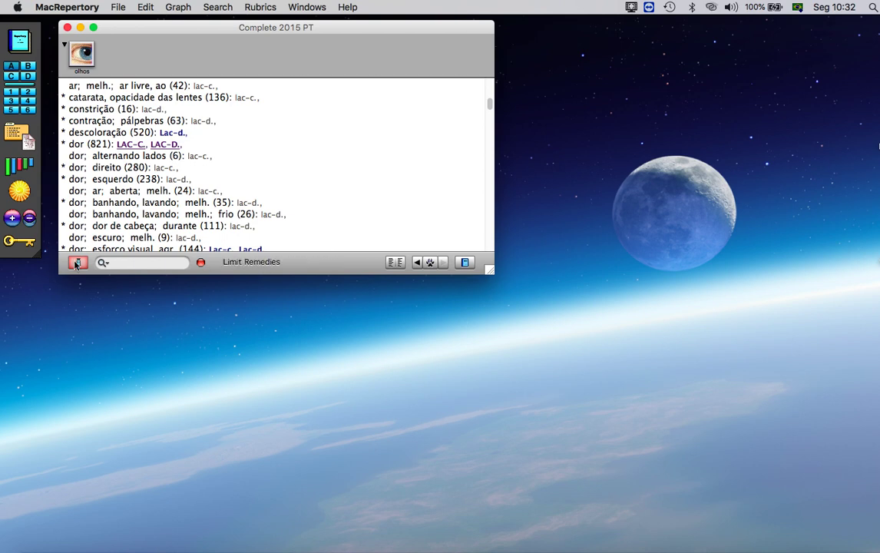
{"action": "left_click", "coordinate": [201, 263]}
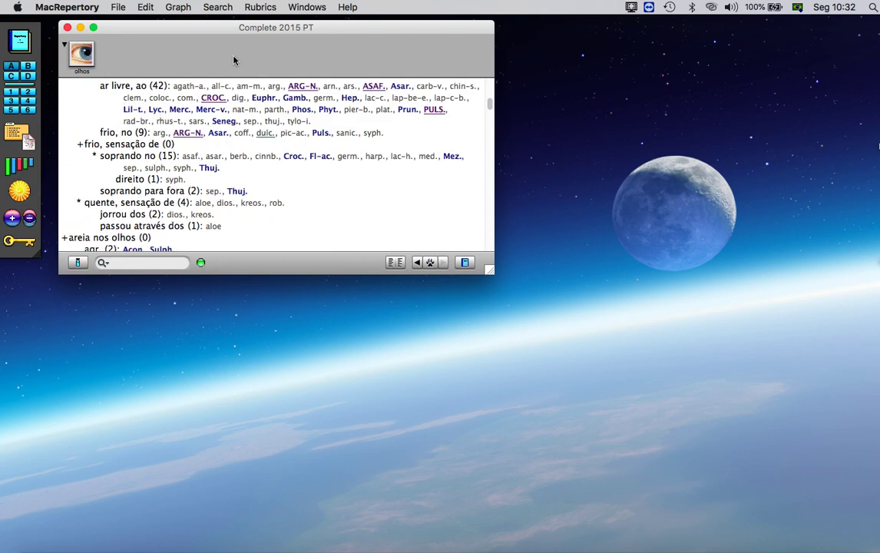
{"action": "scroll", "coordinate": [126, 172], "scroll_direction": "down", "scroll_amount": 1}
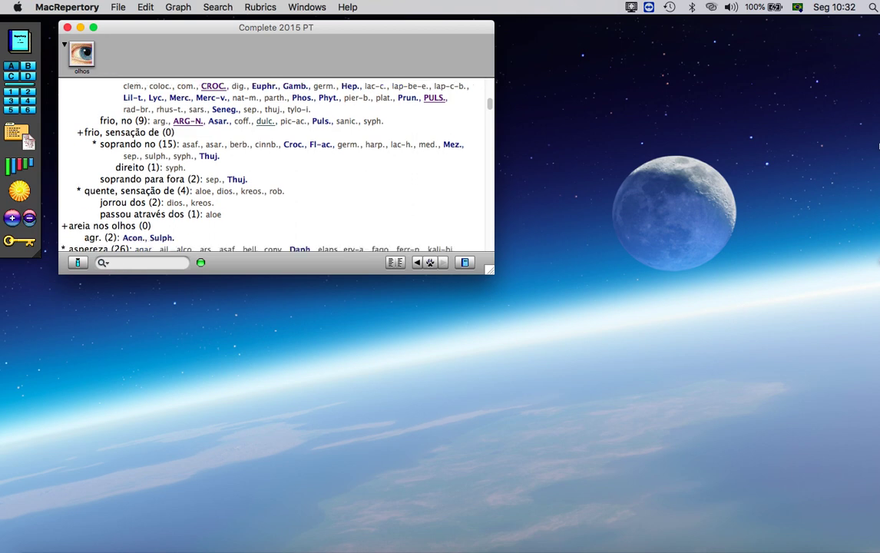
{"action": "scroll", "coordinate": [250, 147], "scroll_direction": "down", "scroll_amount": 1}
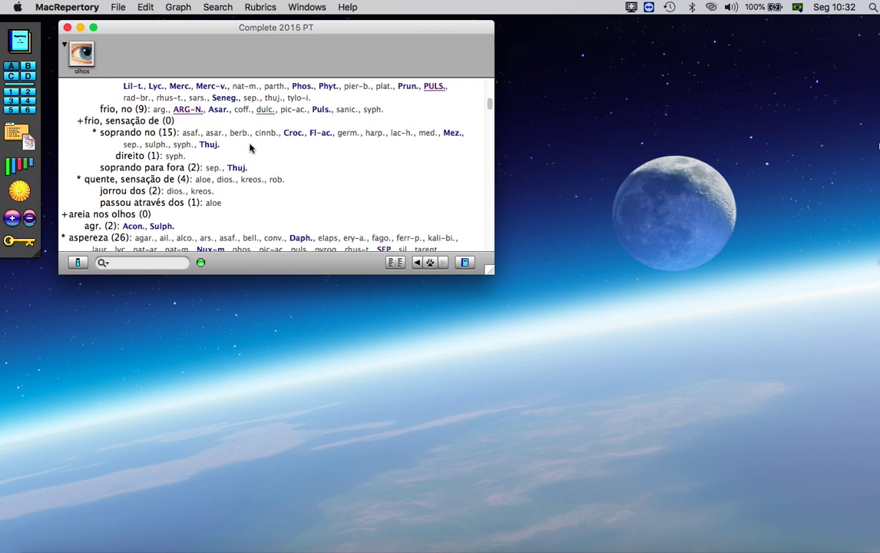
Step: Set the rubric display to No Remedies, and open and close Clipboard A
{"action": "left_click", "coordinate": [260, 8]}
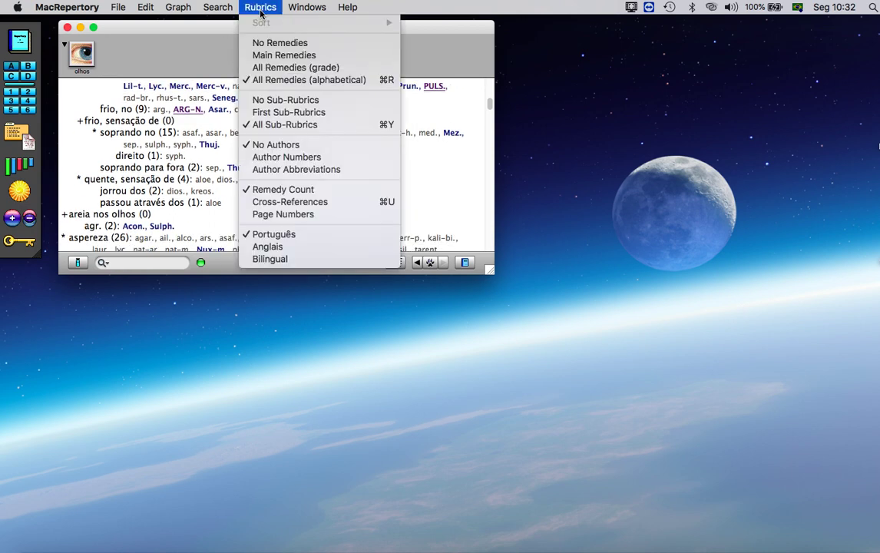
{"action": "left_click", "coordinate": [264, 43]}
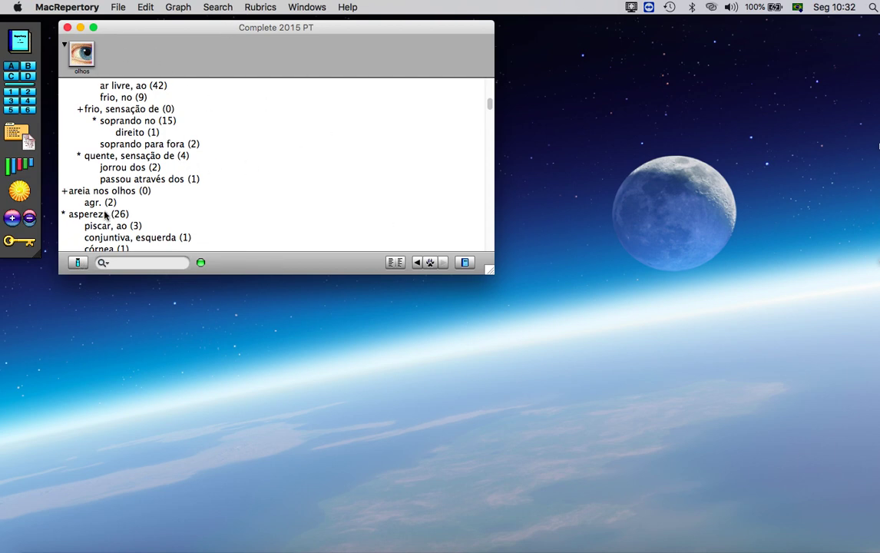
{"action": "left_click", "coordinate": [13, 68]}
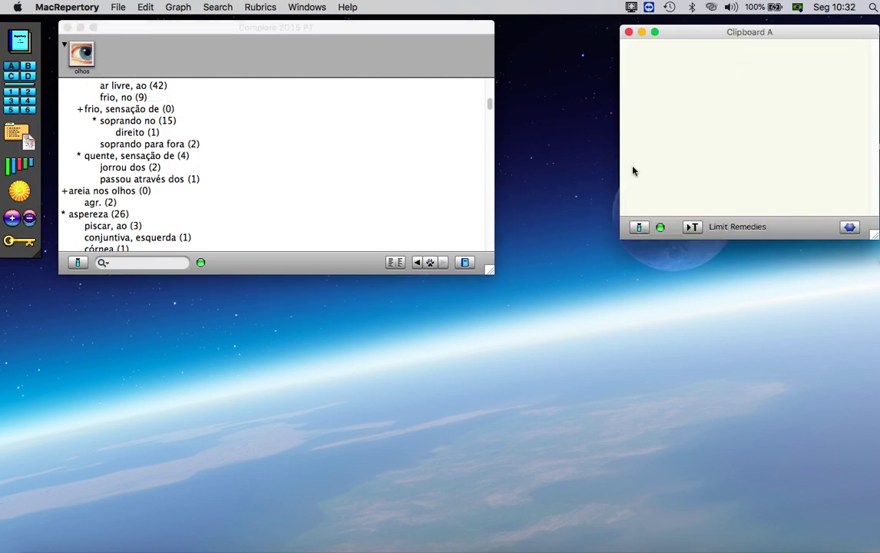
{"action": "left_click", "coordinate": [628, 32]}
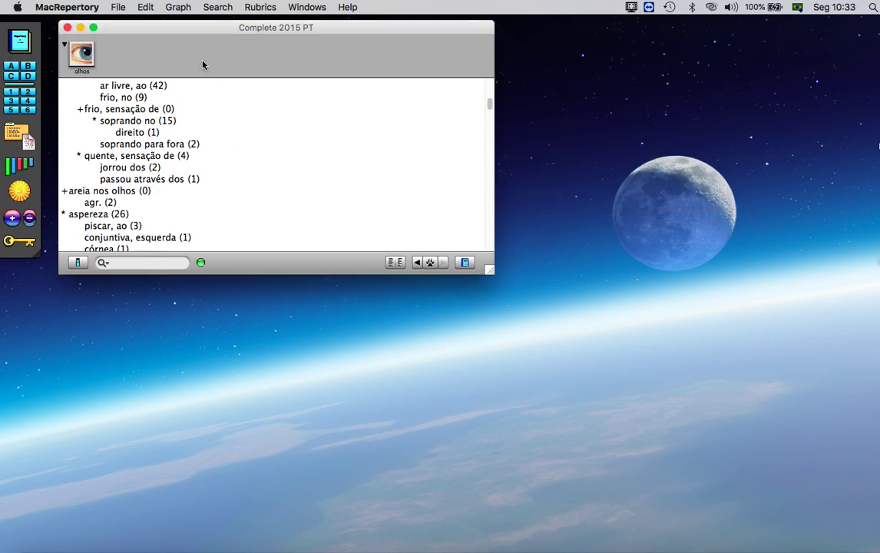
Step: Limit the olhos rubrics by individual family to Acidums (Families), chosen from the alphabetical family list
{"action": "left_click", "coordinate": [78, 262]}
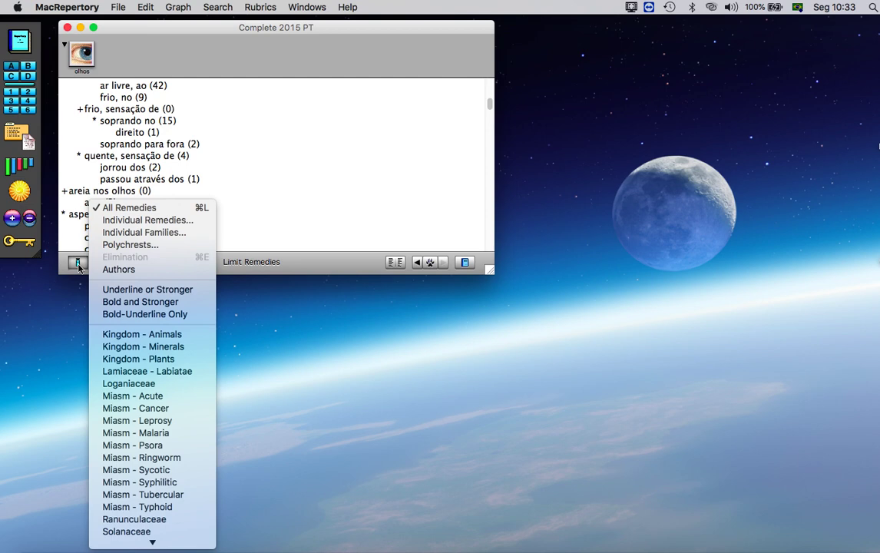
{"action": "left_click", "coordinate": [124, 235]}
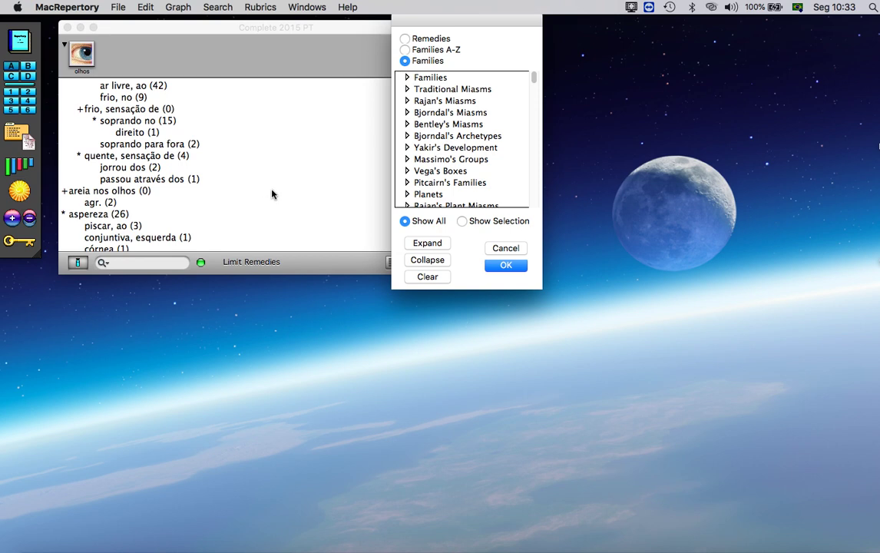
{"action": "left_click", "coordinate": [406, 51]}
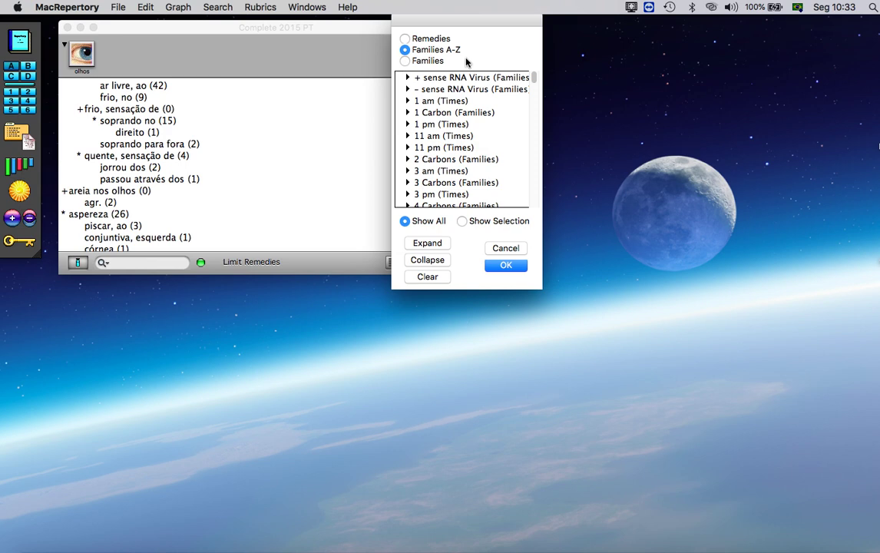
{"action": "scroll", "coordinate": [465, 161], "scroll_direction": "down", "scroll_amount": 5}
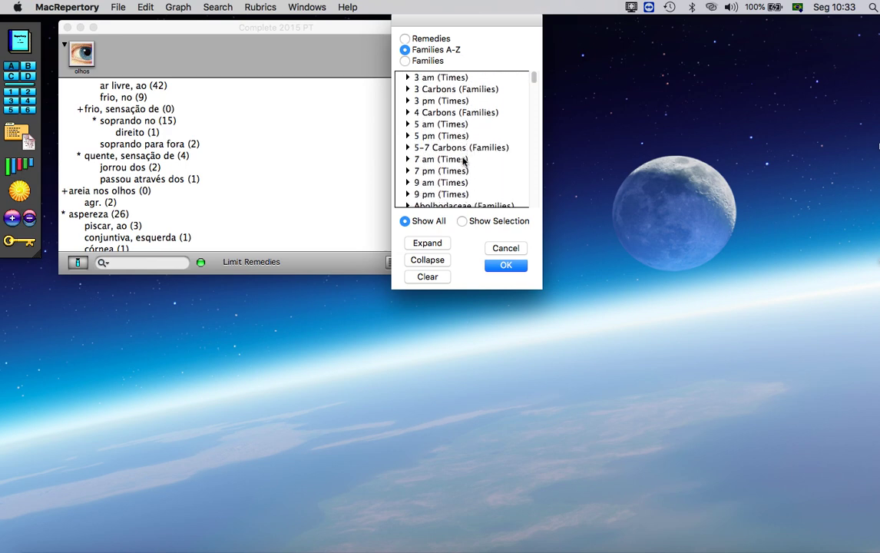
{"action": "scroll", "coordinate": [463, 161], "scroll_direction": "down", "scroll_amount": 3}
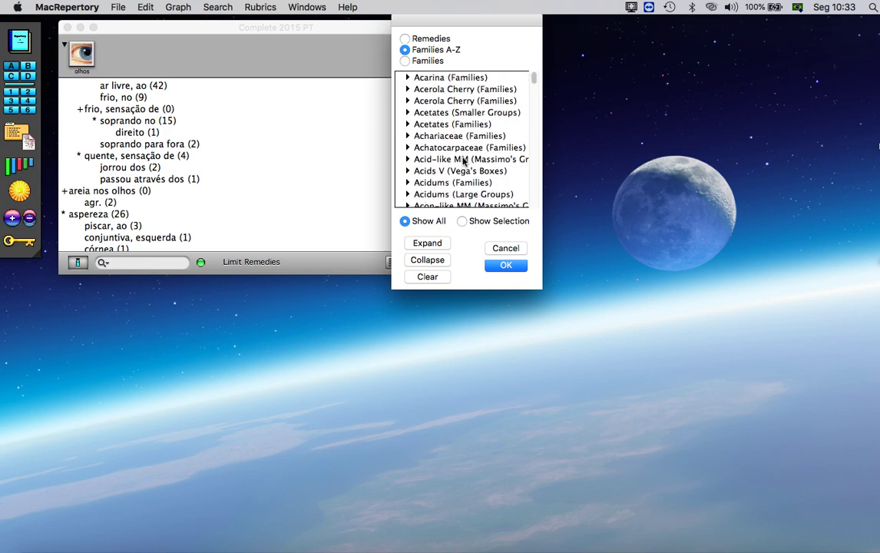
{"action": "scroll", "coordinate": [463, 161], "scroll_direction": "down", "scroll_amount": 2}
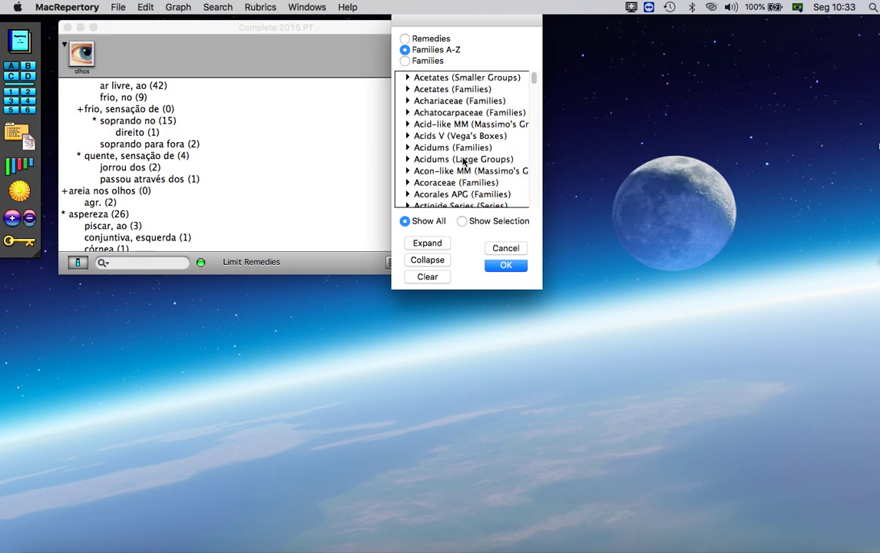
{"action": "left_click", "coordinate": [400, 148]}
{"action": "left_click", "coordinate": [506, 265]}
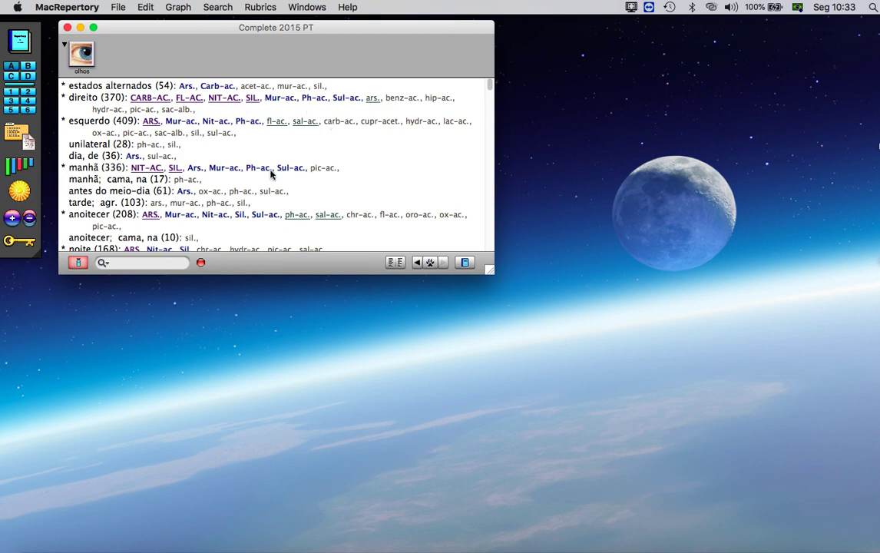
Step: Replace the Acidums limit with the Rubiaceae family entries from the alphabetical family list
{"action": "scroll", "coordinate": [256, 187], "scroll_direction": "down", "scroll_amount": 3}
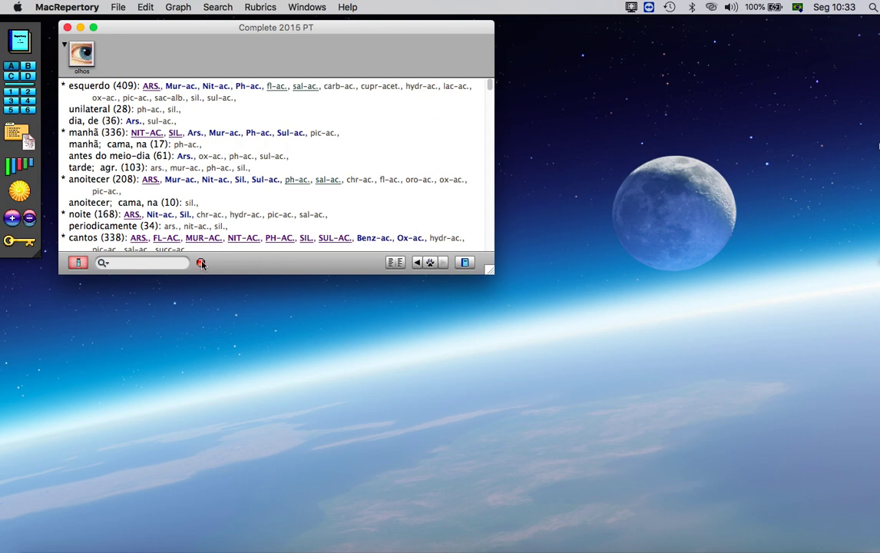
{"action": "left_click", "coordinate": [78, 263]}
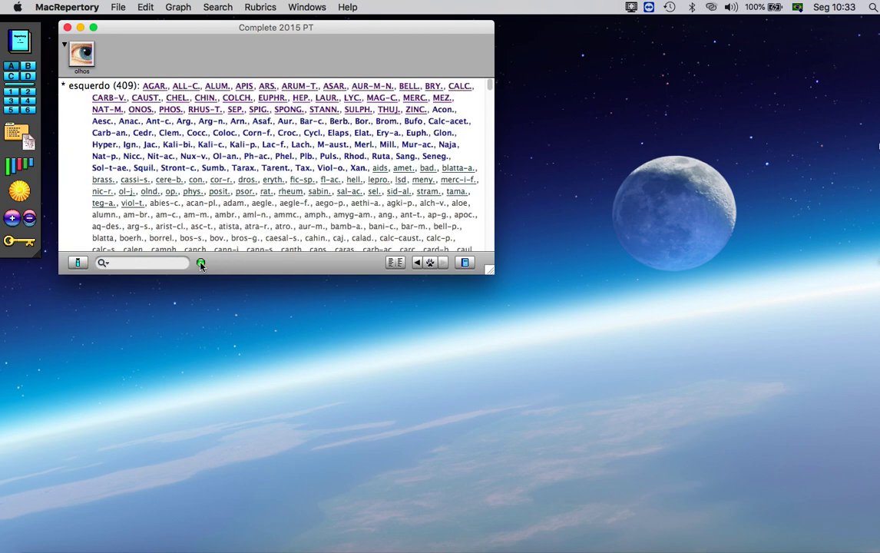
{"action": "left_click", "coordinate": [79, 265]}
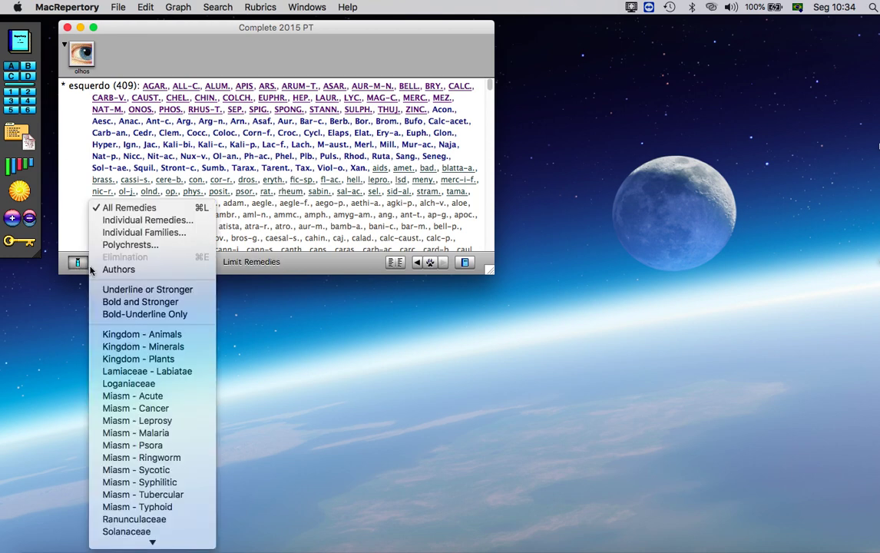
{"action": "left_click", "coordinate": [144, 232]}
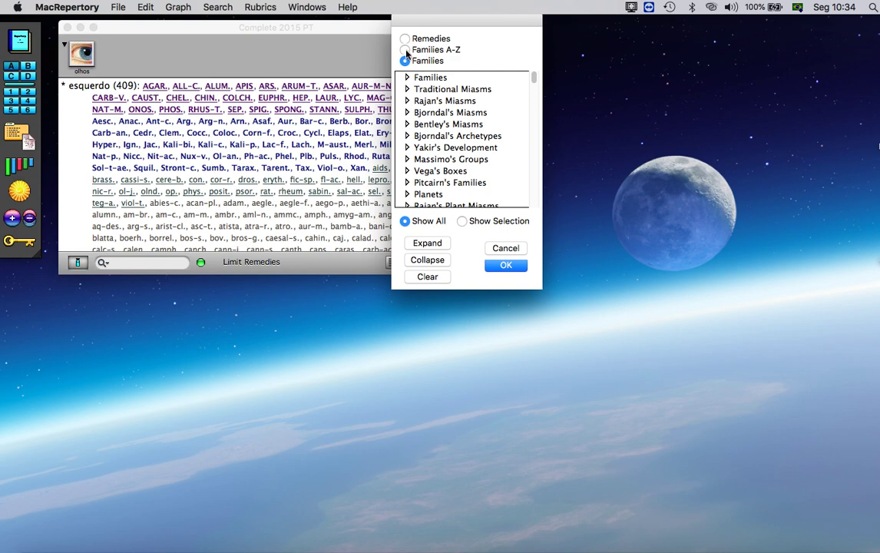
{"action": "left_click", "coordinate": [405, 50]}
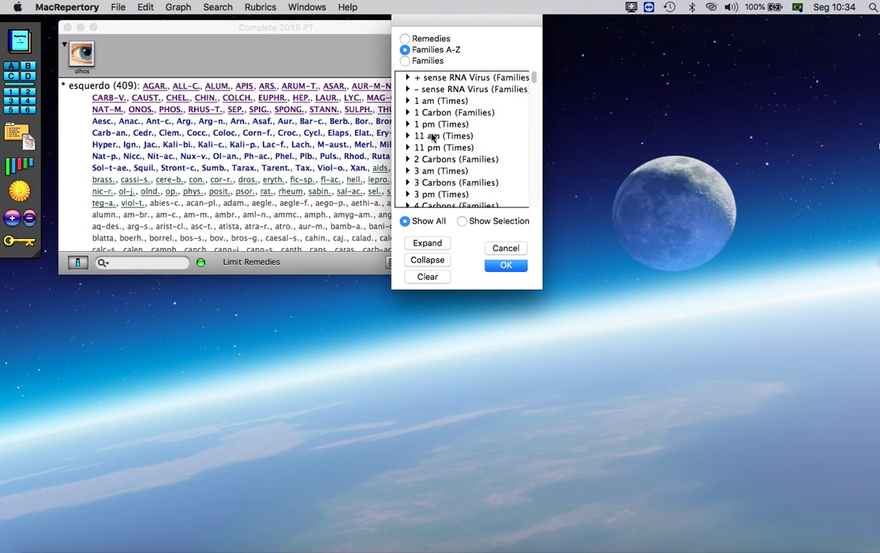
{"action": "scroll", "coordinate": [433, 136], "scroll_direction": "down", "scroll_amount": 20}
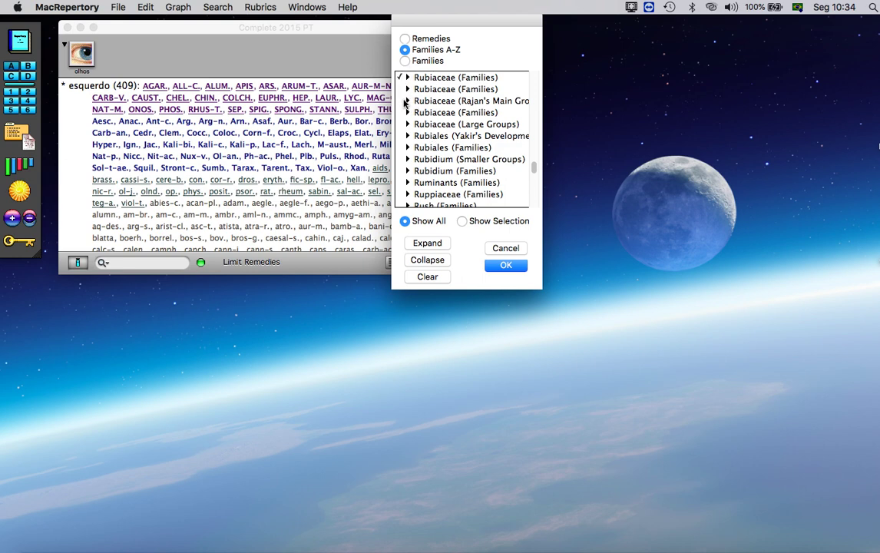
{"action": "left_click", "coordinate": [400, 102]}
{"action": "left_click", "coordinate": [401, 89]}
{"action": "left_click", "coordinate": [506, 267]}
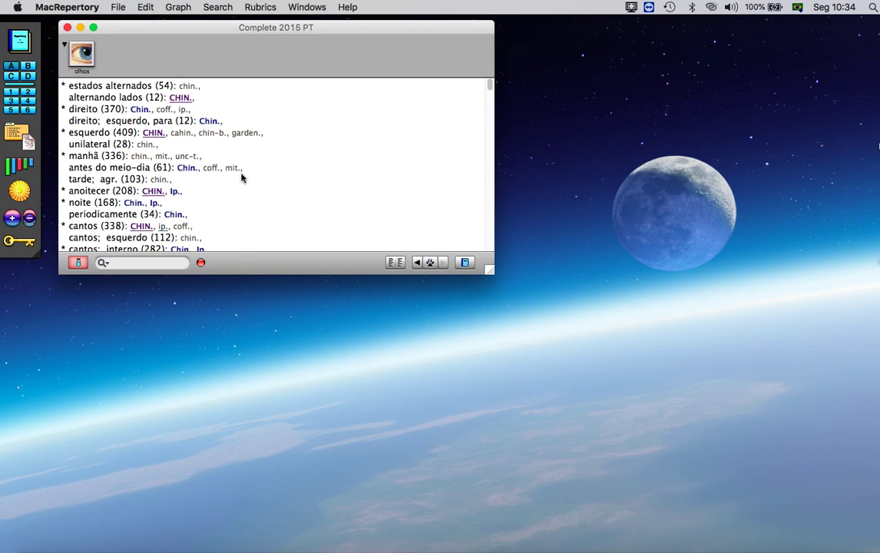
Step: Look through the olhos rubrics to see which Rubiaceae remedies each one contains
{"action": "scroll", "coordinate": [242, 176], "scroll_direction": "down", "scroll_amount": 1}
{"action": "scroll", "coordinate": [242, 178], "scroll_direction": "down", "scroll_amount": 2}
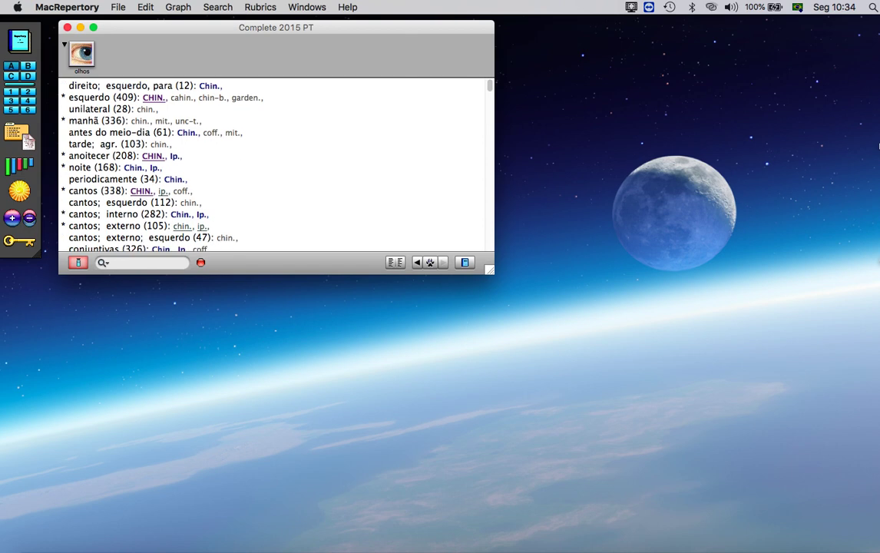
{"action": "scroll", "coordinate": [191, 157], "scroll_direction": "down", "scroll_amount": 3}
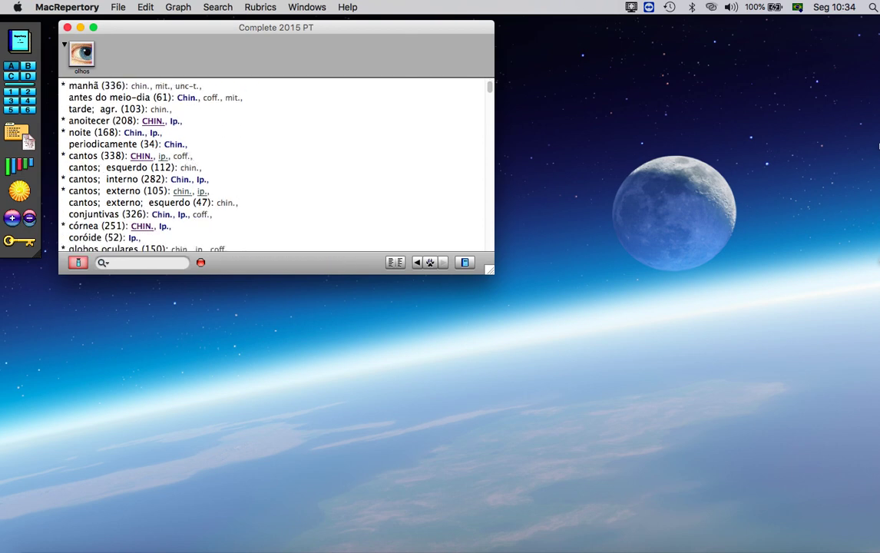
{"action": "scroll", "coordinate": [184, 115], "scroll_direction": "down", "scroll_amount": 2}
{"action": "scroll", "coordinate": [115, 83], "scroll_direction": "up", "scroll_amount": 1}
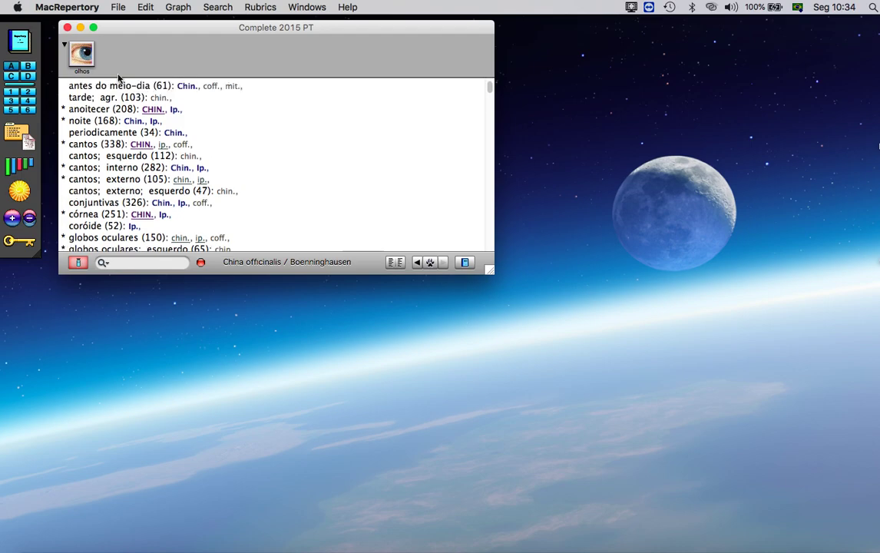
Step: Return to the chapter overview, open the sono chapter and look through its rubrics for Rubiaceae remedies
{"action": "left_click", "coordinate": [83, 56]}
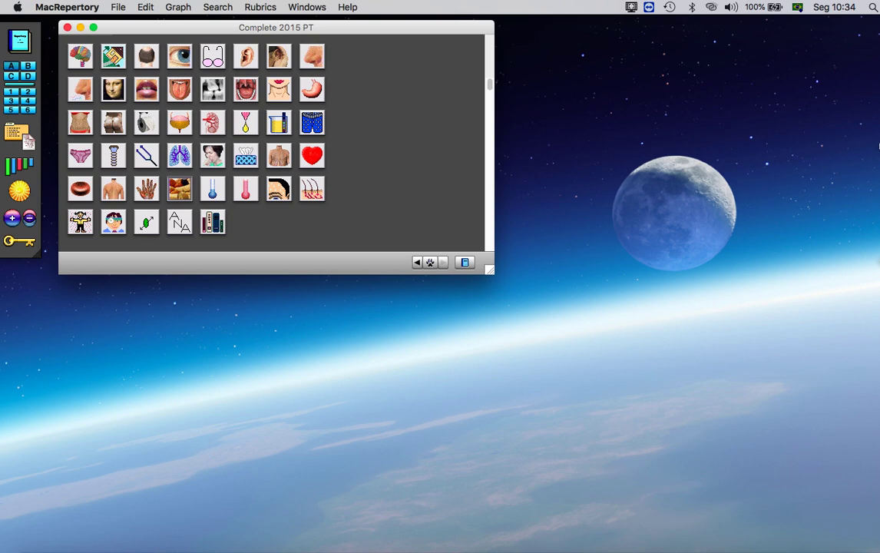
{"action": "left_click", "coordinate": [177, 189]}
{"action": "scroll", "coordinate": [246, 131], "scroll_direction": "down", "scroll_amount": 4}
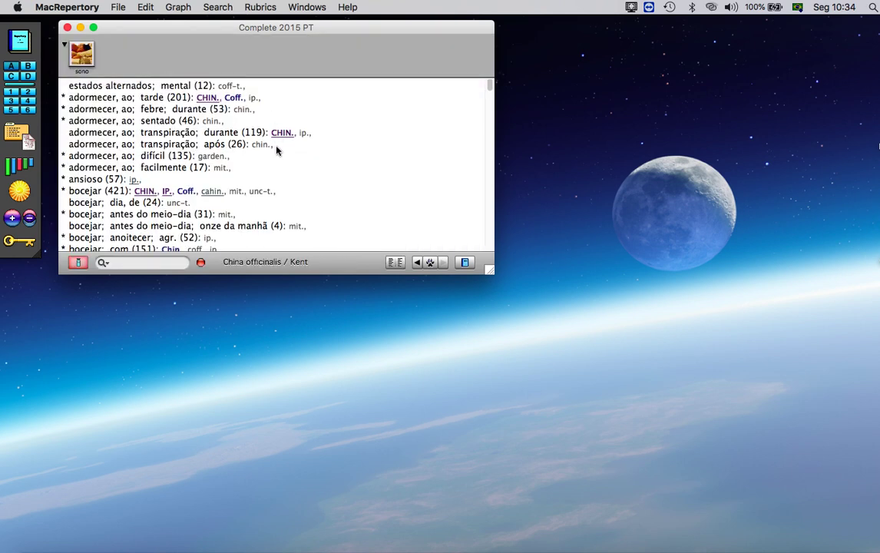
{"action": "scroll", "coordinate": [277, 148], "scroll_direction": "down", "scroll_amount": 4}
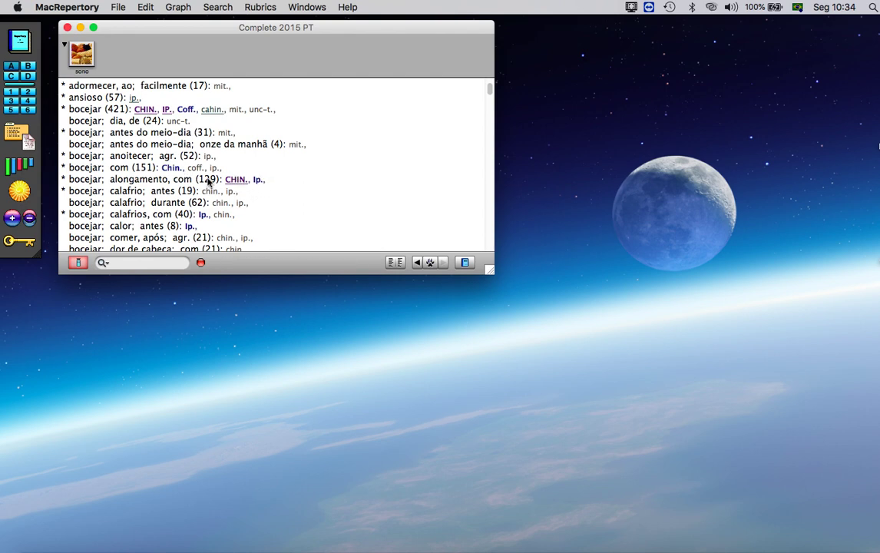
Step: Replace the Rubiaceae limit on the sono chapter with Mammalia (Families) and Mammals (Families)
{"action": "left_click", "coordinate": [78, 262]}
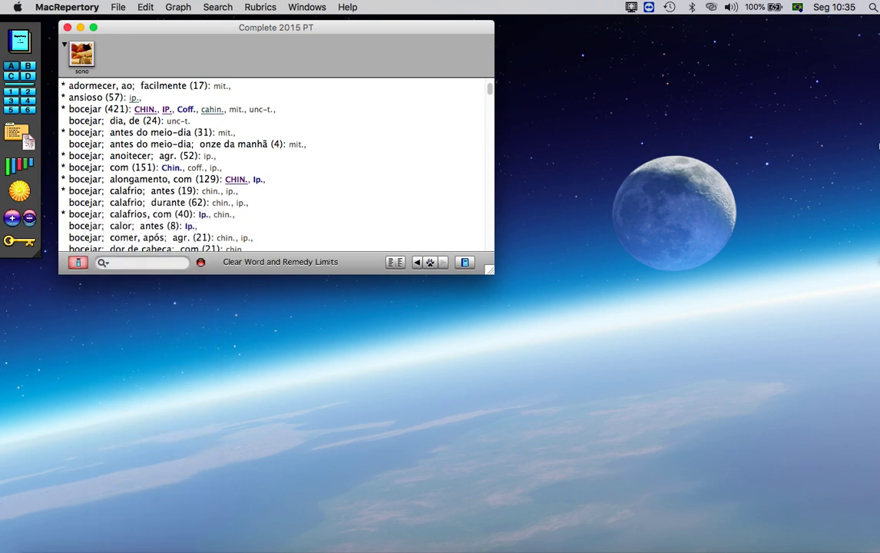
{"action": "left_click", "coordinate": [78, 263]}
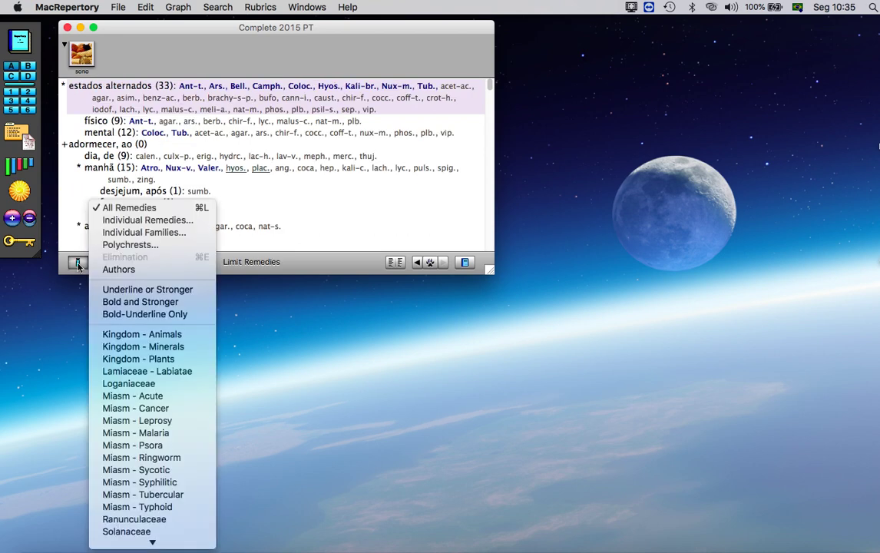
{"action": "left_click", "coordinate": [141, 233]}
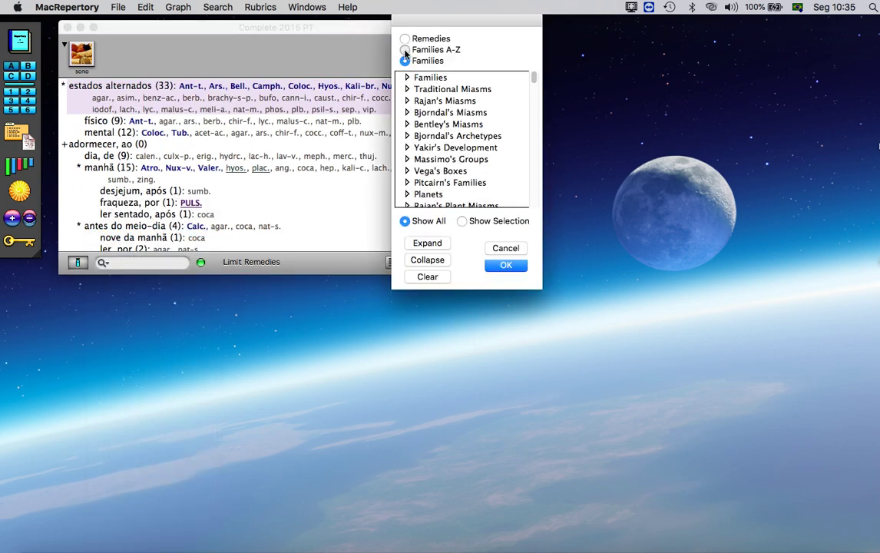
{"action": "left_click", "coordinate": [405, 50]}
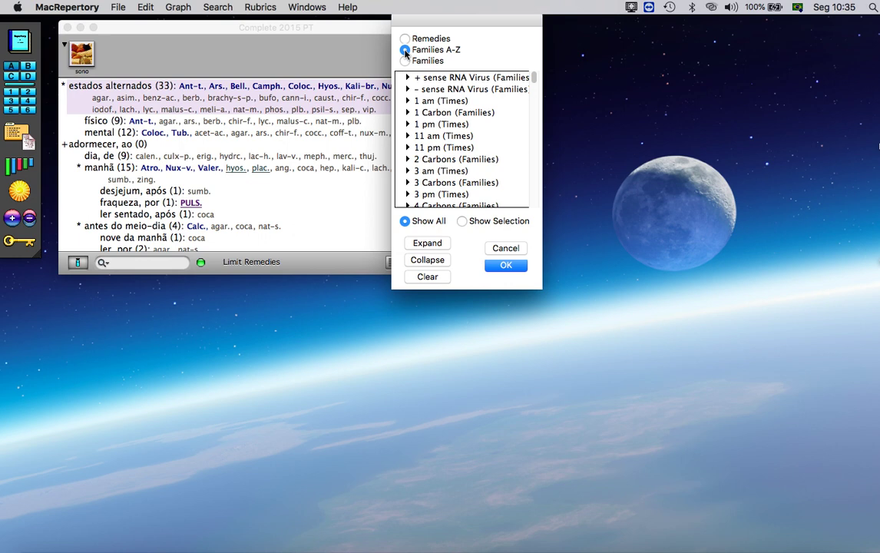
{"action": "type", "text": "mam"}
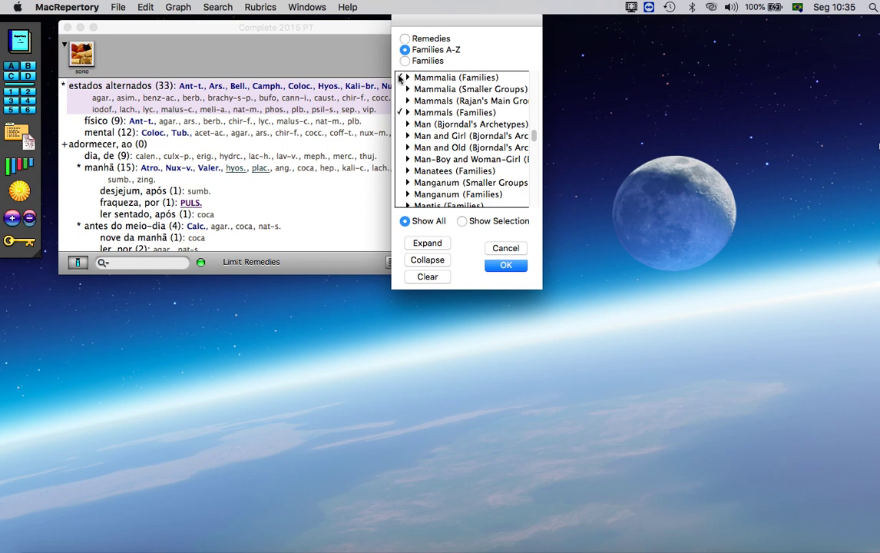
{"action": "left_click", "coordinate": [399, 78]}
{"action": "left_click", "coordinate": [504, 264]}
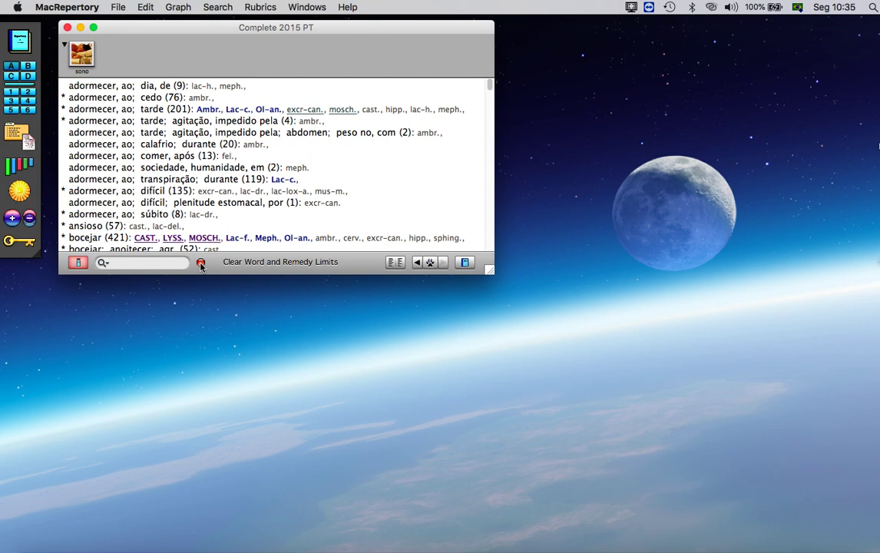
Step: Clear the current limits and limit the sono chapter again to Mammalia (Families) and Mammals (Families) from the alphabetical family list
{"action": "left_click", "coordinate": [78, 261]}
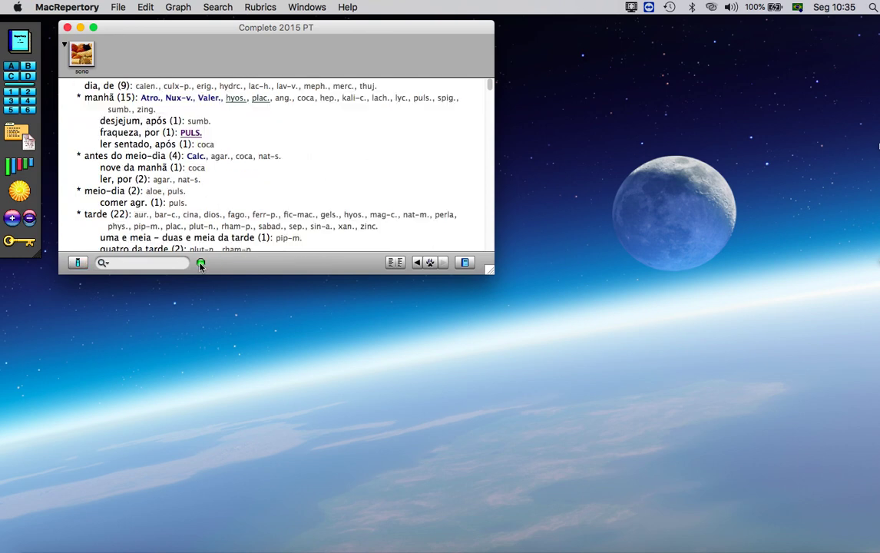
{"action": "left_click", "coordinate": [78, 263]}
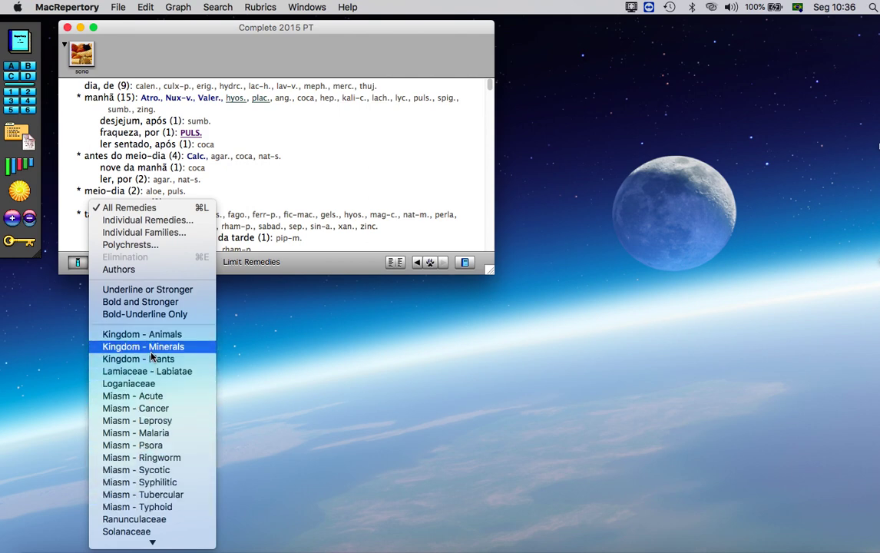
{"action": "mouse_move", "coordinate": [152, 542]}
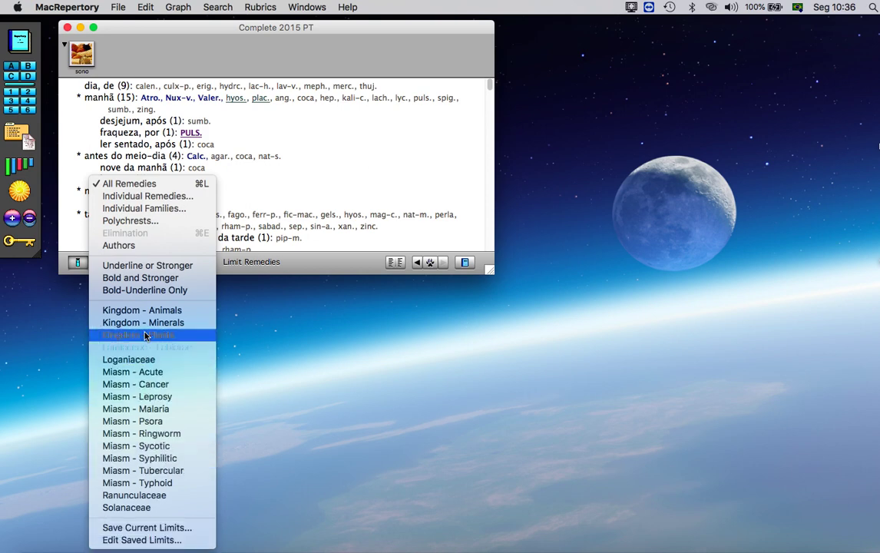
{"action": "left_click", "coordinate": [152, 209]}
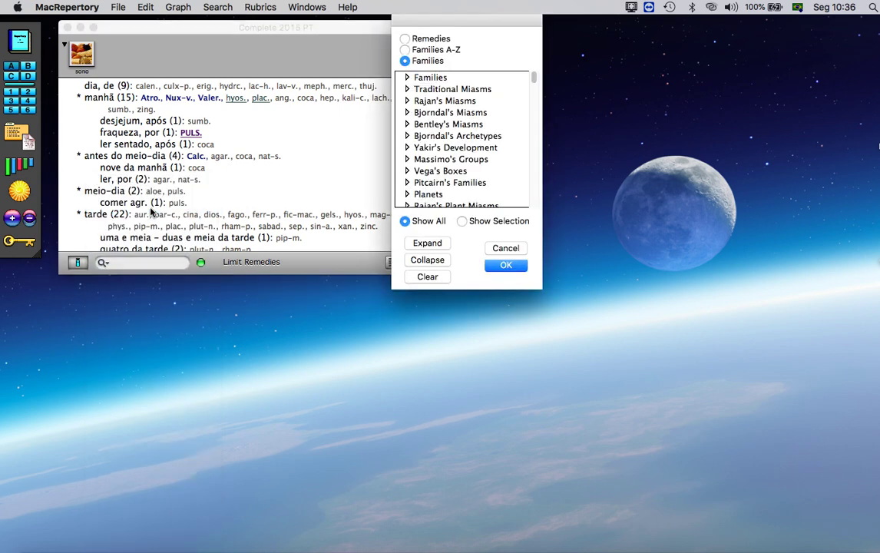
{"action": "left_click", "coordinate": [404, 50]}
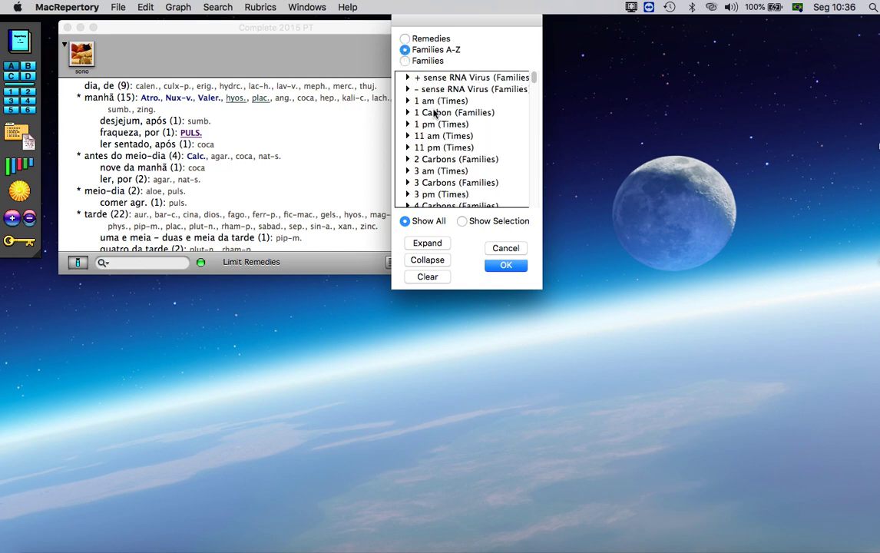
{"action": "scroll", "coordinate": [435, 114], "scroll_direction": "down", "scroll_amount": 20}
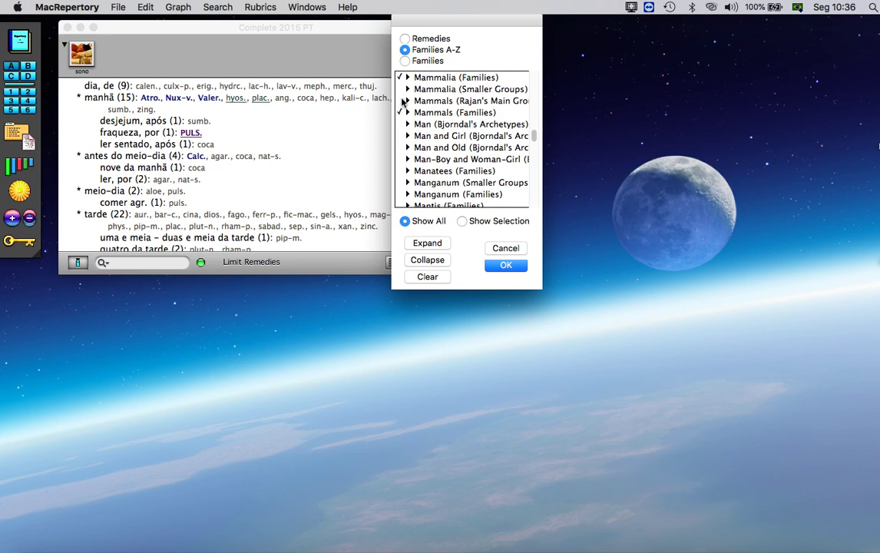
{"action": "left_click", "coordinate": [506, 266]}
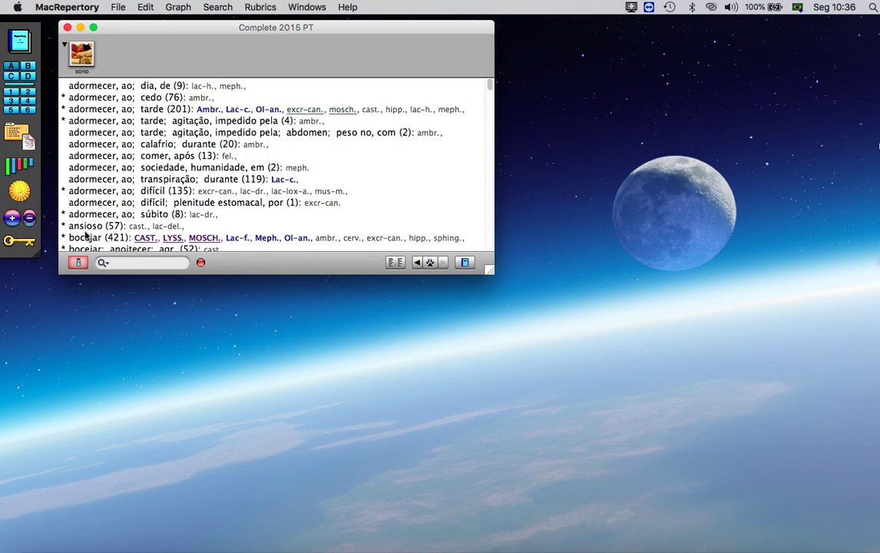
Step: Save the current remedy limits as a reusable selection named Mamíferos
{"action": "left_click", "coordinate": [78, 264]}
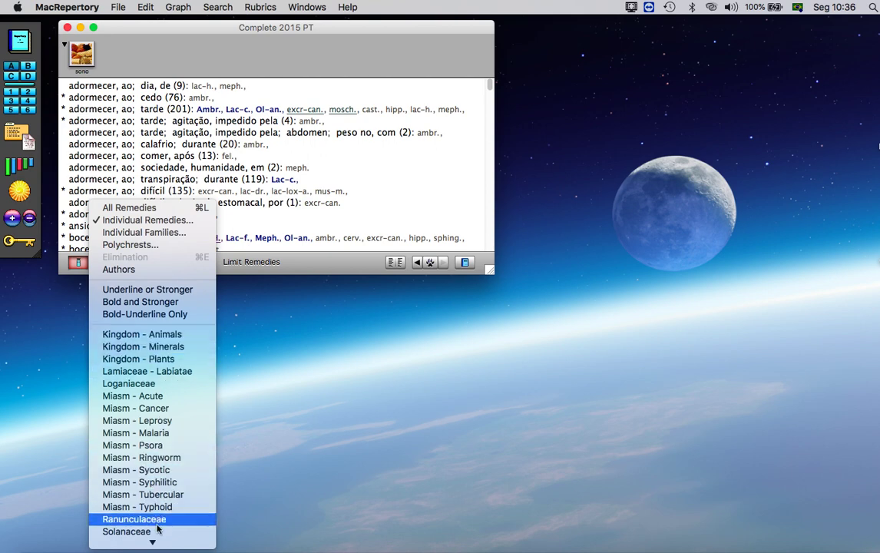
{"action": "mouse_move", "coordinate": [152, 542]}
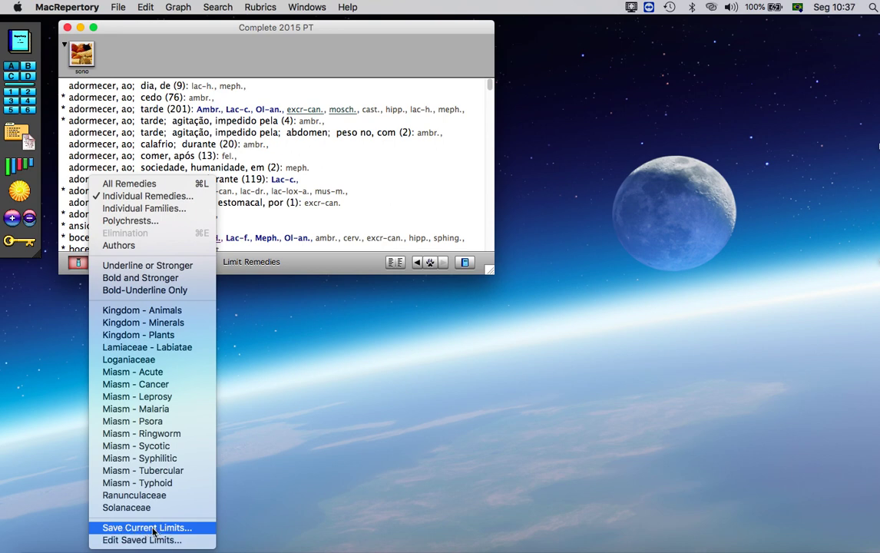
{"action": "left_click", "coordinate": [153, 528]}
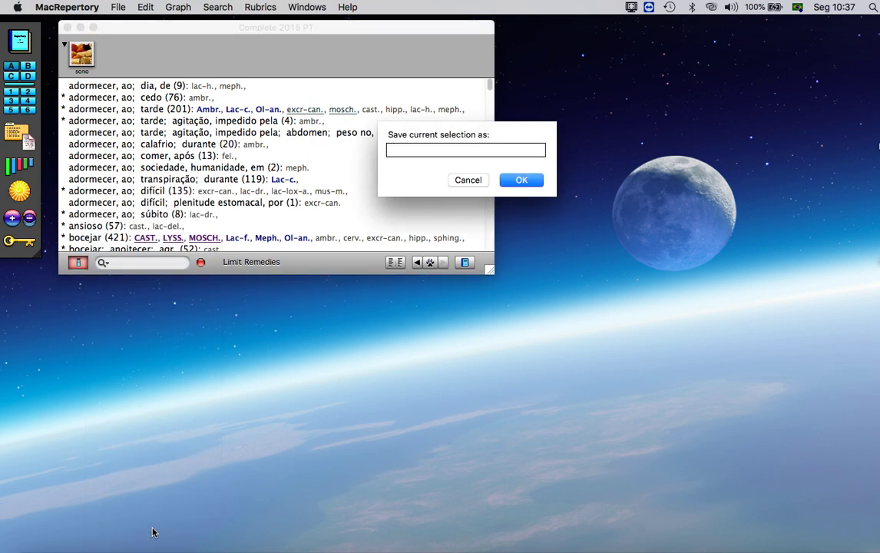
{"action": "type", "text": "Mamíferos"}
{"action": "left_click", "coordinate": [522, 183]}
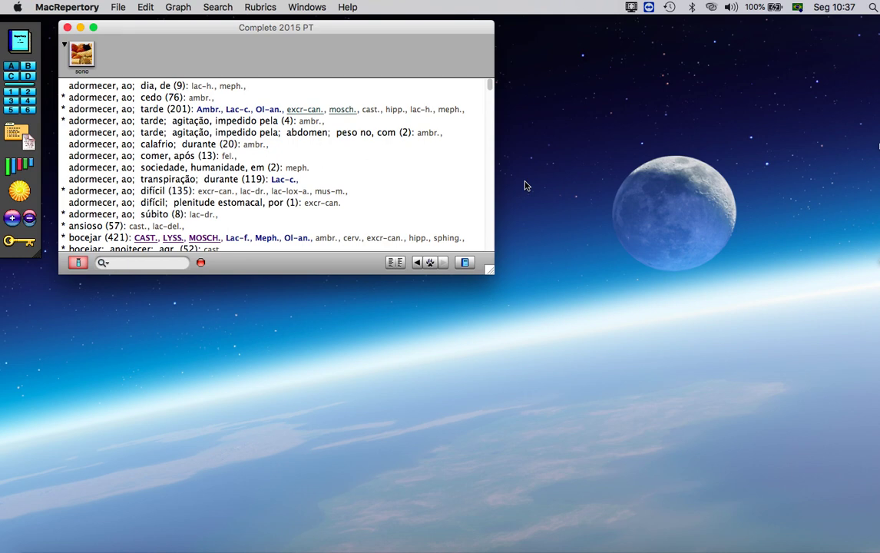
Step: Clear the active limits on the sono chapter and apply the saved Mamíferos limit
{"action": "left_click", "coordinate": [200, 263]}
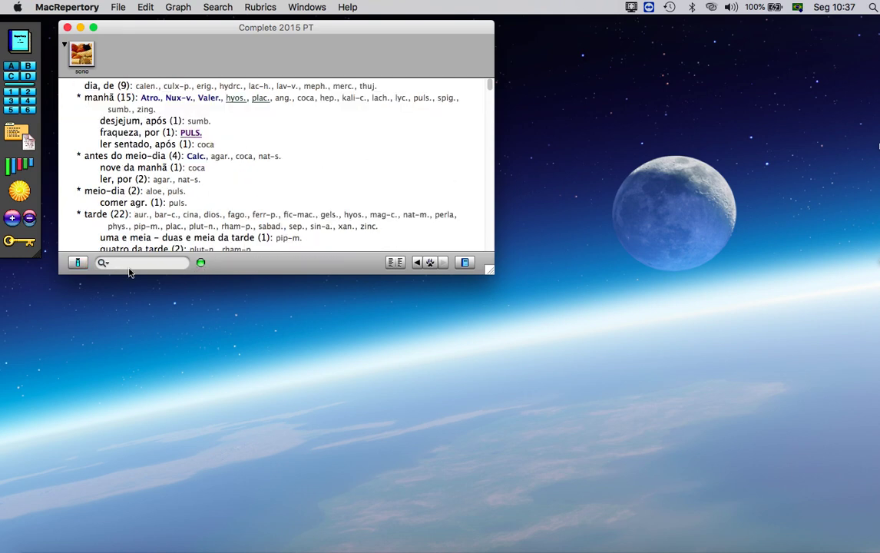
{"action": "left_click", "coordinate": [77, 262]}
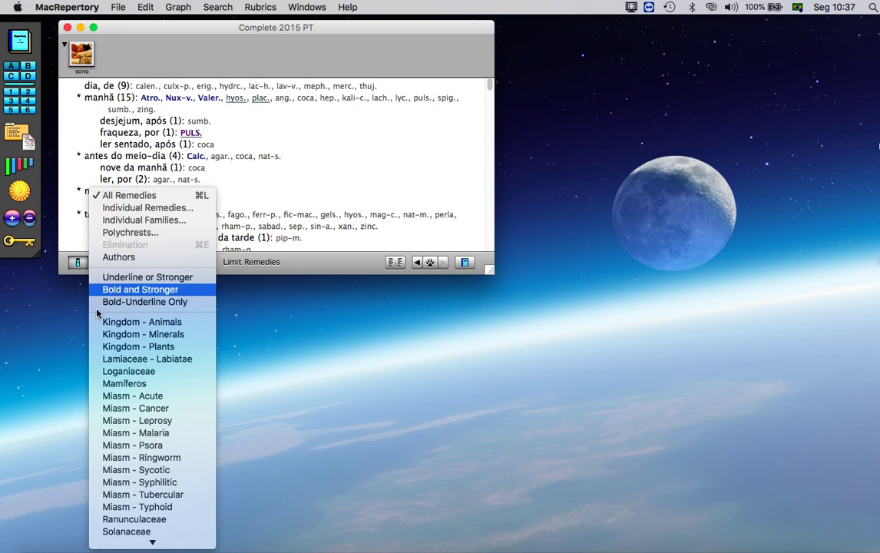
{"action": "left_click", "coordinate": [157, 387]}
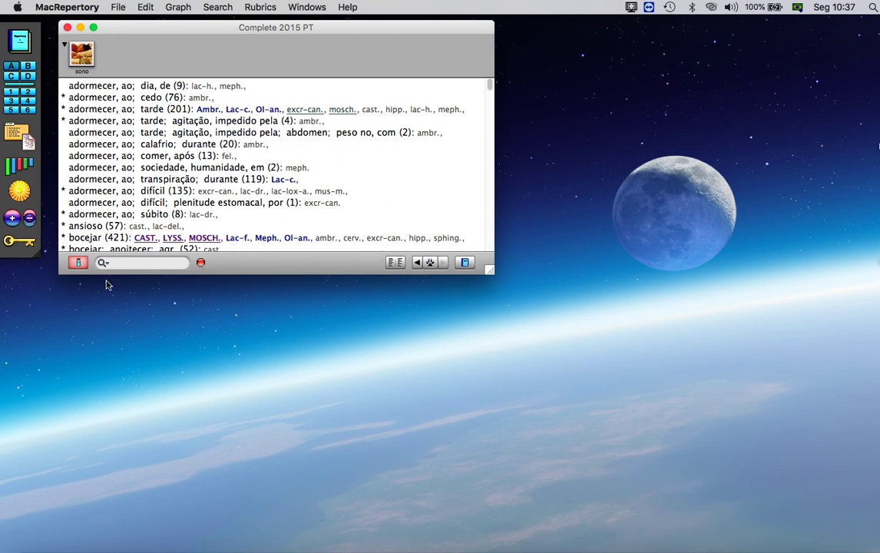
Step: Delete the Mamíferos entry from the saved limits
{"action": "left_click", "coordinate": [79, 264]}
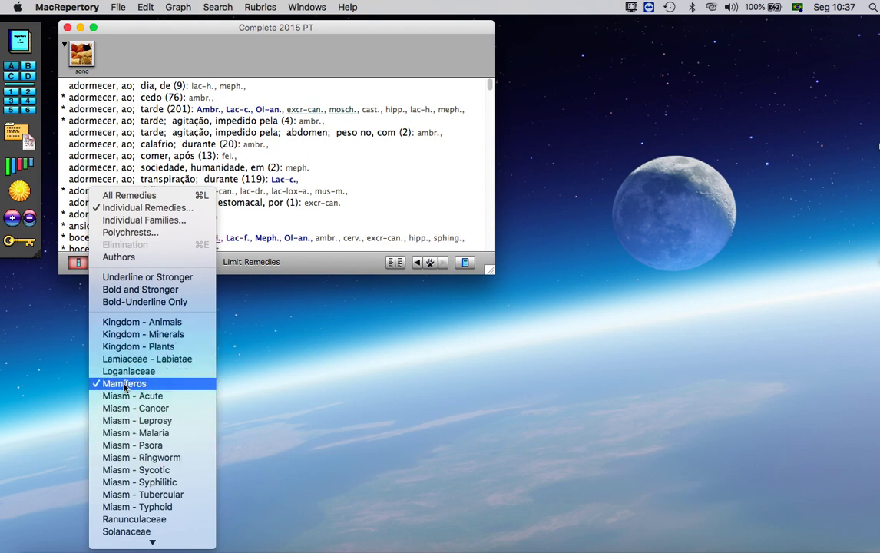
{"action": "mouse_move", "coordinate": [155, 542]}
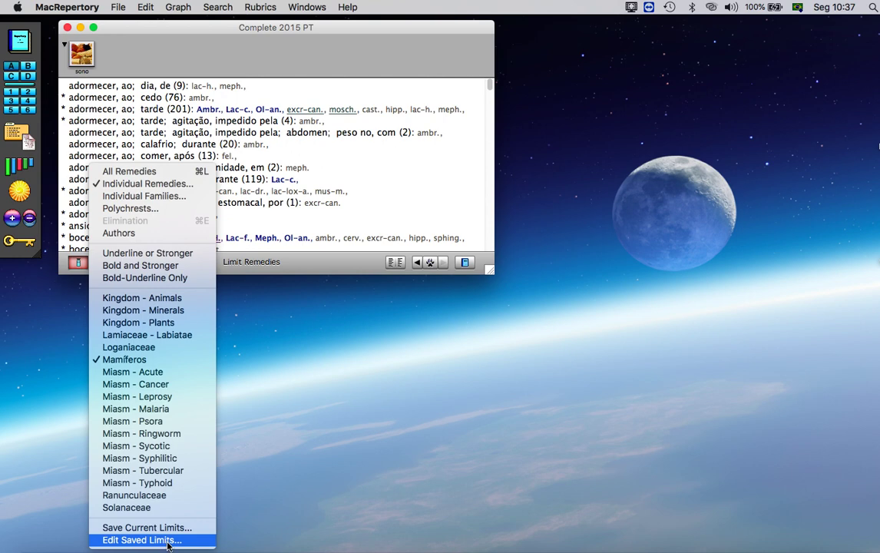
{"action": "left_click", "coordinate": [167, 541]}
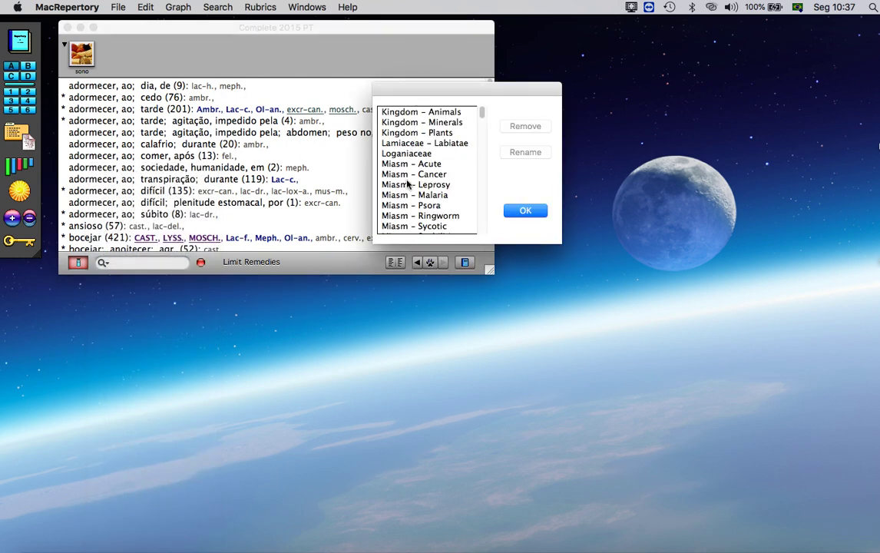
{"action": "scroll", "coordinate": [417, 199], "scroll_direction": "down", "scroll_amount": 3}
{"action": "scroll", "coordinate": [417, 198], "scroll_direction": "up", "scroll_amount": 3}
{"action": "scroll", "coordinate": [418, 199], "scroll_direction": "down", "scroll_amount": 3}
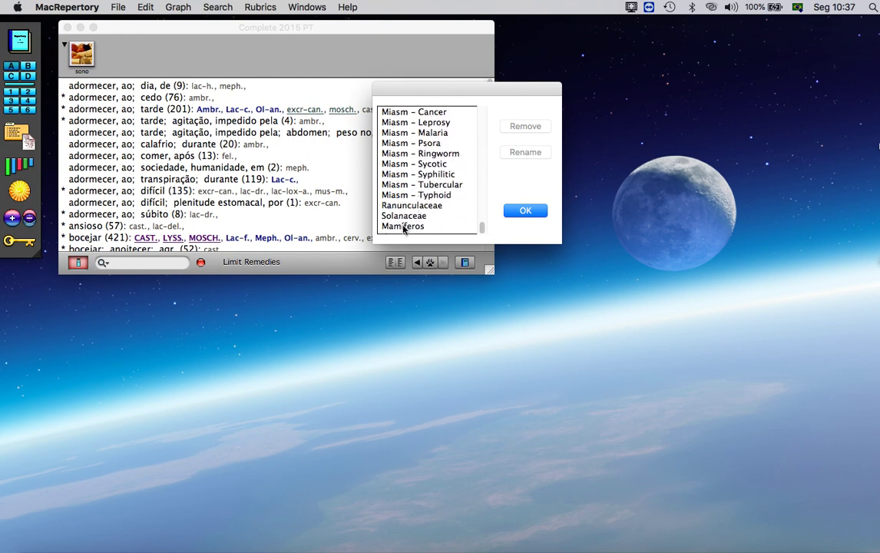
{"action": "left_click", "coordinate": [404, 226]}
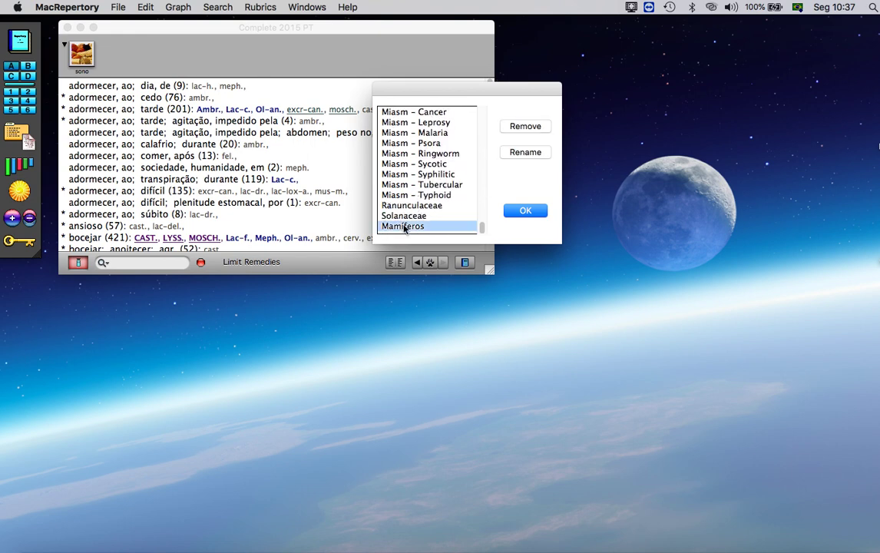
{"action": "left_click", "coordinate": [529, 127]}
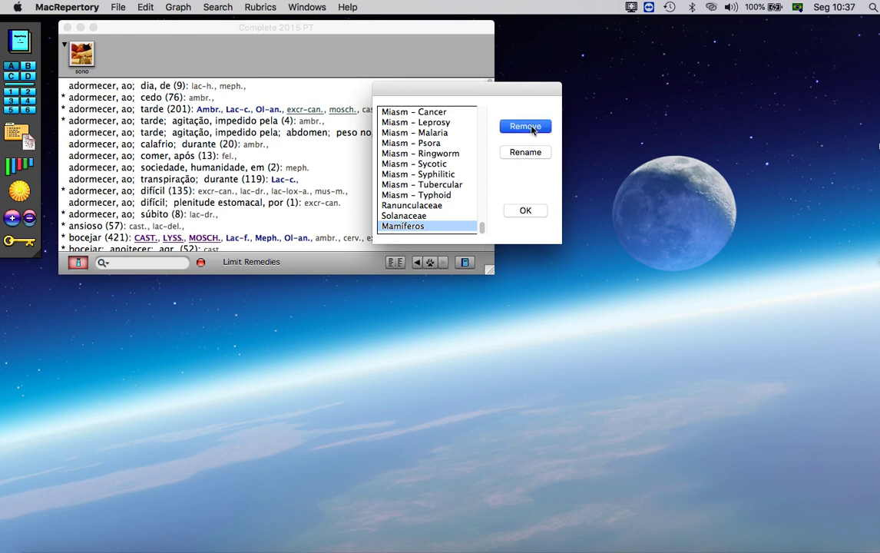
{"action": "left_click", "coordinate": [558, 167]}
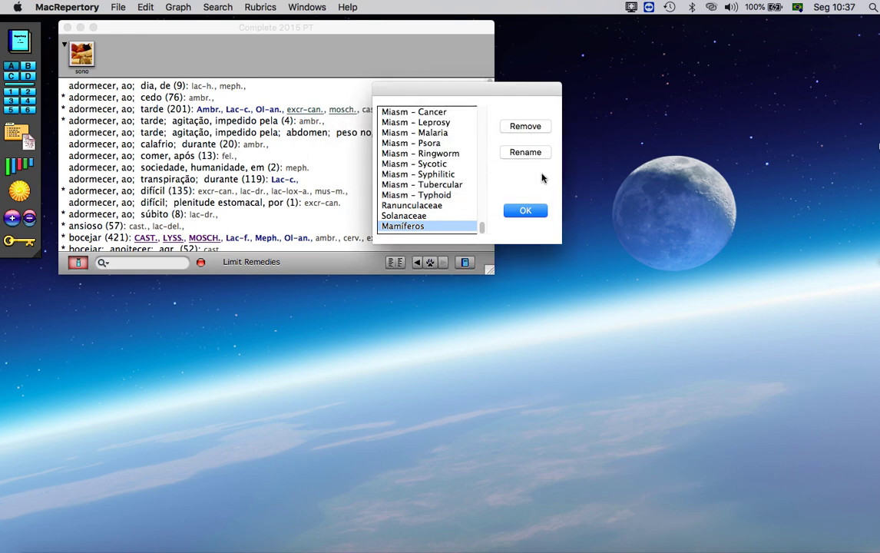
{"action": "left_click", "coordinate": [524, 210]}
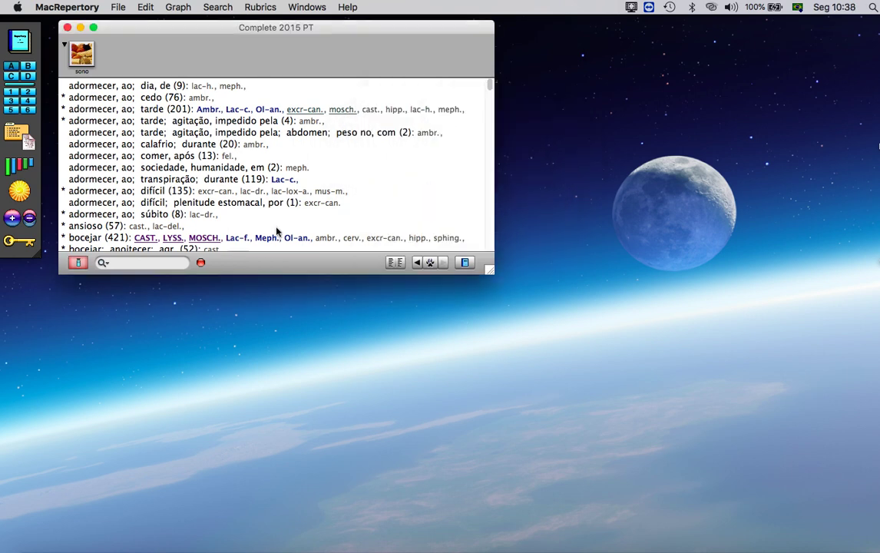
Step: Check the available saved limits and clear the remedy limit on the sono chapter
{"action": "left_click", "coordinate": [76, 263]}
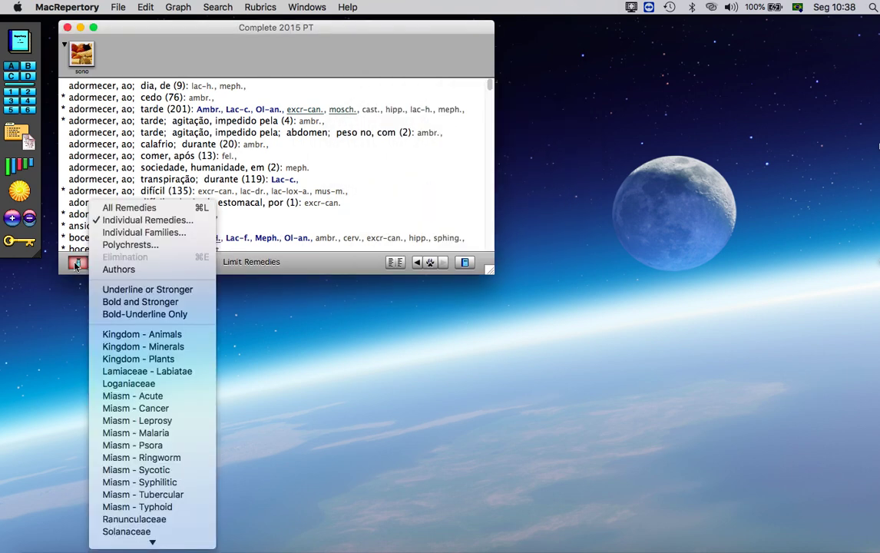
{"action": "left_click", "coordinate": [257, 261]}
{"action": "left_click", "coordinate": [201, 263]}
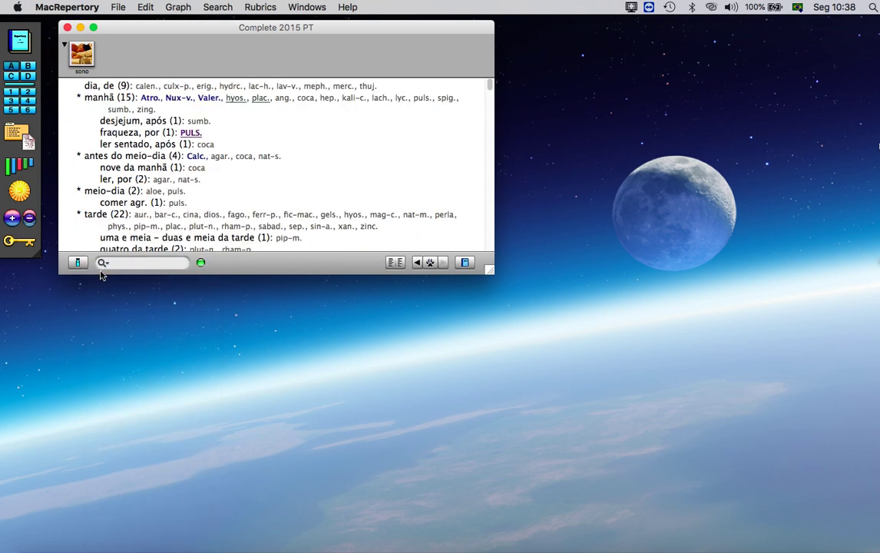
{"action": "left_click", "coordinate": [78, 262]}
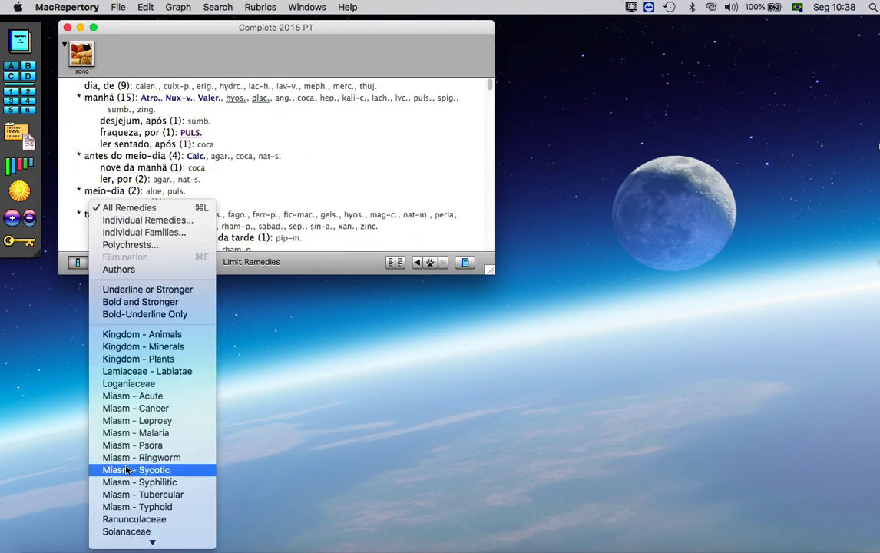
{"action": "scroll", "coordinate": [123, 470], "scroll_direction": "down", "scroll_amount": 2}
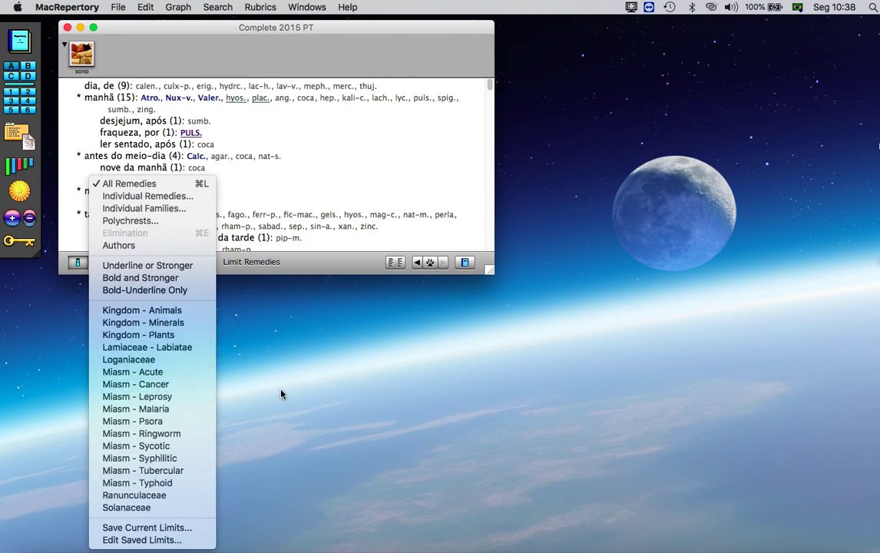
{"action": "left_click", "coordinate": [77, 263]}
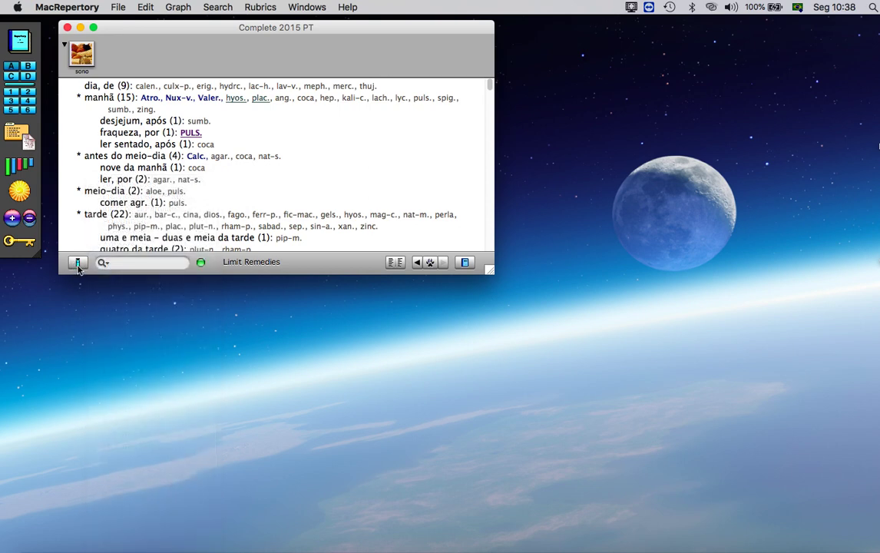
{"action": "left_click", "coordinate": [77, 264]}
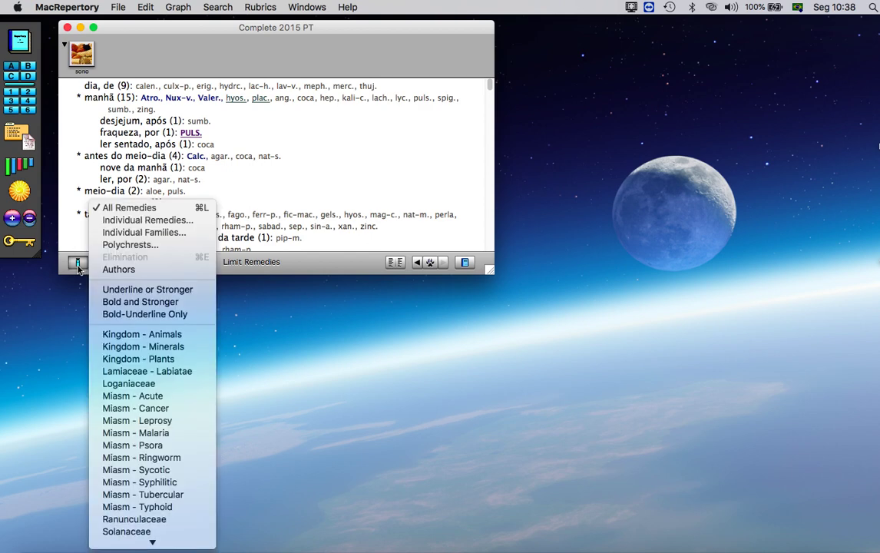
{"action": "left_click", "coordinate": [78, 265]}
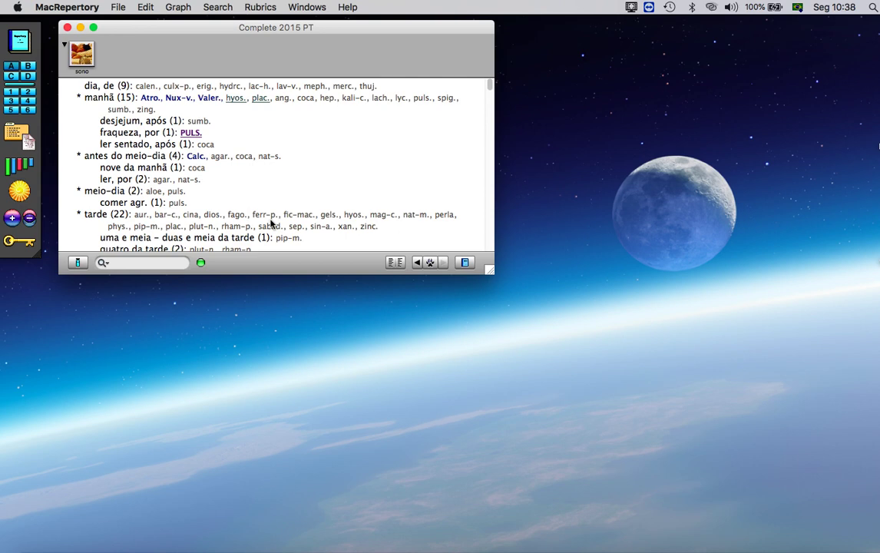
Step: Reopen the rubric ouvidos; secreções; direito from the history of visited rubrics
{"action": "left_click", "coordinate": [429, 264]}
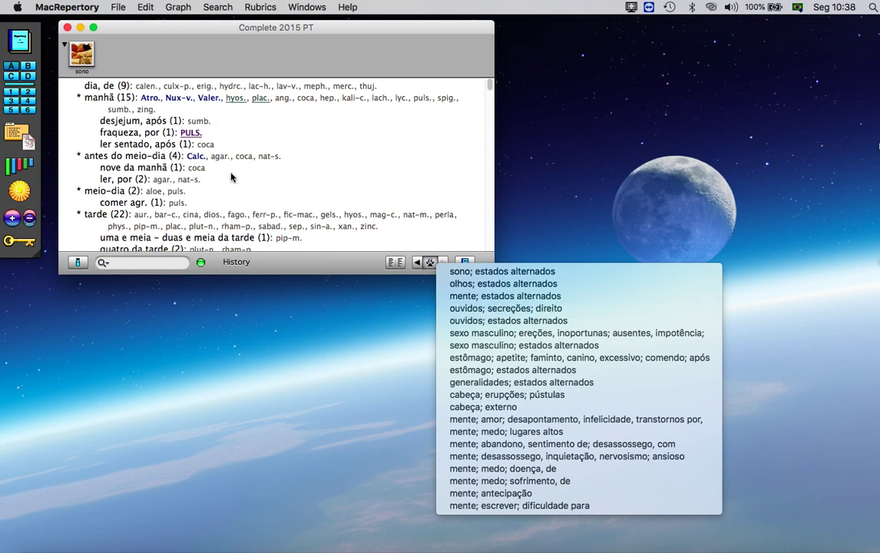
{"action": "left_click", "coordinate": [350, 273]}
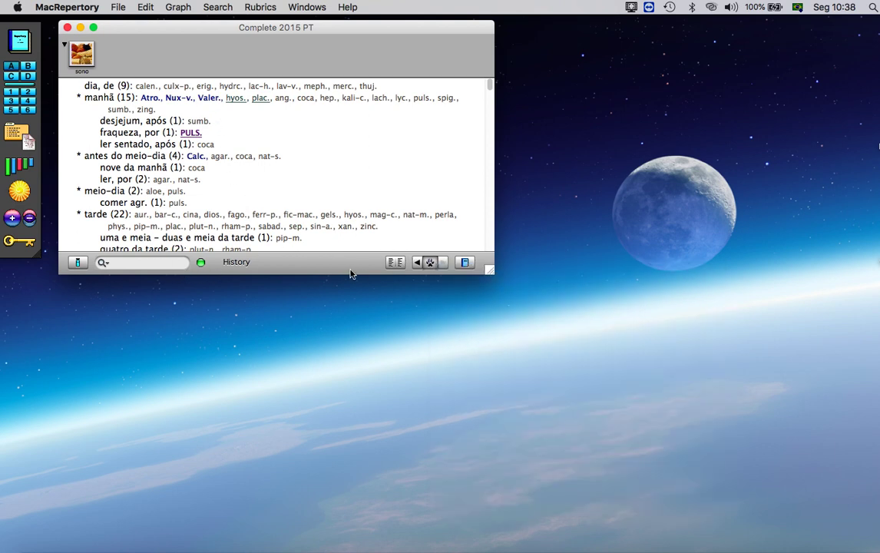
{"action": "left_click", "coordinate": [430, 263]}
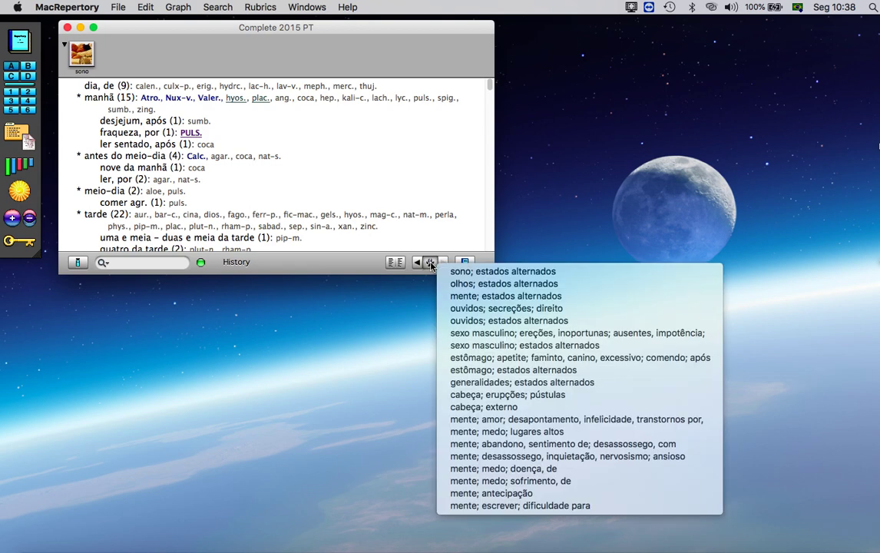
{"action": "left_click", "coordinate": [477, 309]}
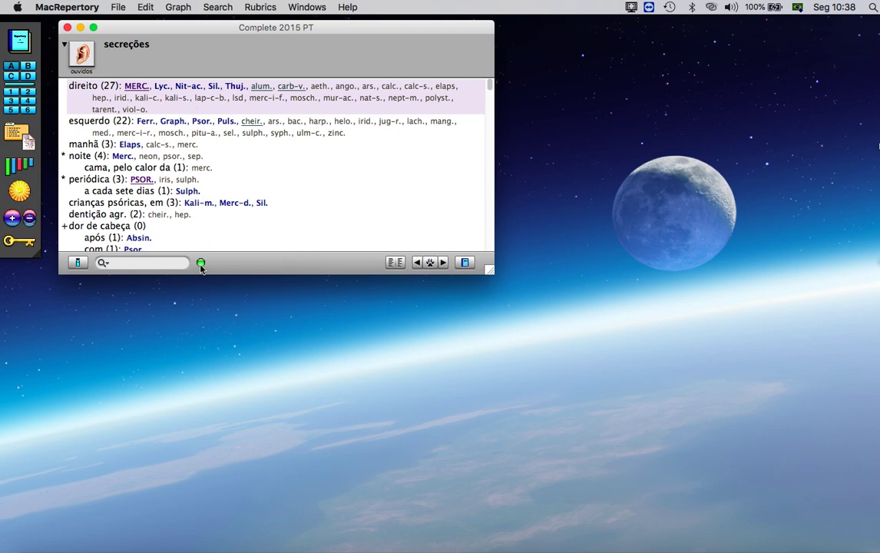
Step: Go up to the parent rubric secreções in the ouvidos chapter and list its remedies alphabetically instead of by grade
{"action": "left_click", "coordinate": [123, 49]}
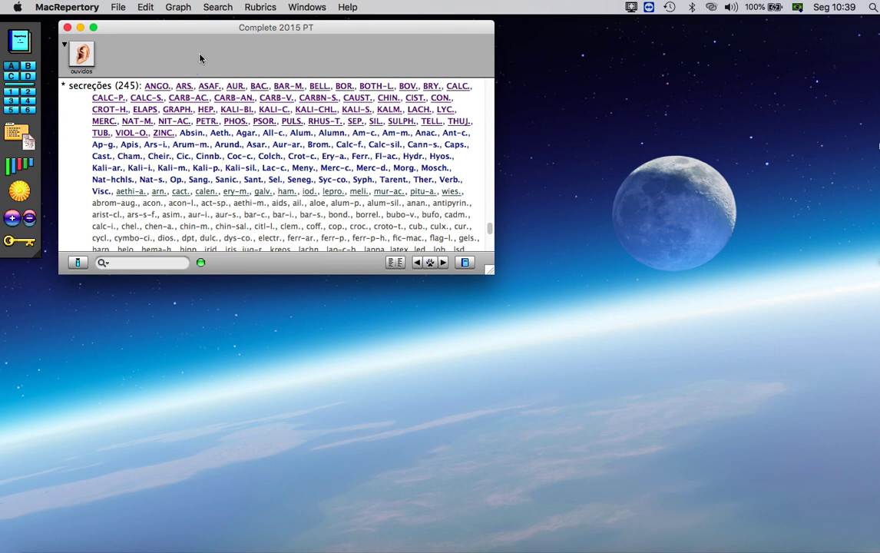
{"action": "key", "text": "Left"}
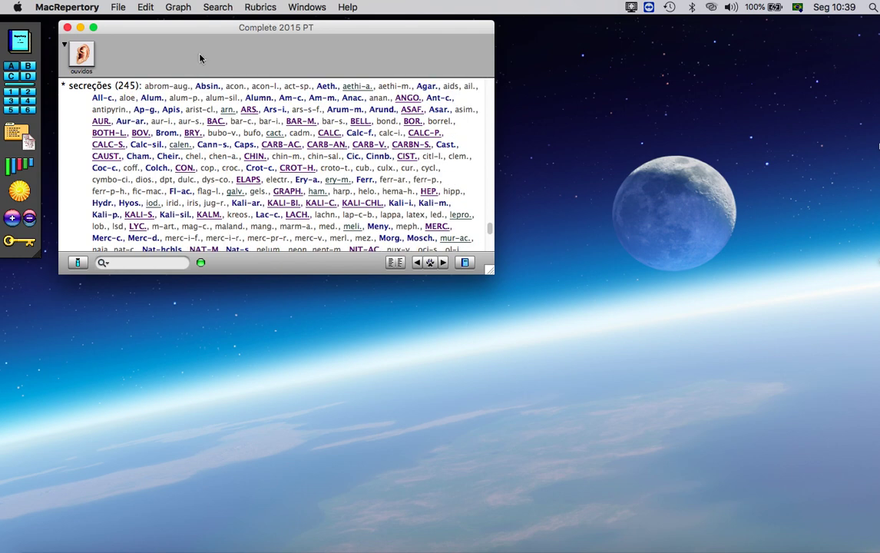
Step: Return from the remedies of secreções to its subrubric list and open the patient case window
{"action": "key", "text": "Left"}
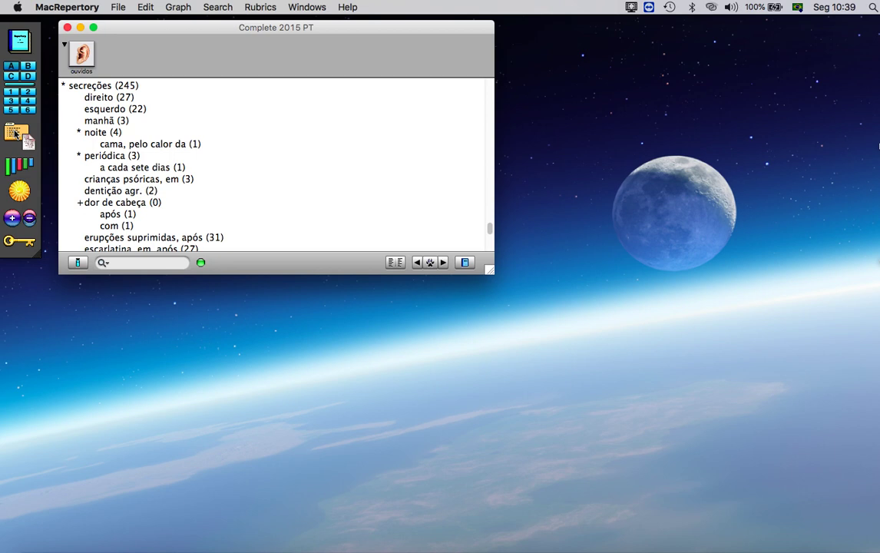
{"action": "left_click", "coordinate": [15, 134]}
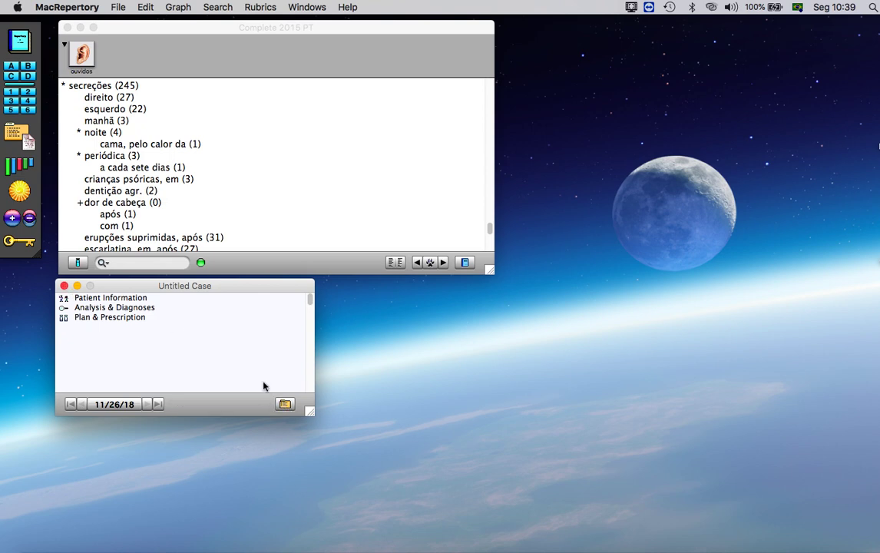
{"action": "left_click", "coordinate": [64, 285]}
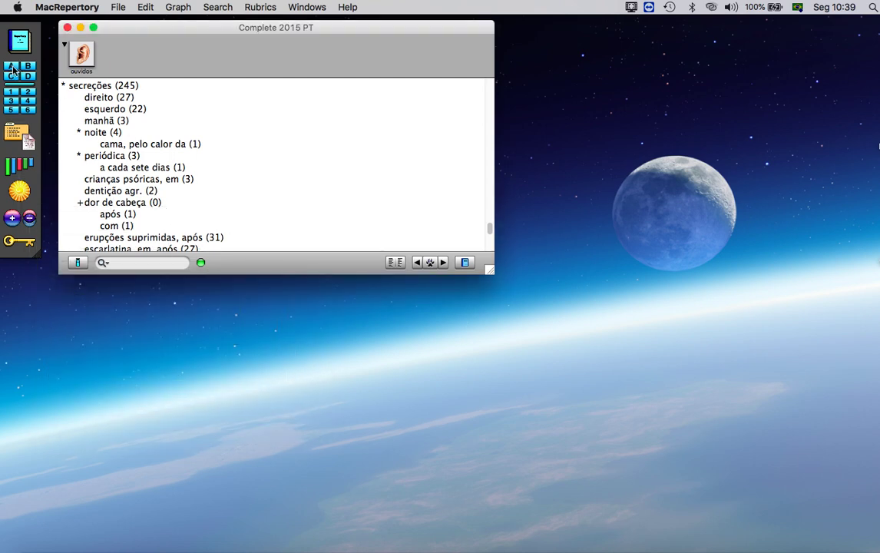
{"action": "left_click", "coordinate": [12, 135]}
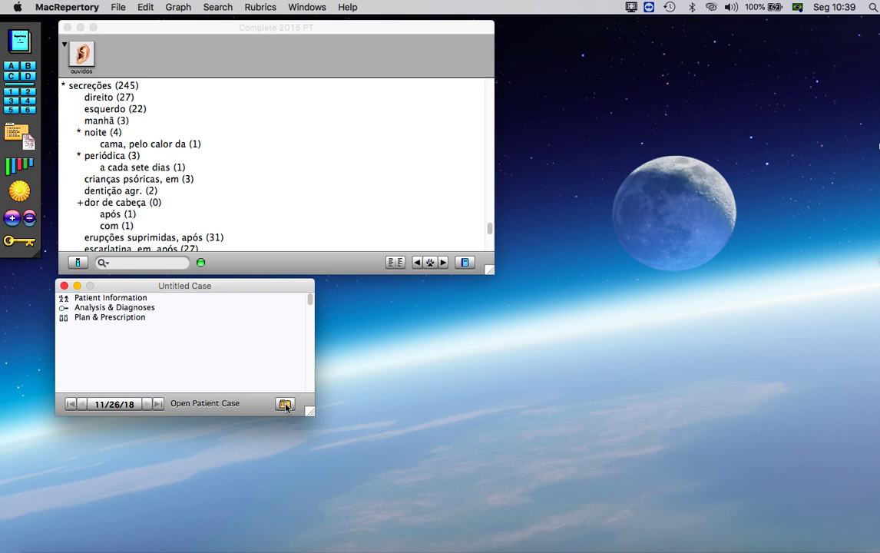
Step: Look through the list of patient cases offered by the untitled case without opening one
{"action": "left_click", "coordinate": [285, 404]}
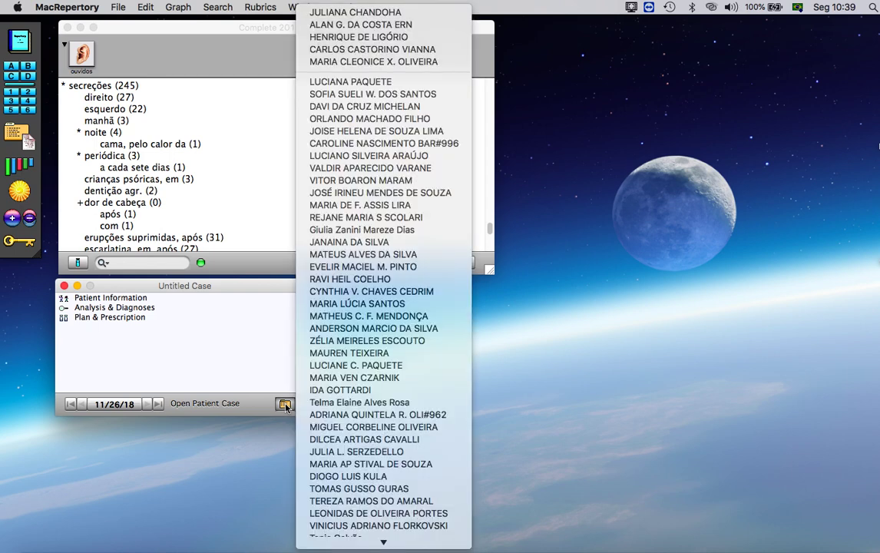
{"action": "left_click", "coordinate": [285, 407]}
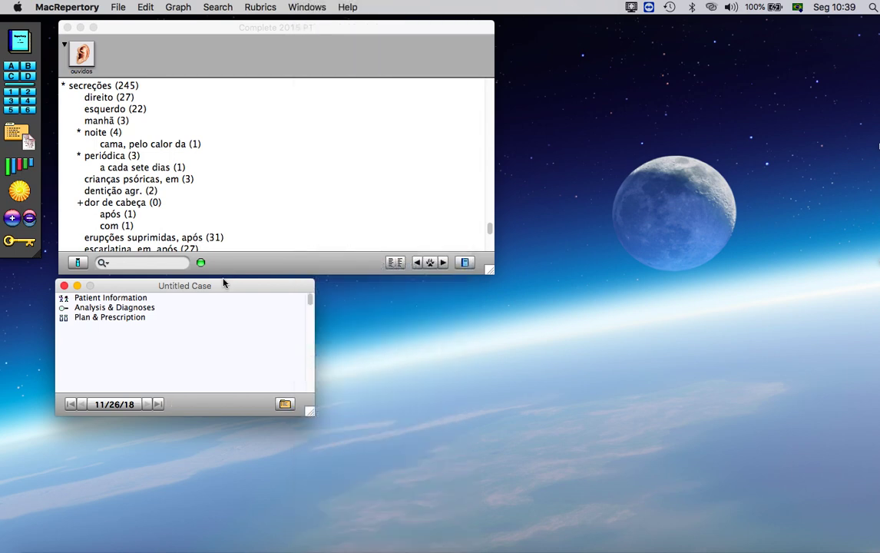
{"action": "left_click", "coordinate": [285, 403]}
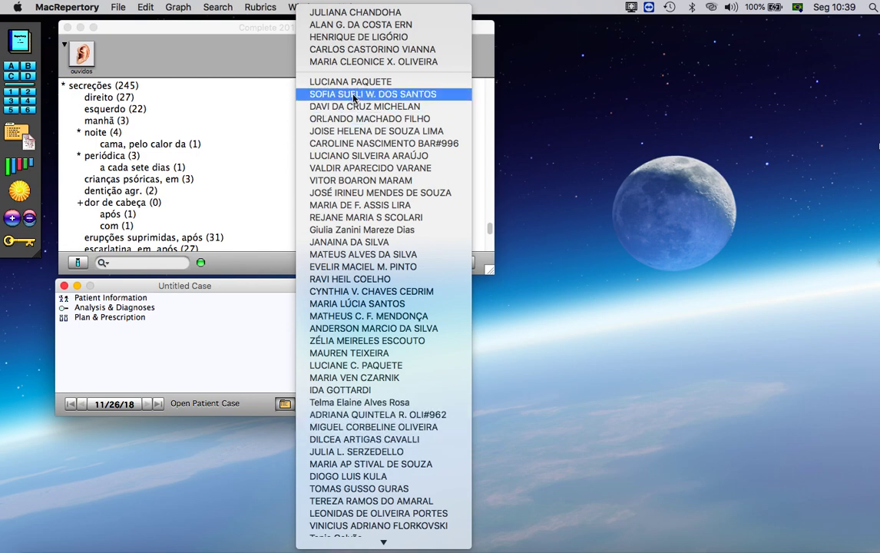
{"action": "left_click", "coordinate": [285, 406]}
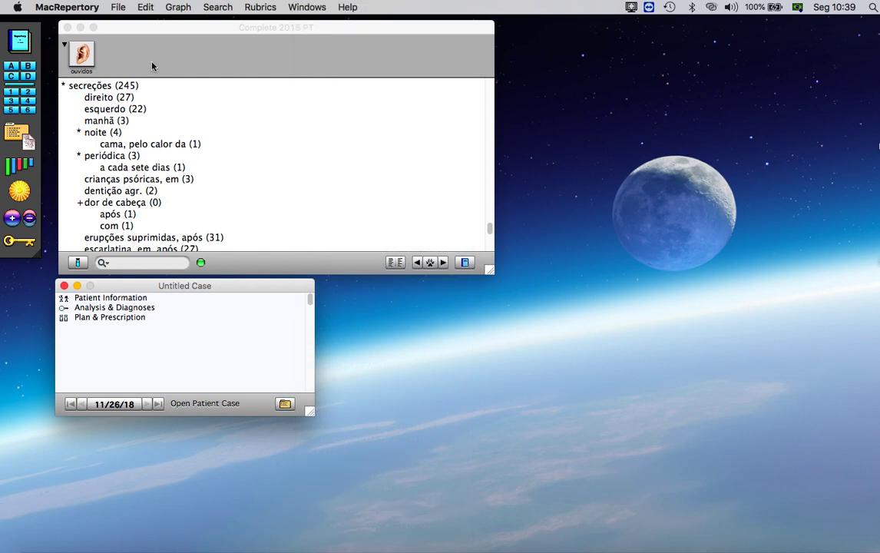
Step: Open the patient file TESTE.rsr from the Cases folder
{"action": "left_click", "coordinate": [120, 8]}
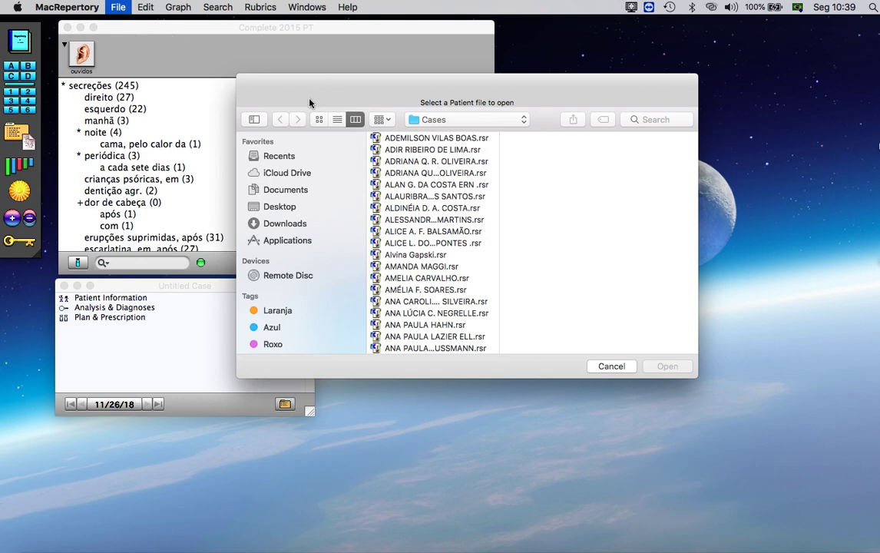
{"action": "key", "text": "t"}
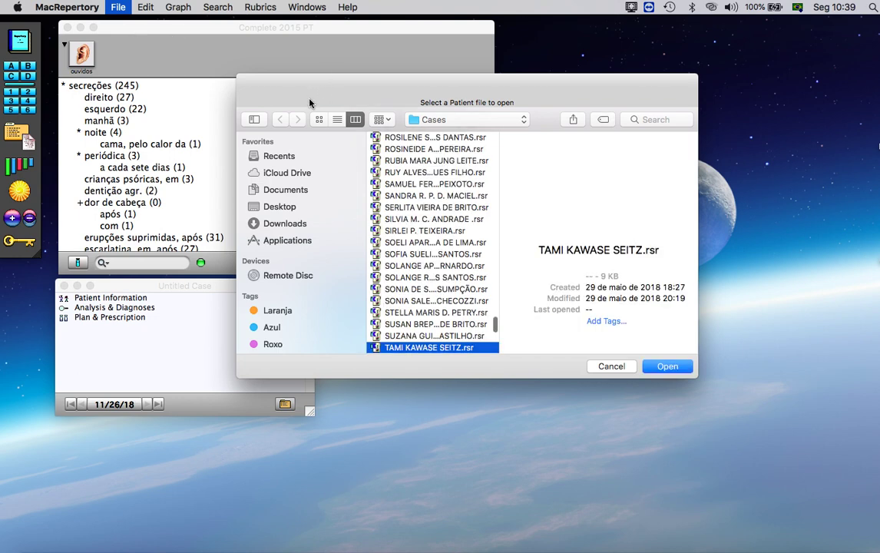
{"action": "type", "text": "te"}
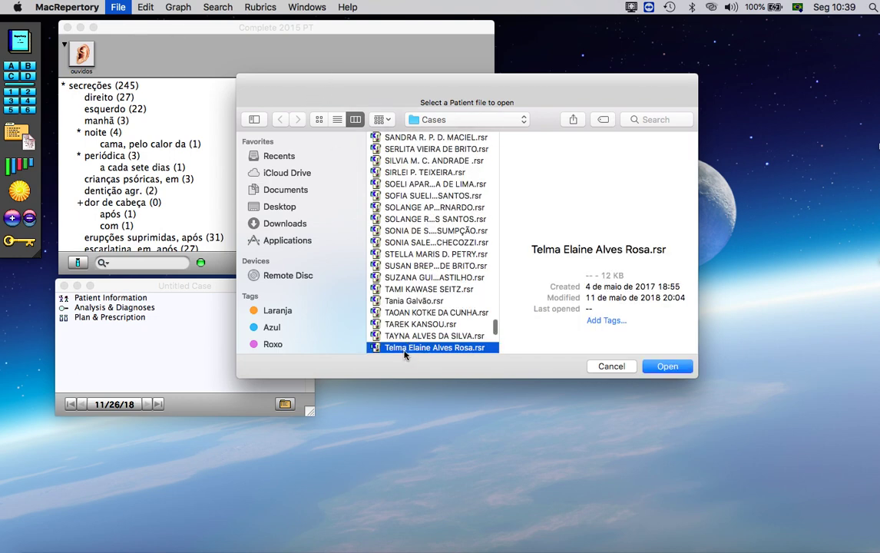
{"action": "type", "text": "st"}
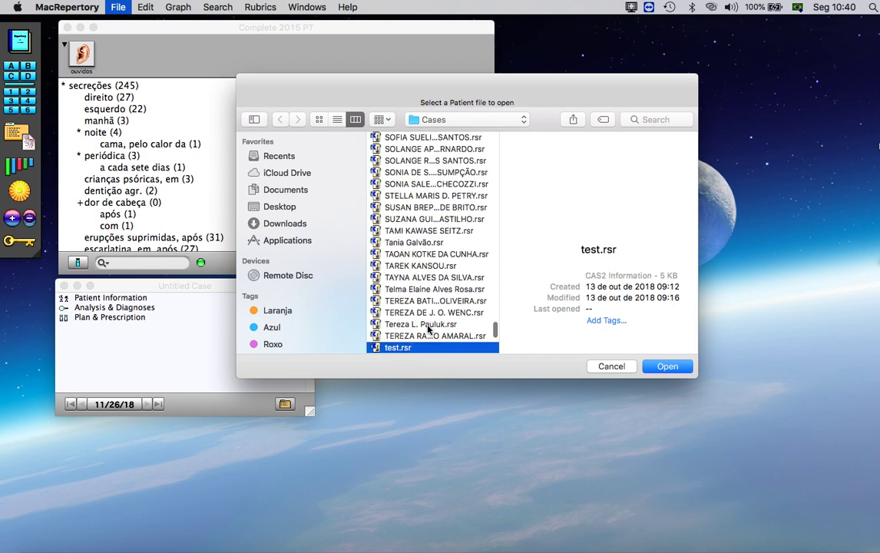
{"action": "scroll", "coordinate": [428, 329], "scroll_direction": "down", "scroll_amount": 5}
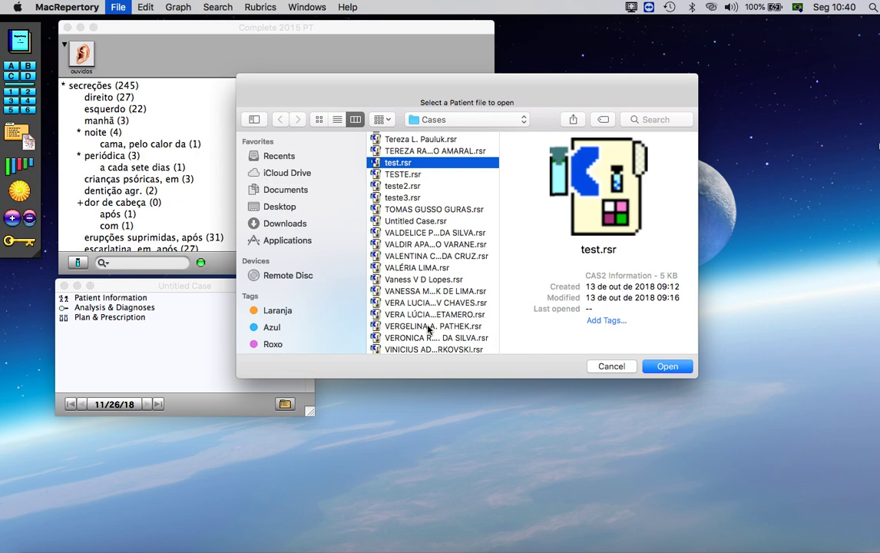
{"action": "double_click", "coordinate": [402, 174]}
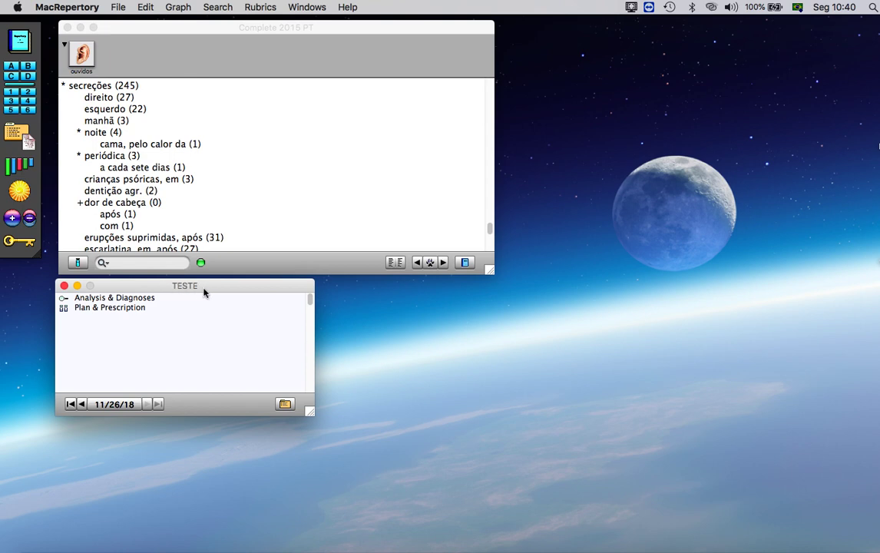
Step: Go back to the 11/8/18 visit of the TESTE case and load its Rubrics Clipboards A-D
{"action": "left_click", "coordinate": [82, 405]}
{"action": "left_click", "coordinate": [82, 405]}
{"action": "left_click", "coordinate": [82, 404]}
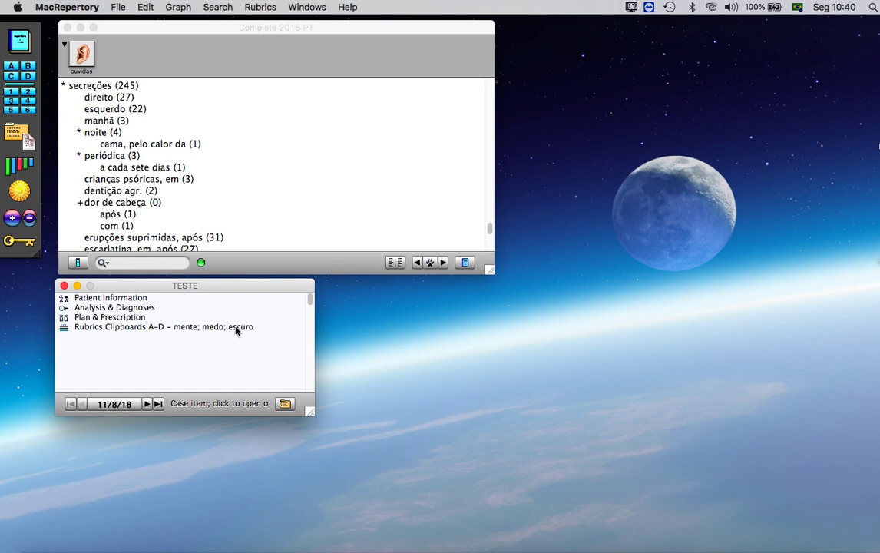
{"action": "left_click", "coordinate": [118, 328]}
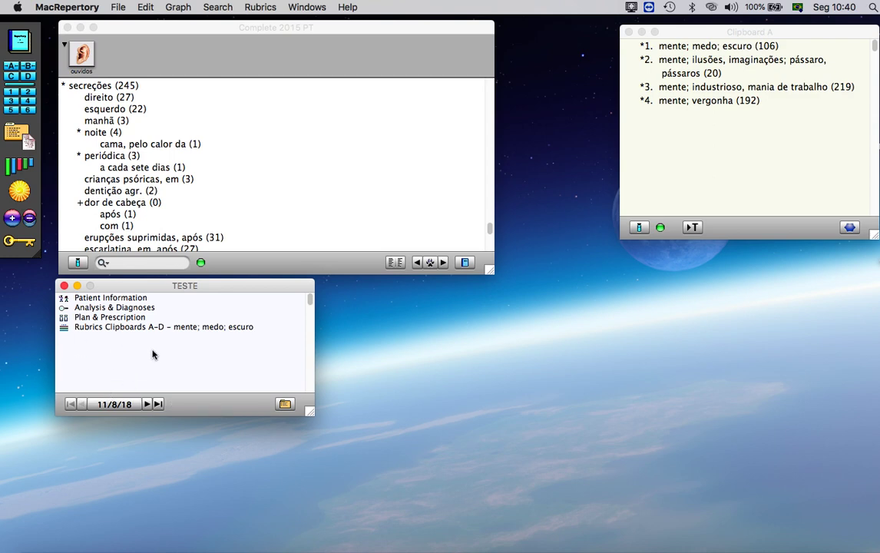
Step: Locate the Clipboard A rubric mente; ilusões, imaginações; pássaro, pássaros in the repertory and go up to its parent rubric ilusões, imaginações
{"action": "left_click", "coordinate": [717, 177]}
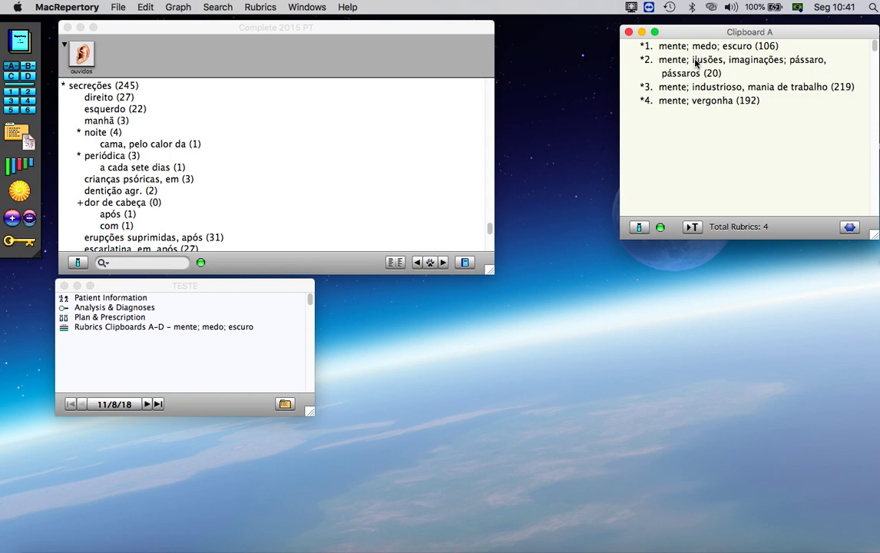
{"action": "left_click_drag", "start_coordinate": [682, 66], "coordinate": [254, 130]}
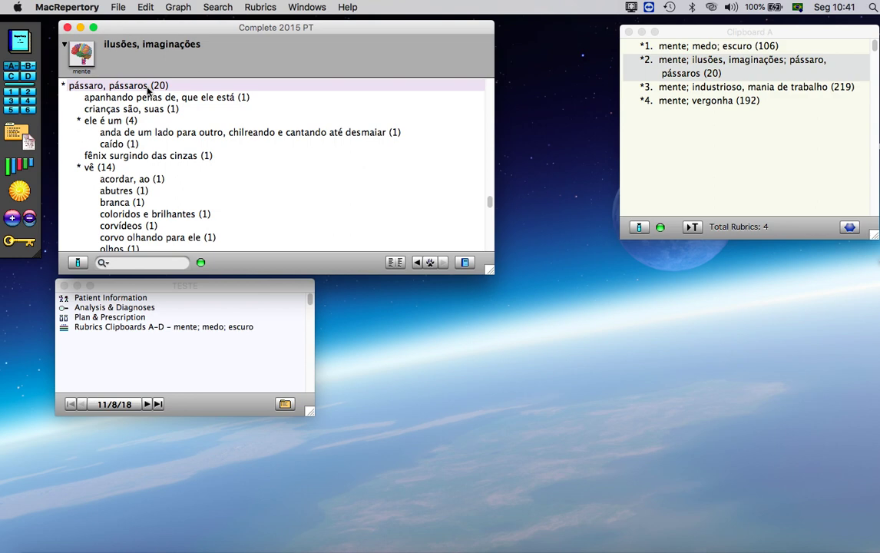
{"action": "left_click", "coordinate": [430, 263]}
{"action": "left_click", "coordinate": [429, 262]}
{"action": "left_click", "coordinate": [303, 51]}
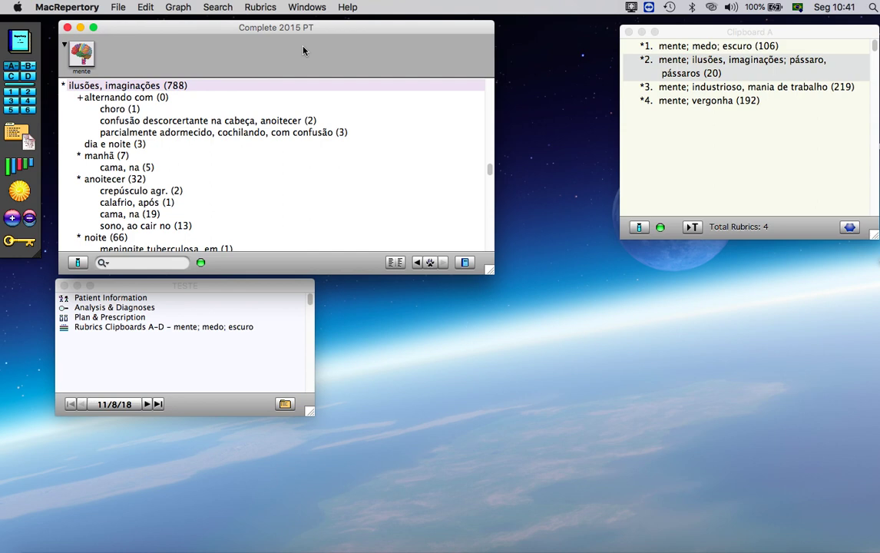
Step: Check the remedy limits available for Clipboard A and keep All Remedies
{"action": "left_click", "coordinate": [722, 155]}
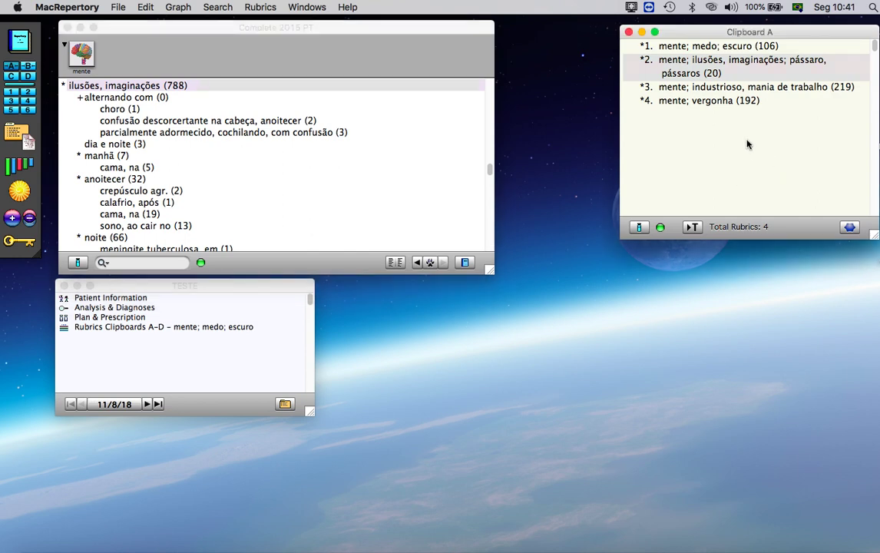
{"action": "left_click", "coordinate": [638, 228]}
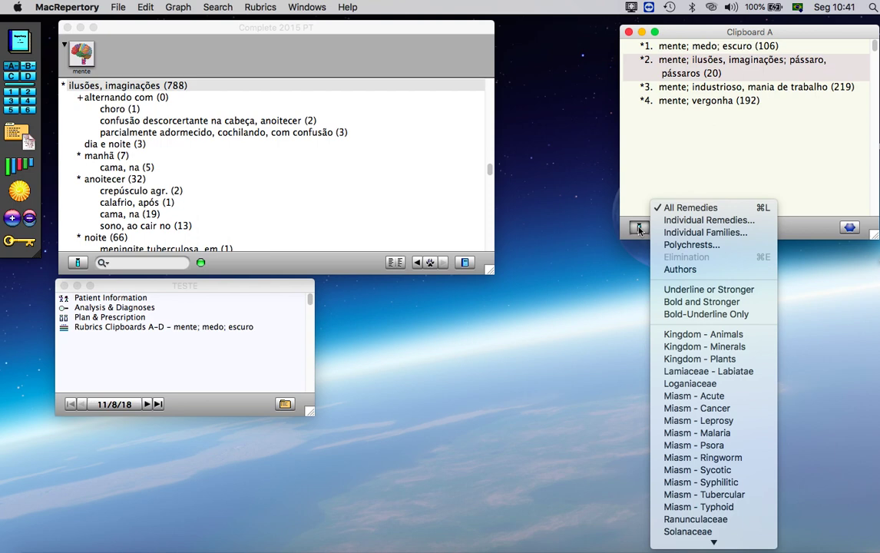
{"action": "left_click", "coordinate": [687, 208]}
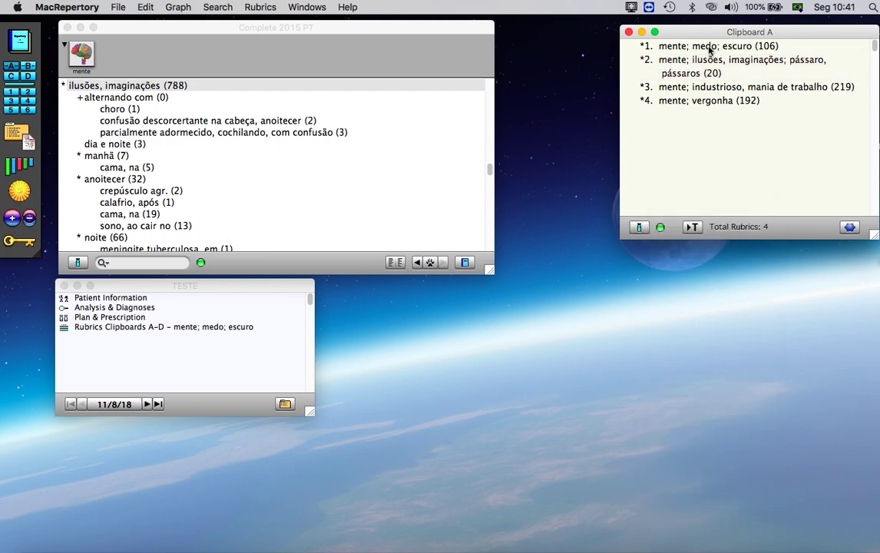
Step: Graph the Clipboard A rubrics as a Waffle Graph and arrange the graph and clipboard windows side by side
{"action": "left_click_drag", "start_coordinate": [701, 35], "coordinate": [590, 30]}
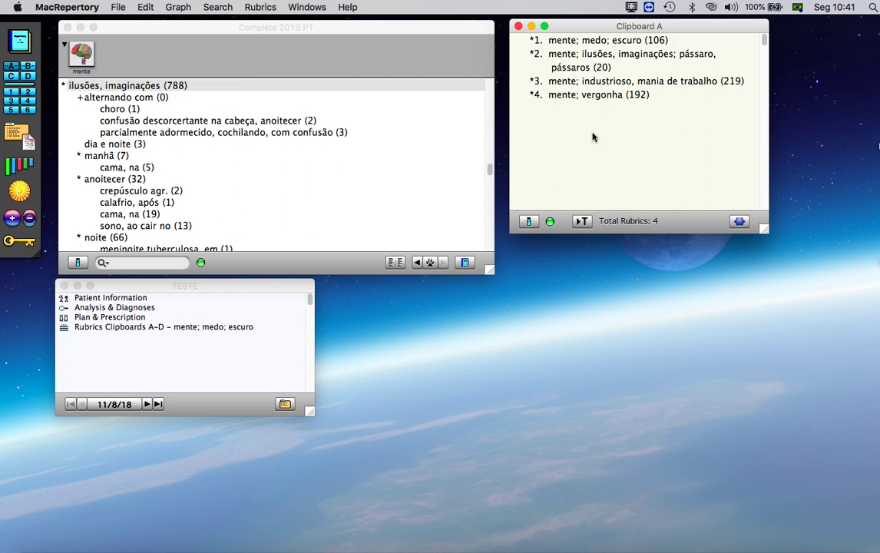
{"action": "left_click", "coordinate": [14, 166]}
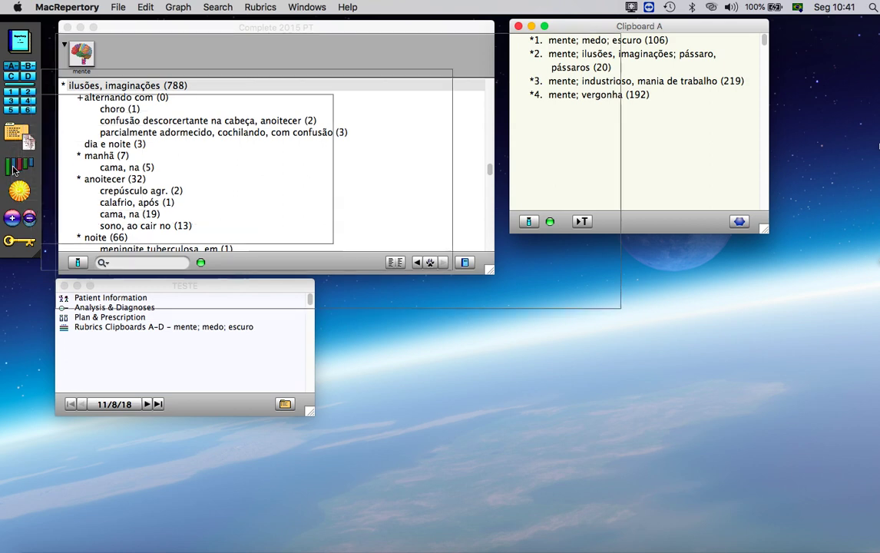
{"action": "left_click_drag", "start_coordinate": [366, 28], "coordinate": [313, 26]}
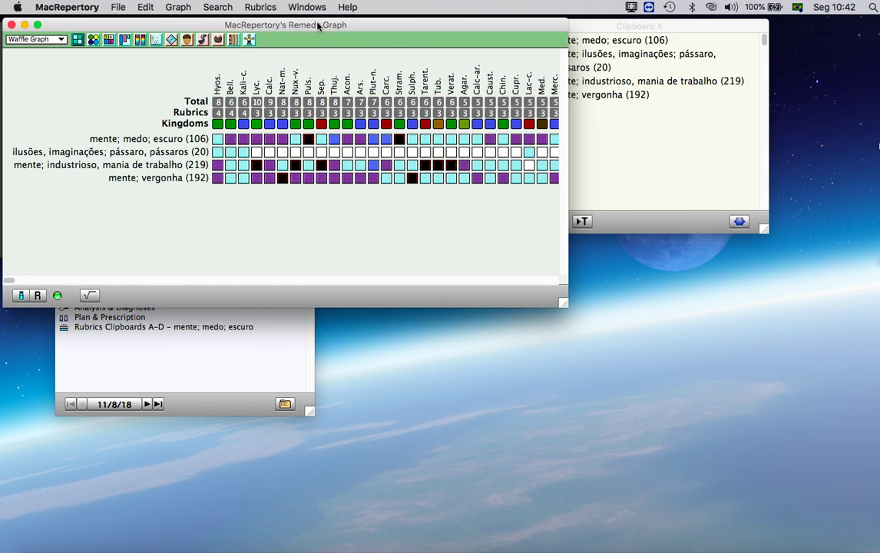
{"action": "left_click_drag", "start_coordinate": [597, 24], "coordinate": [673, 28]}
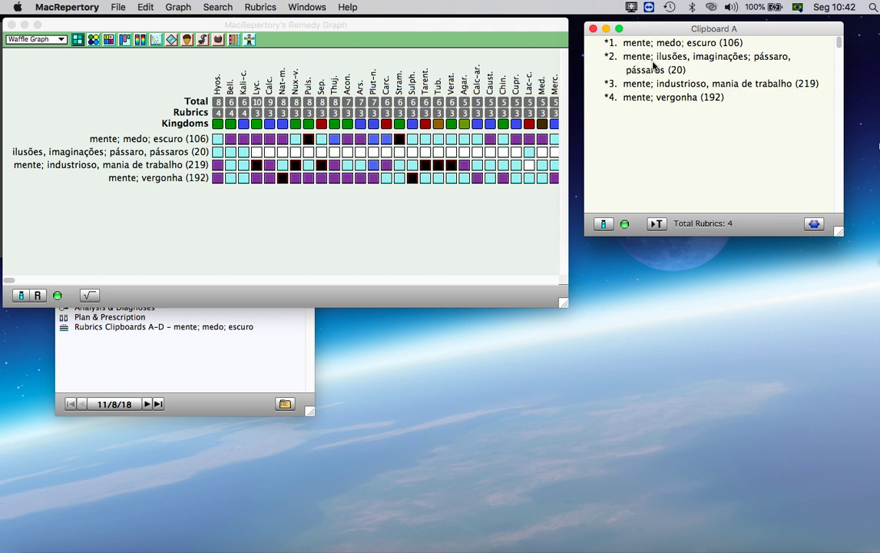
Step: Underline the rubric mente; ilusões, imaginações; pássaro, pássaros in Clipboard A, comparing the graph with and without the underline
{"action": "left_click", "coordinate": [653, 66]}
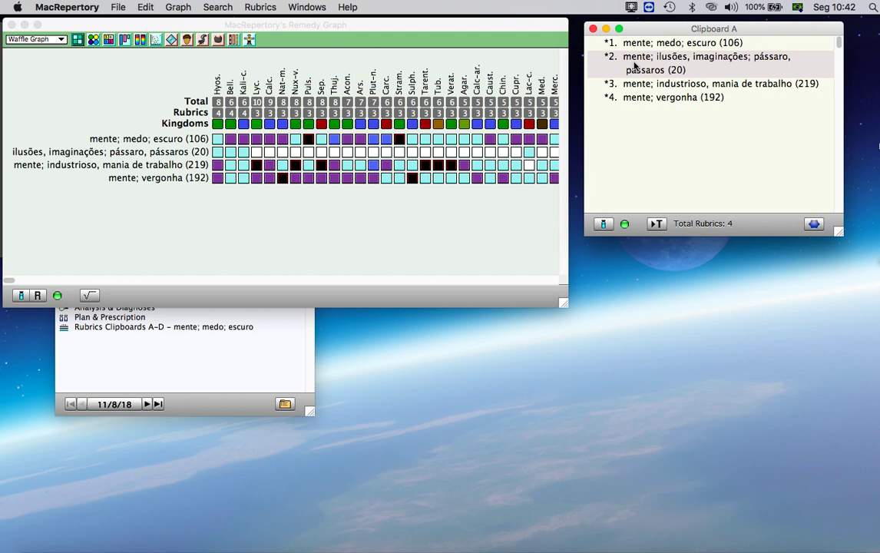
{"action": "left_click", "coordinate": [633, 67]}
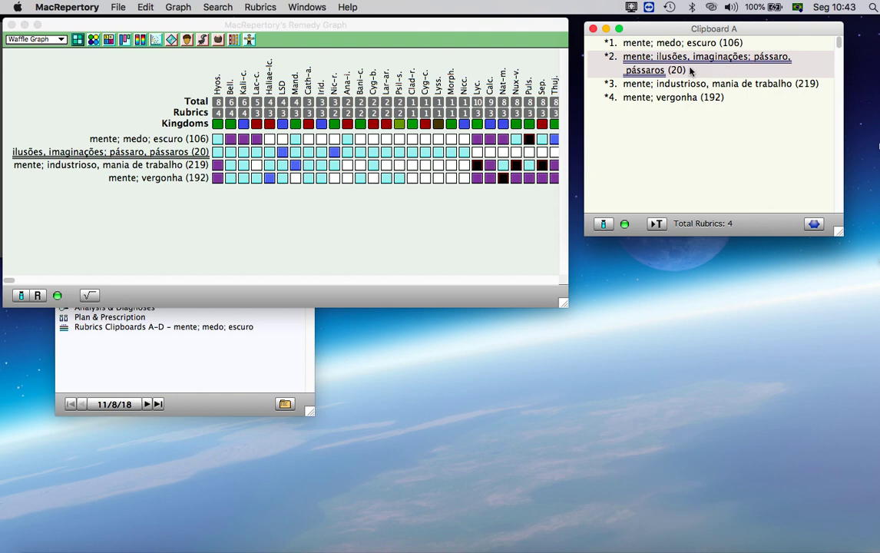
{"action": "key", "text": "super+u"}
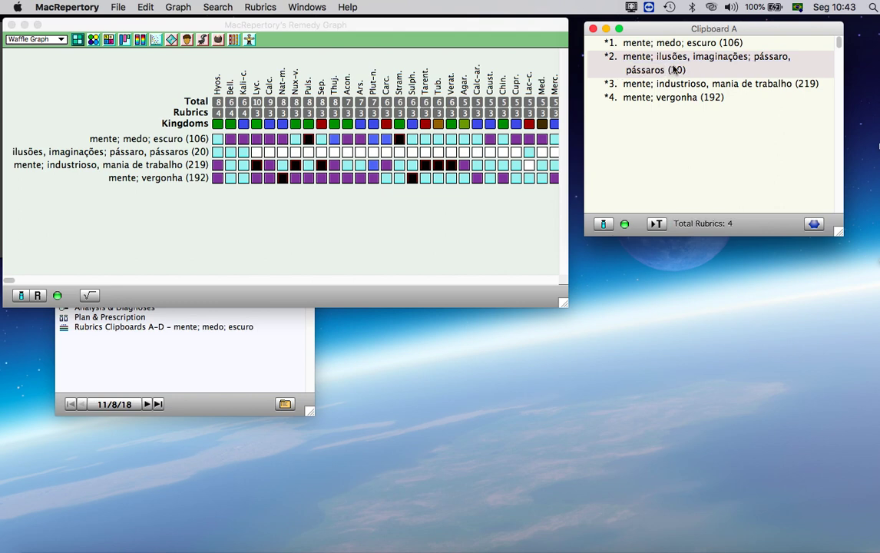
{"action": "key", "text": "super+u"}
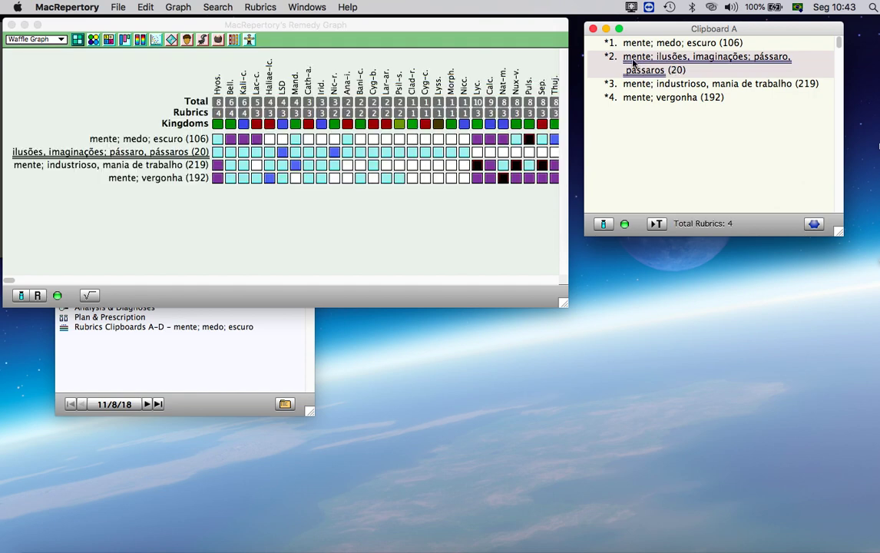
Step: Underline the rubric mente; medo; escuro in Clipboard A and shift the graph and clipboard windows to uncover the toolbar
{"action": "left_click", "coordinate": [652, 43]}
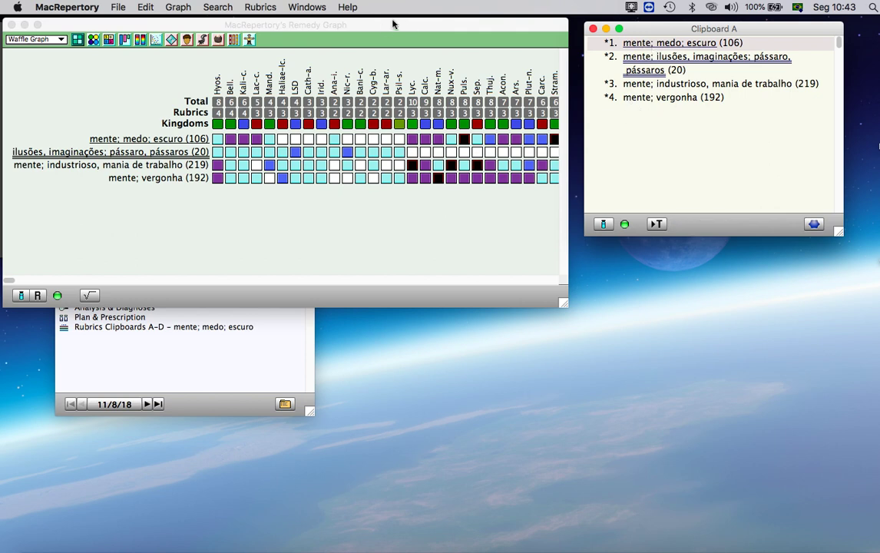
{"action": "left_click_drag", "start_coordinate": [384, 28], "coordinate": [420, 37]}
{"action": "left_click_drag", "start_coordinate": [641, 32], "coordinate": [670, 33]}
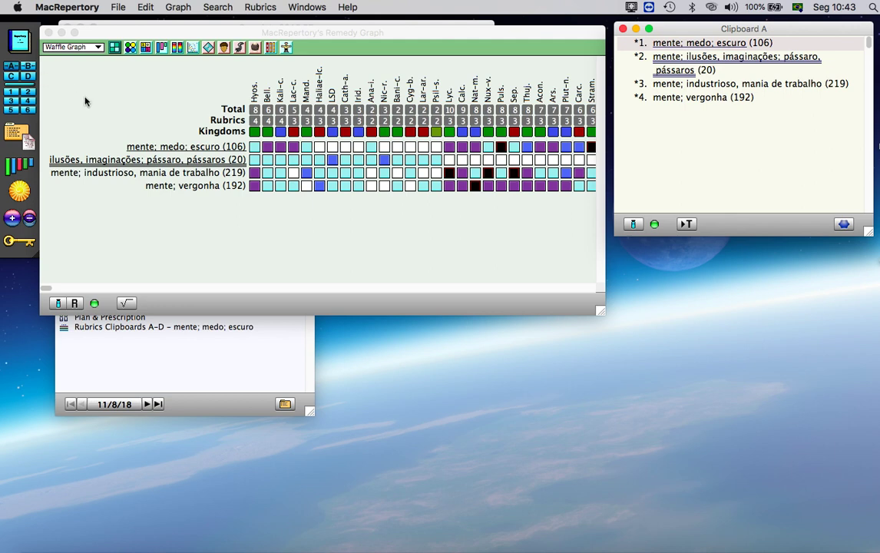
Step: Graph Clipboards A and B combined, then switch to Clipboard B alone and select its rubric dentes; ranger
{"action": "left_click", "coordinate": [28, 69]}
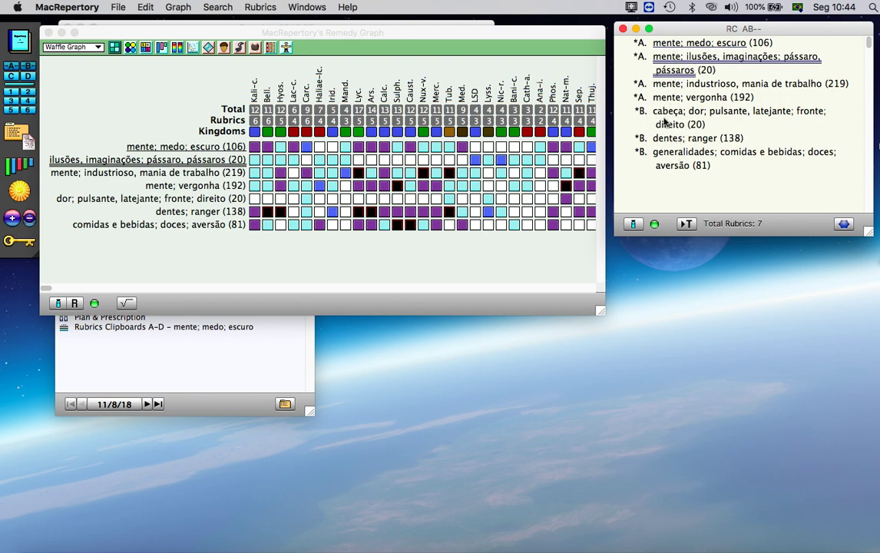
{"action": "left_click", "coordinate": [662, 140]}
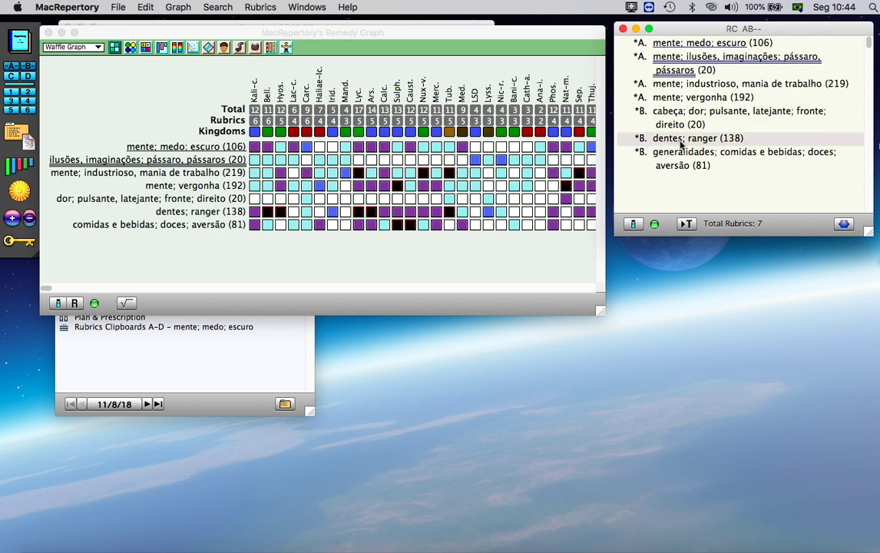
{"action": "left_click", "coordinate": [28, 76]}
{"action": "left_click", "coordinate": [29, 66]}
{"action": "left_click", "coordinate": [665, 72]}
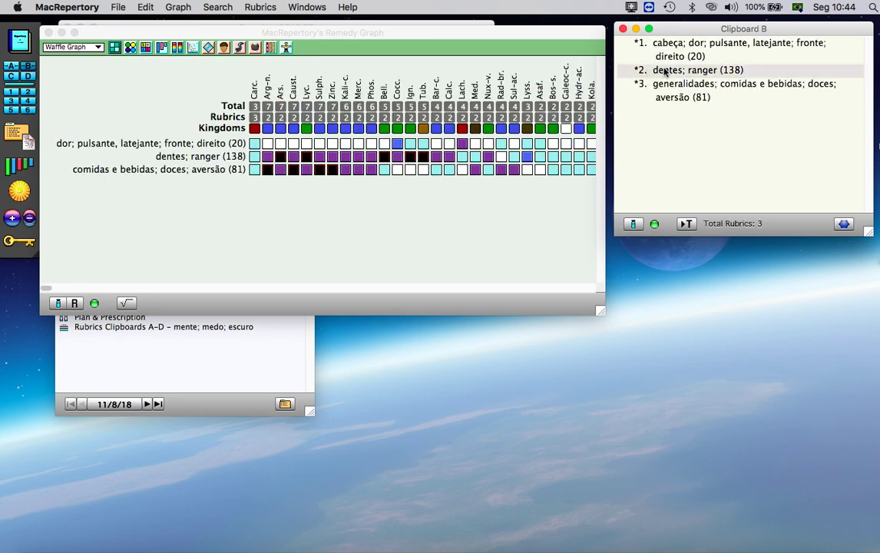
Step: Underline the rubric dentes; ranger in Clipboard B and graph Clipboards A and B combined
{"action": "key", "text": "super+u"}
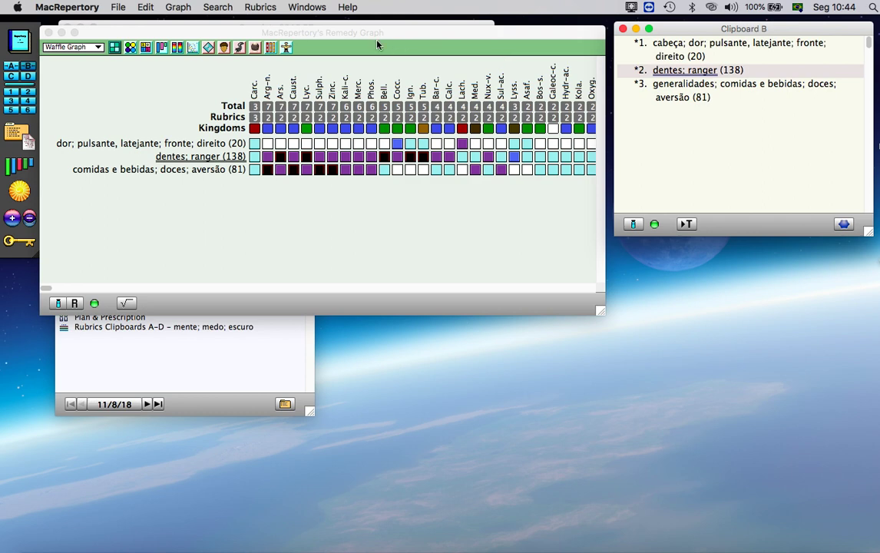
{"action": "left_click", "coordinate": [11, 64]}
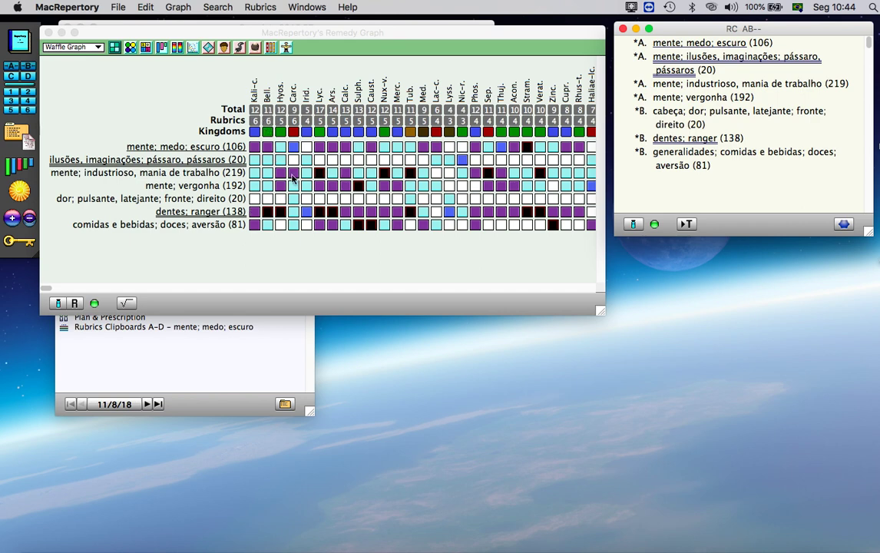
Step: Remove the underlines from all underlined rubrics in Clipboards A and B and graph both clipboards combined
{"action": "left_click", "coordinate": [12, 71]}
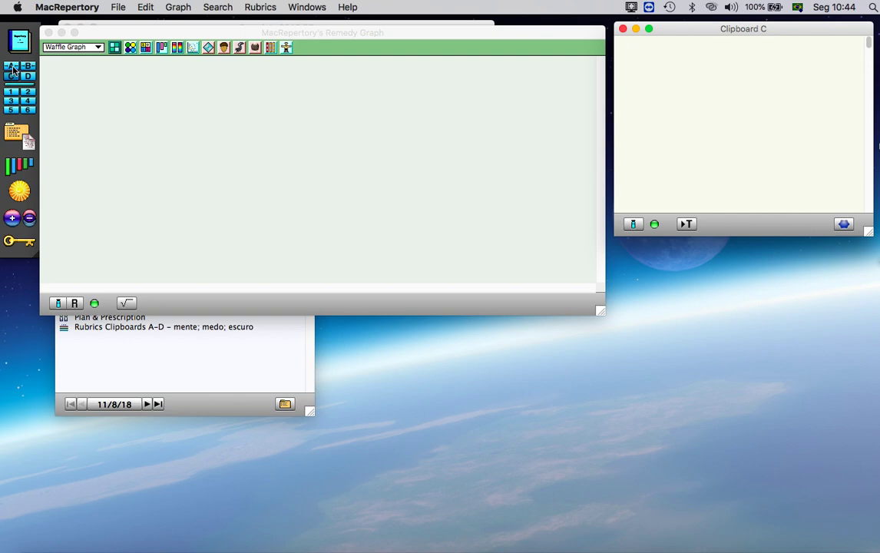
{"action": "left_click", "coordinate": [11, 66]}
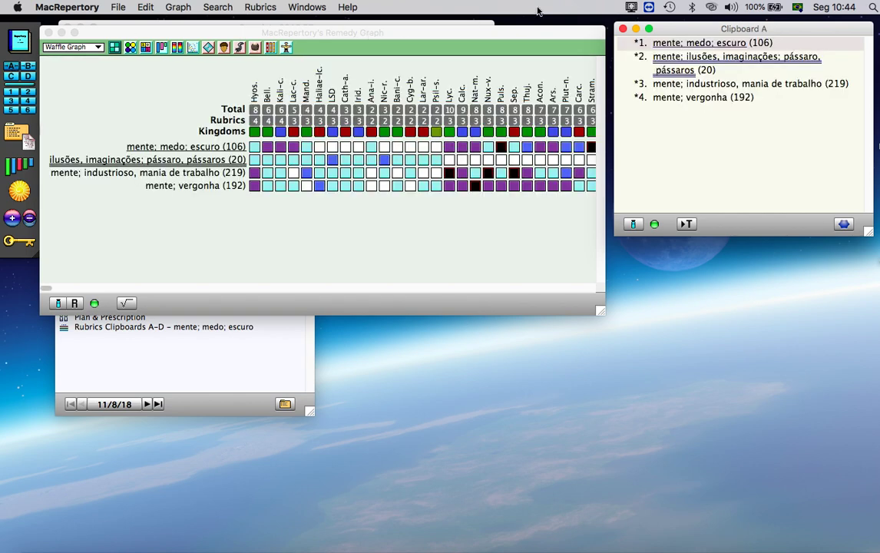
{"action": "left_click", "coordinate": [695, 48]}
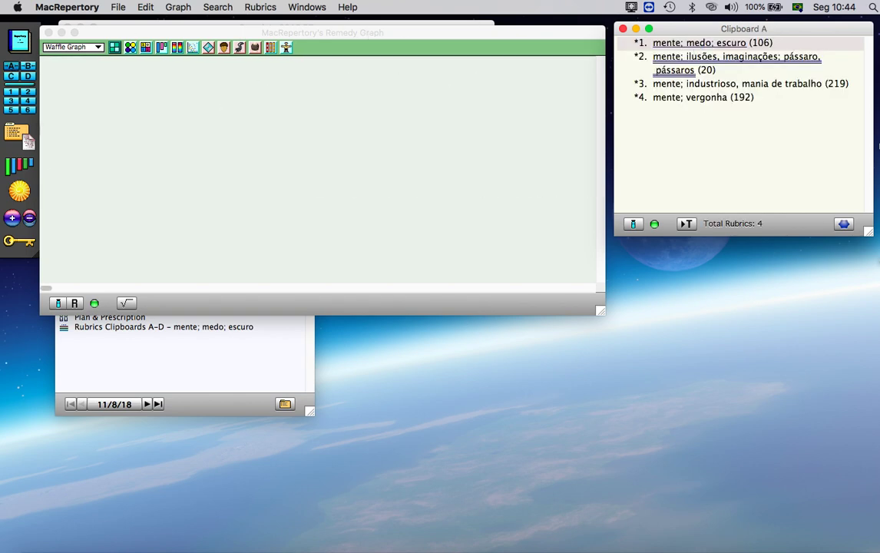
{"action": "left_click", "coordinate": [695, 68]}
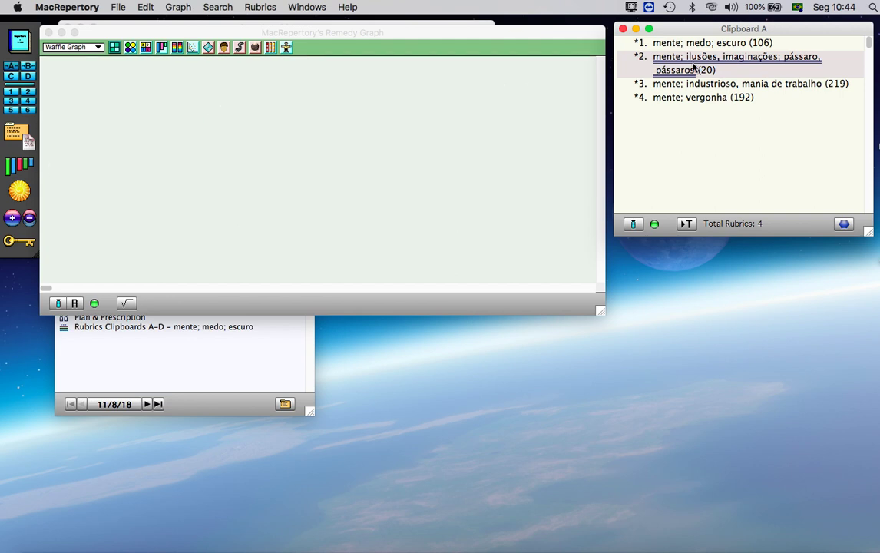
{"action": "left_click", "coordinate": [28, 65]}
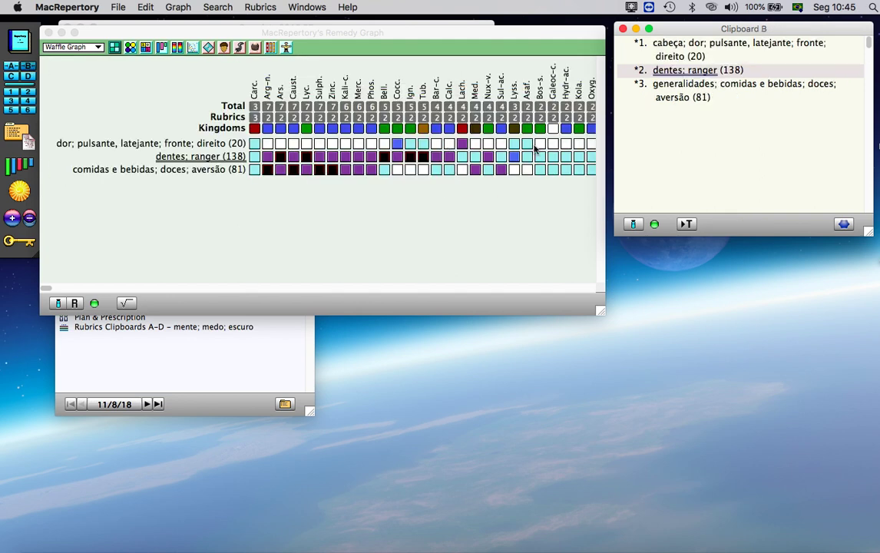
{"action": "left_click", "coordinate": [689, 72]}
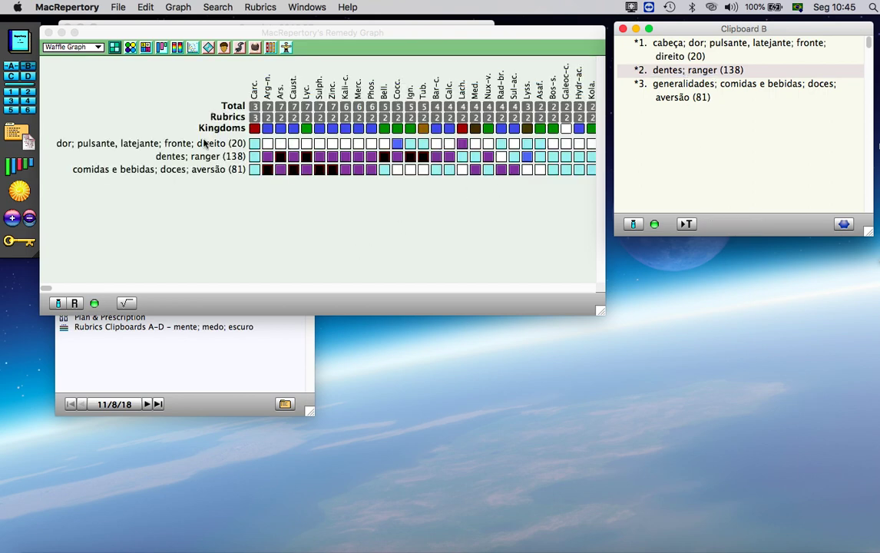
{"action": "left_click", "coordinate": [13, 66]}
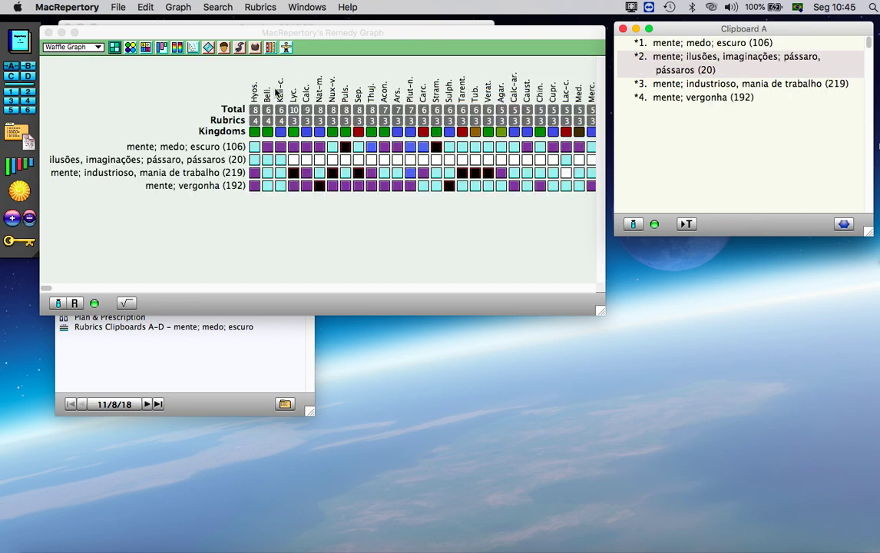
{"action": "left_click", "coordinate": [26, 68], "text": "shift"}
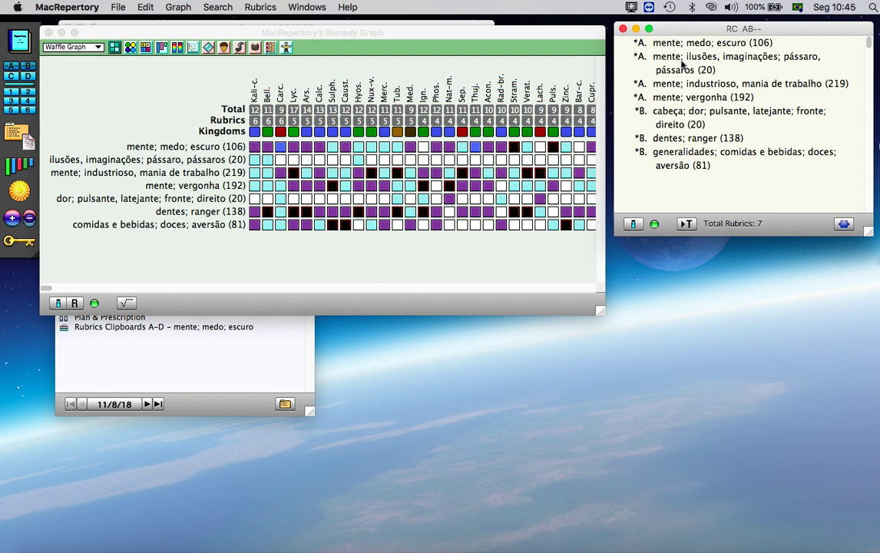
Step: Add the rubric mente; ilusões, imaginações; pássaro, pássaros to the Elimination list and open that list
{"action": "double_click", "coordinate": [681, 65]}
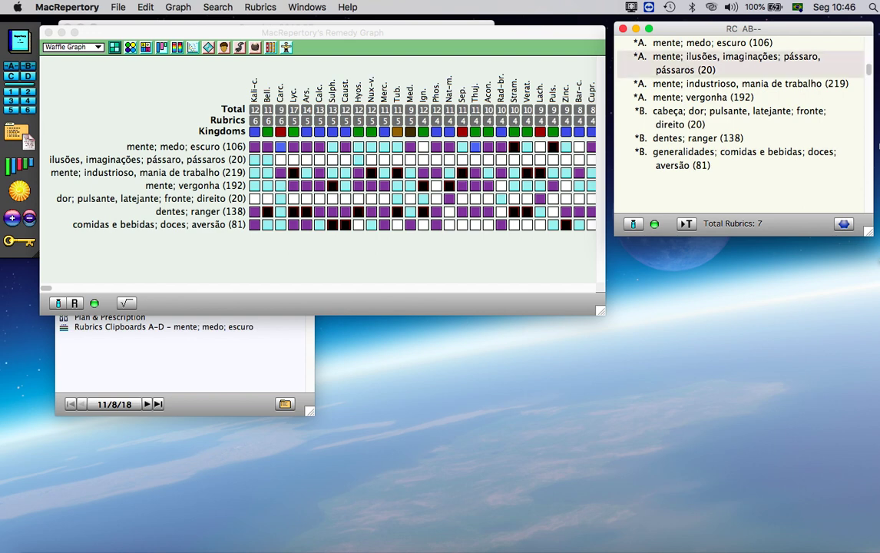
{"action": "double_click", "coordinate": [681, 64]}
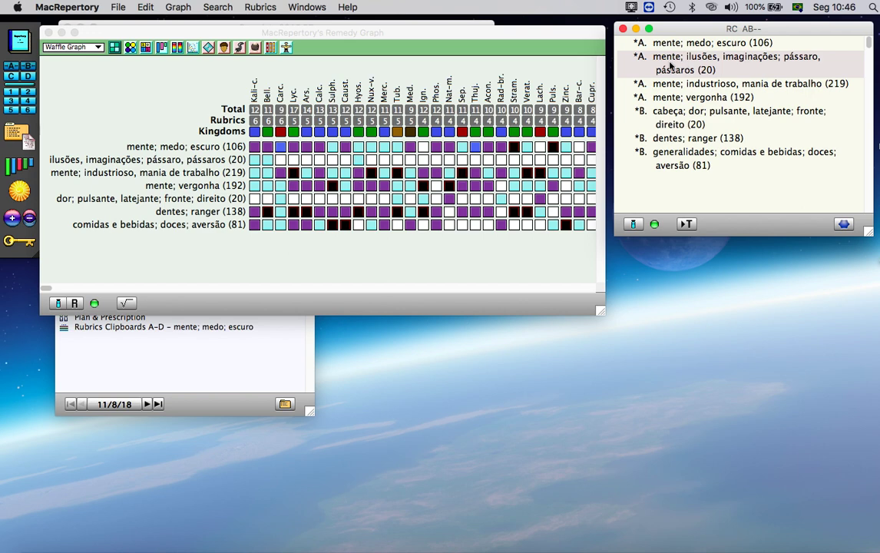
{"action": "left_click_drag", "start_coordinate": [668, 67], "coordinate": [12, 221]}
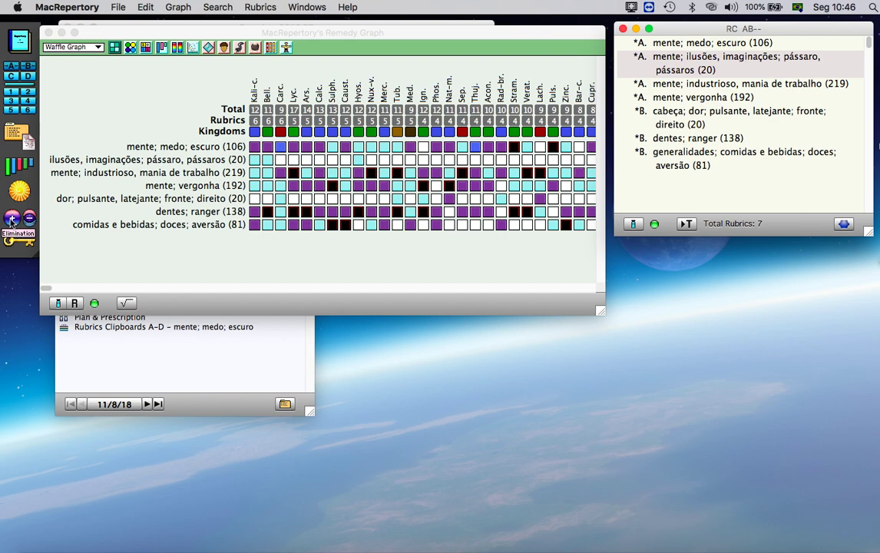
{"action": "left_click", "coordinate": [12, 219]}
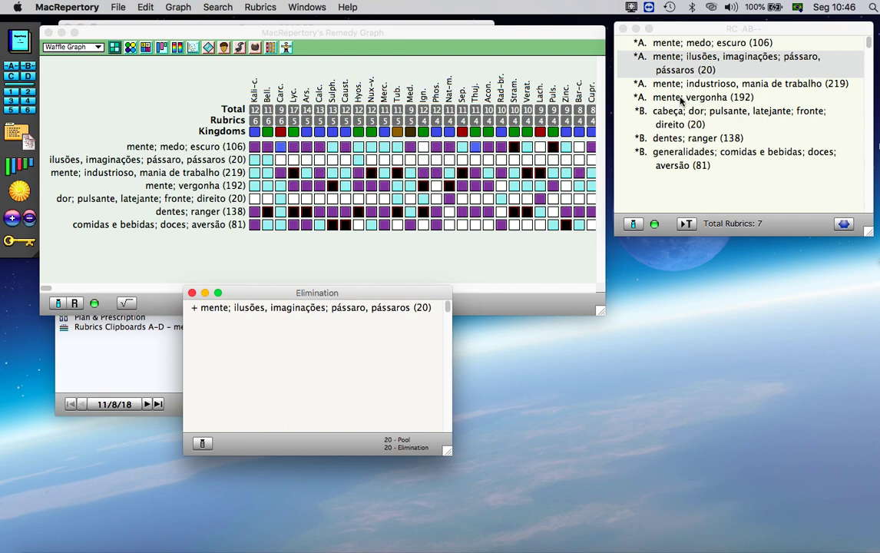
Step: Add the rubric mente; medo; escuro to the Elimination list and delete it from there again
{"action": "left_click", "coordinate": [681, 48]}
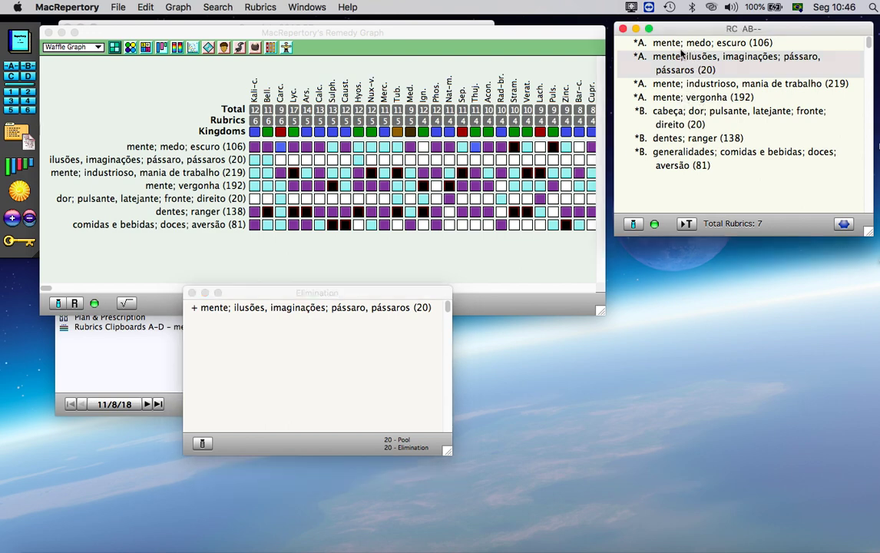
{"action": "left_click_drag", "start_coordinate": [683, 44], "coordinate": [264, 359]}
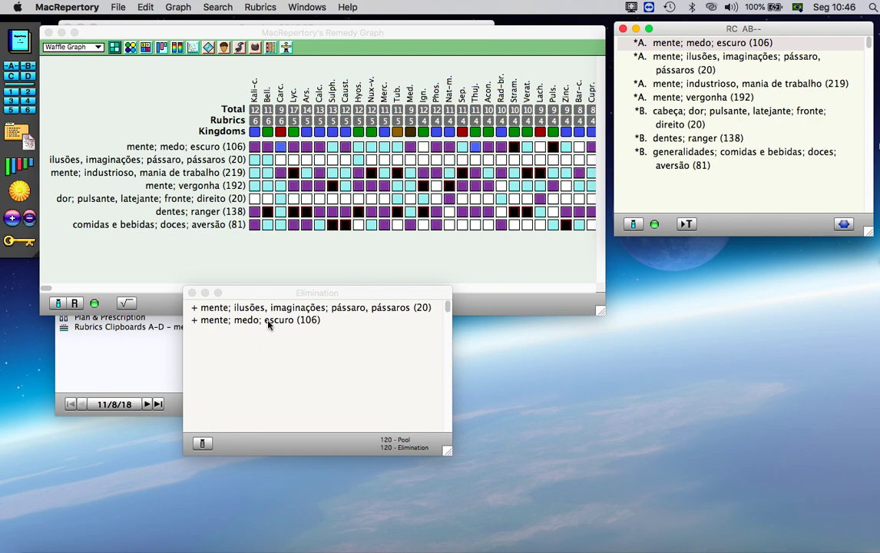
{"action": "left_click", "coordinate": [267, 321]}
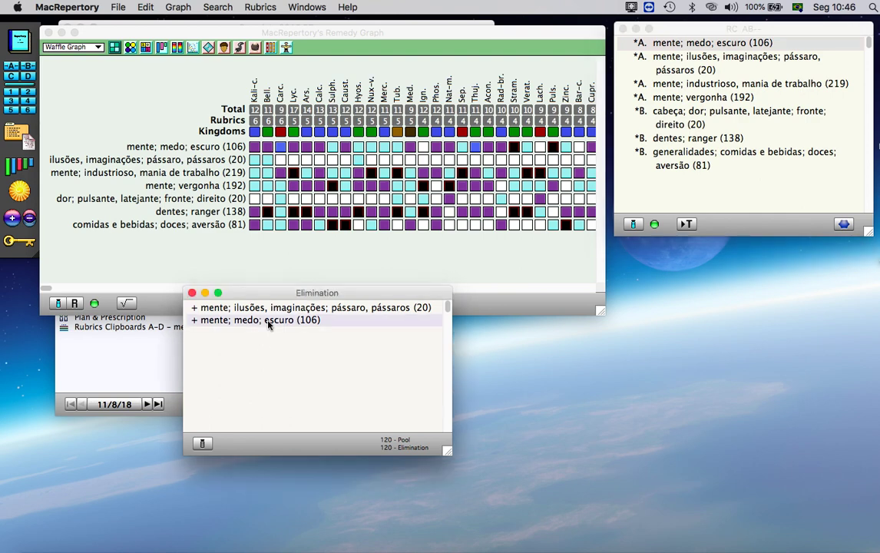
{"action": "key", "text": "Delete"}
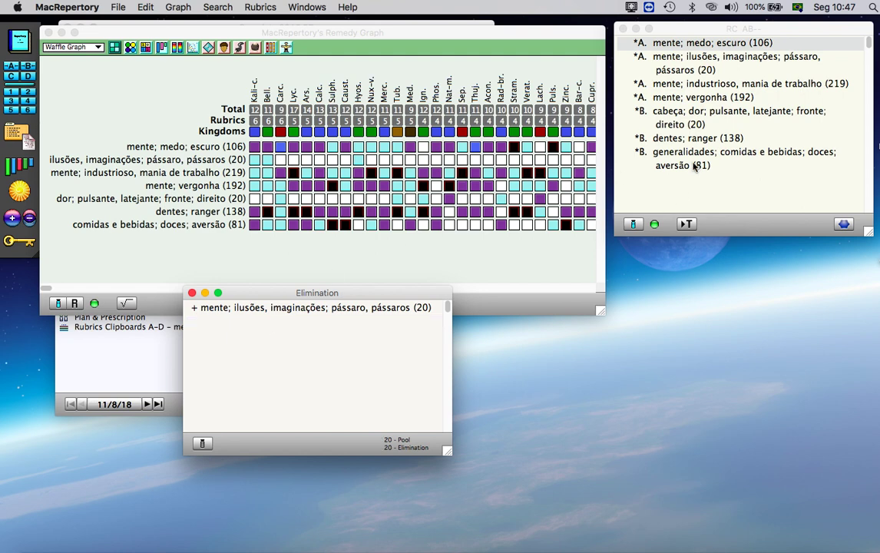
Step: Add the rubric cabeça; dor; pulsante, latejante; fronte; direito to the Elimination list, view its remedies, and return to the rubric view
{"action": "left_click", "coordinate": [696, 115]}
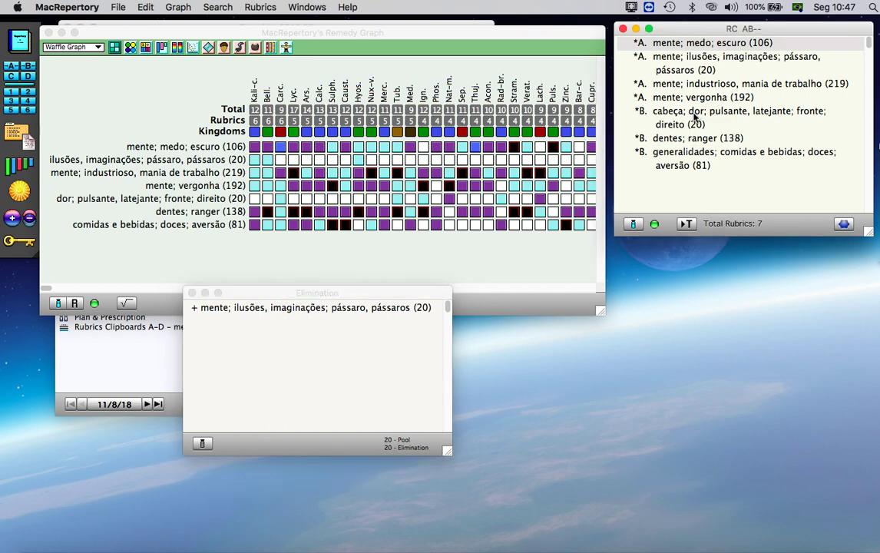
{"action": "left_click_drag", "start_coordinate": [694, 117], "coordinate": [274, 355]}
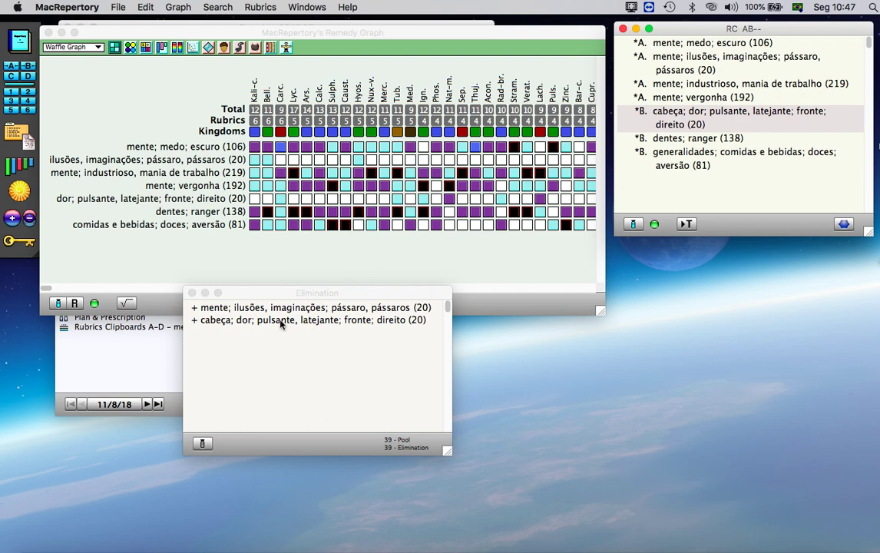
{"action": "left_click", "coordinate": [202, 443]}
{"action": "left_click", "coordinate": [202, 443]}
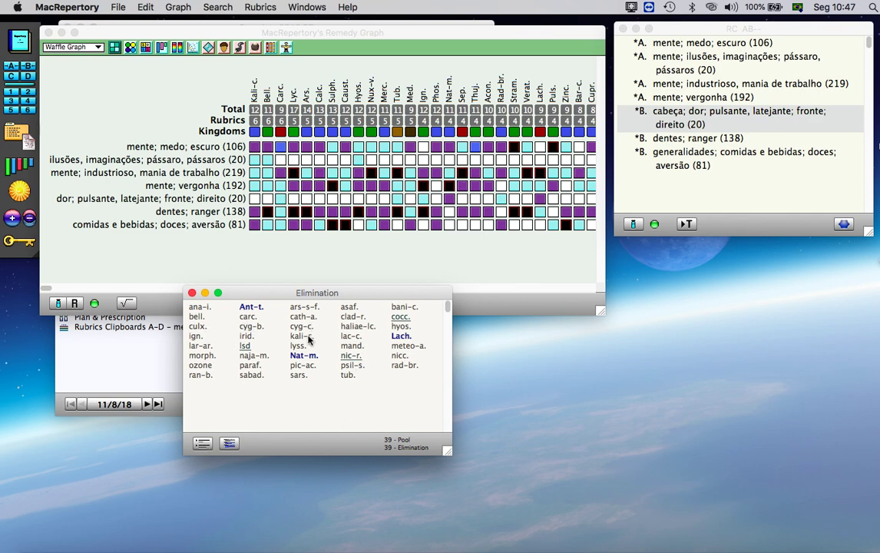
{"action": "left_click", "coordinate": [203, 444]}
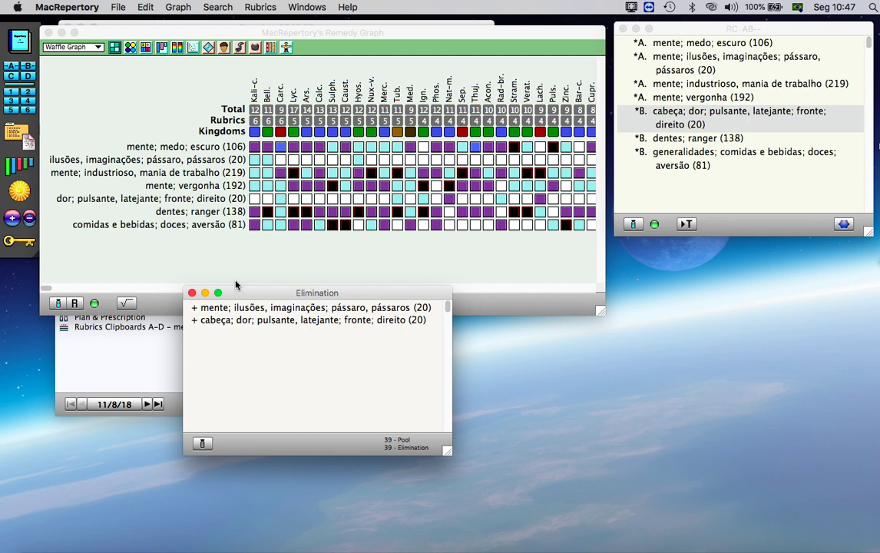
Step: Limit the remedy graph to the Elimination remedies, widen its window to examine all of them, and narrow it again
{"action": "left_click", "coordinate": [194, 252]}
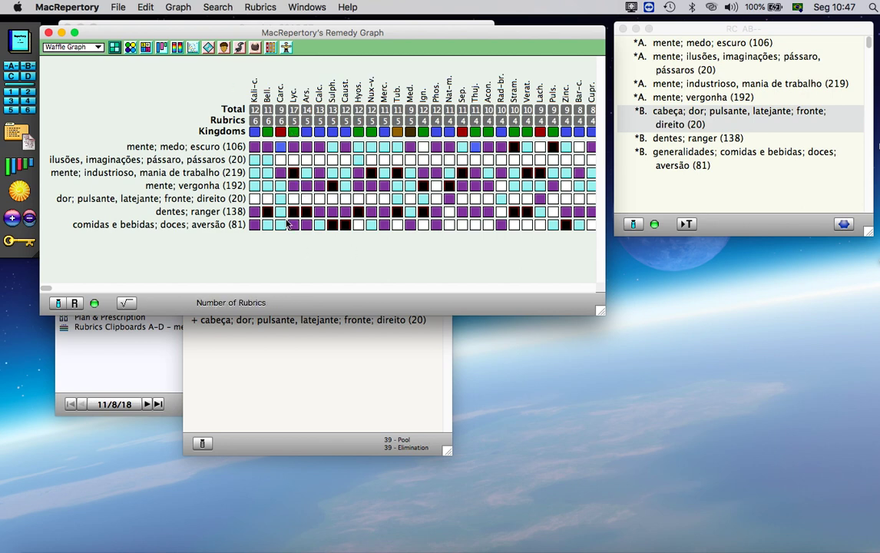
{"action": "left_click", "coordinate": [57, 303]}
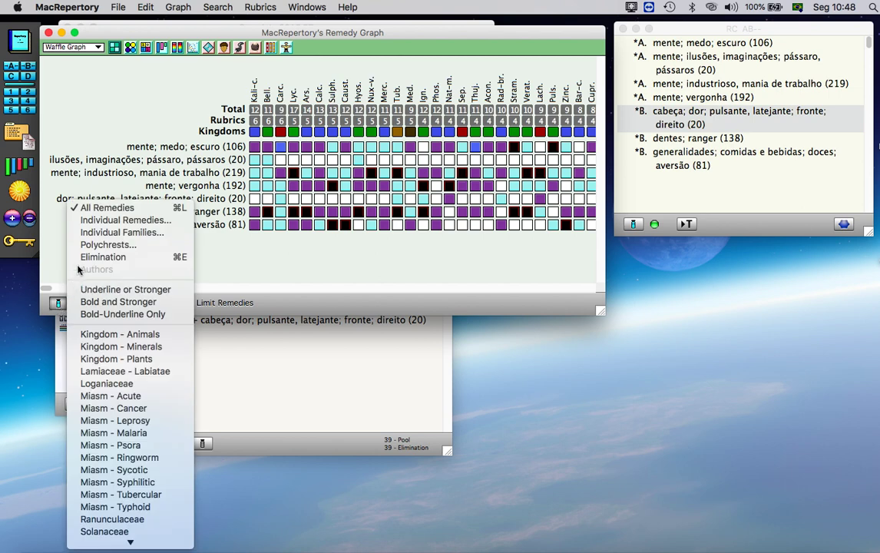
{"action": "left_click", "coordinate": [152, 260]}
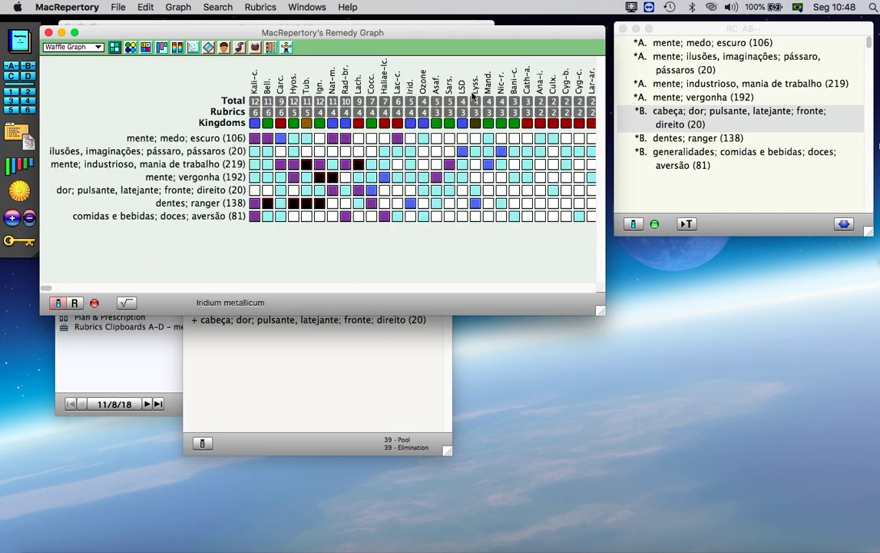
{"action": "left_click_drag", "start_coordinate": [599, 310], "coordinate": [764, 323]}
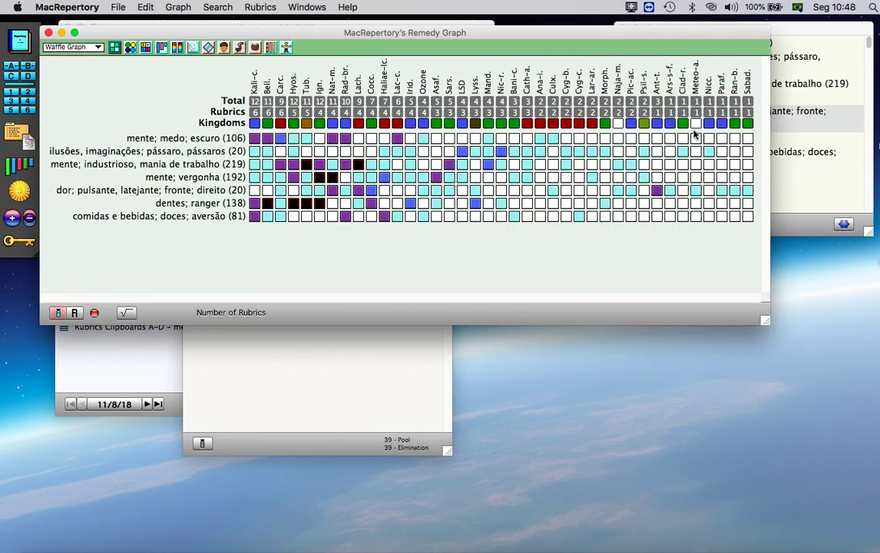
{"action": "left_click_drag", "start_coordinate": [764, 323], "coordinate": [568, 301]}
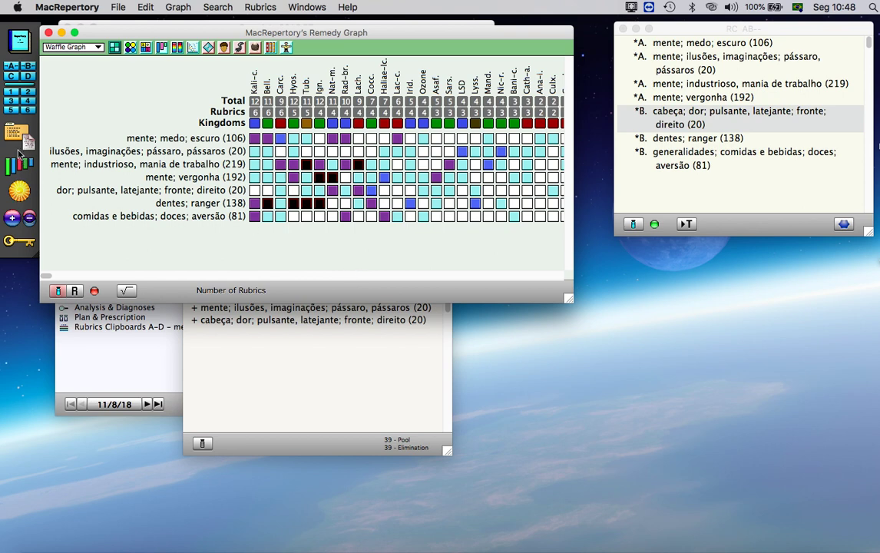
Step: Remove the rubric cabeça; dor; pulsante, latejante; fronte; direito from the Elimination list and review the graph limited by the remaining rubric
{"action": "left_click", "coordinate": [20, 194]}
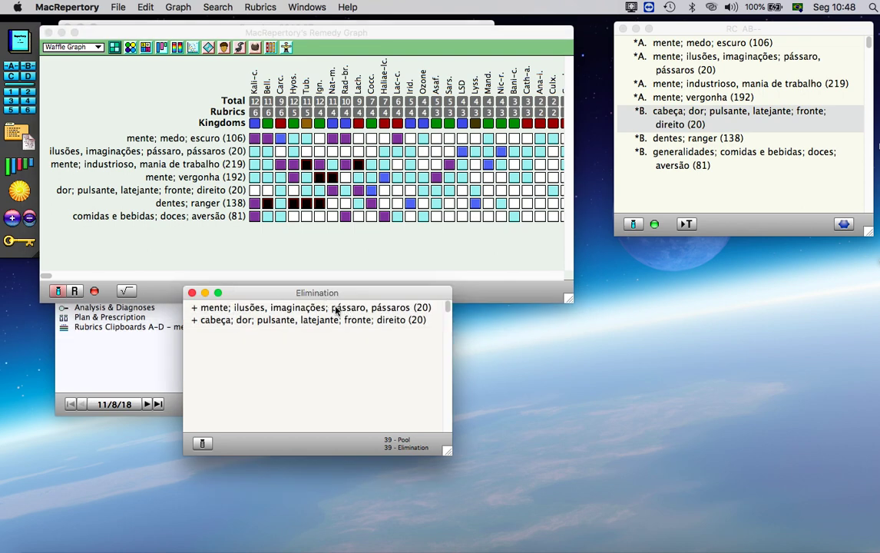
{"action": "left_click", "coordinate": [291, 322]}
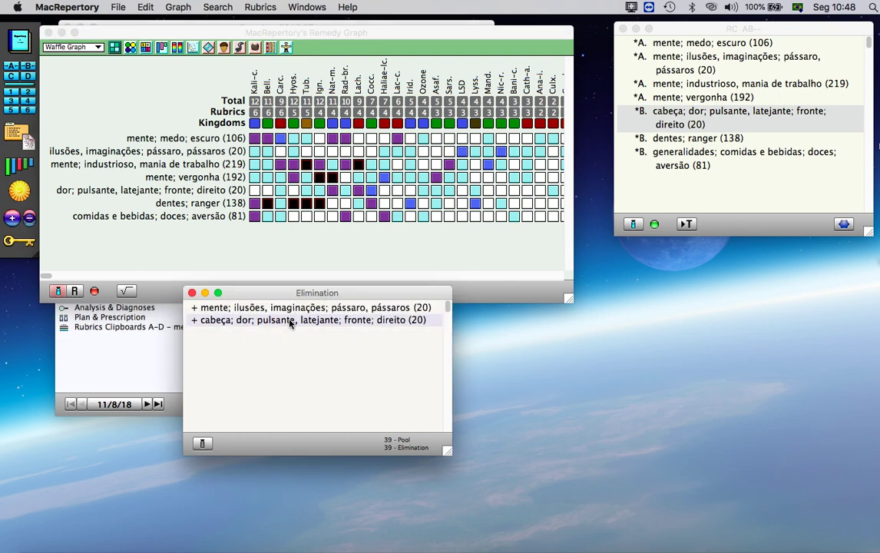
{"action": "key", "text": "BackSpace"}
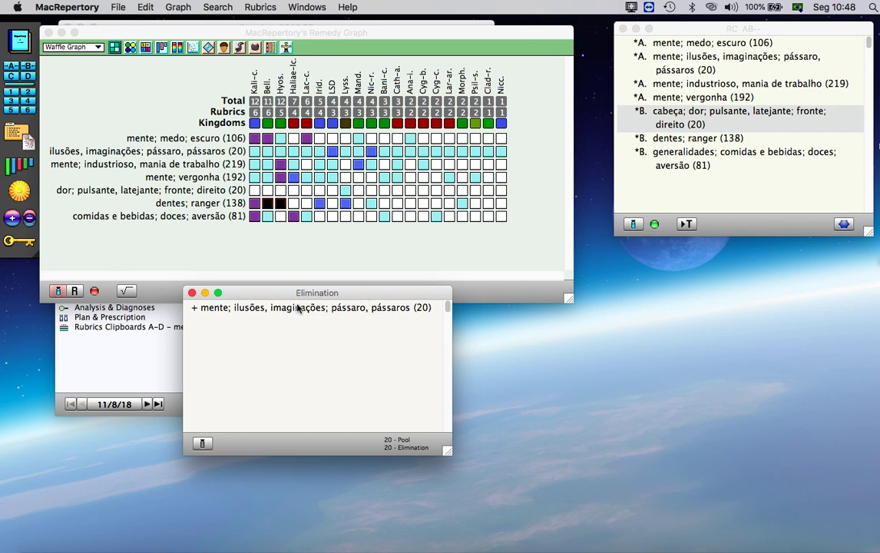
{"action": "left_click", "coordinate": [484, 265]}
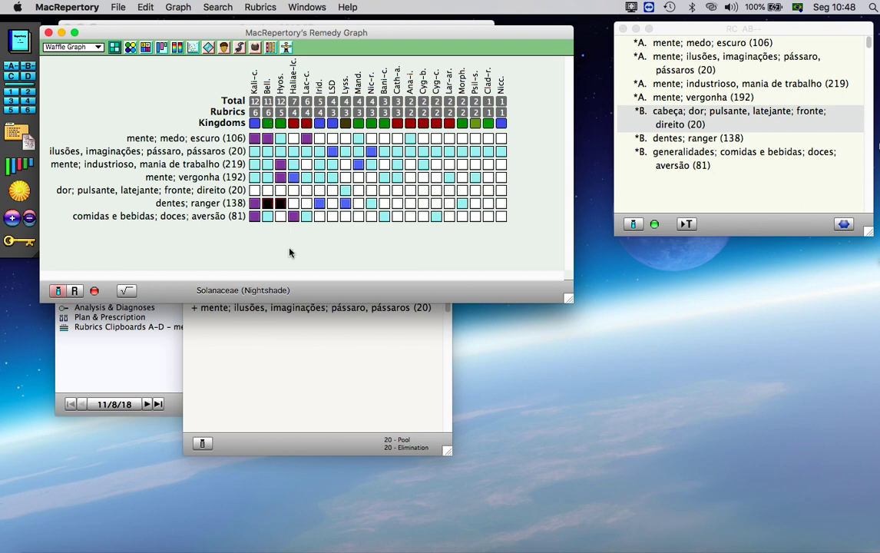
{"action": "left_click", "coordinate": [322, 370]}
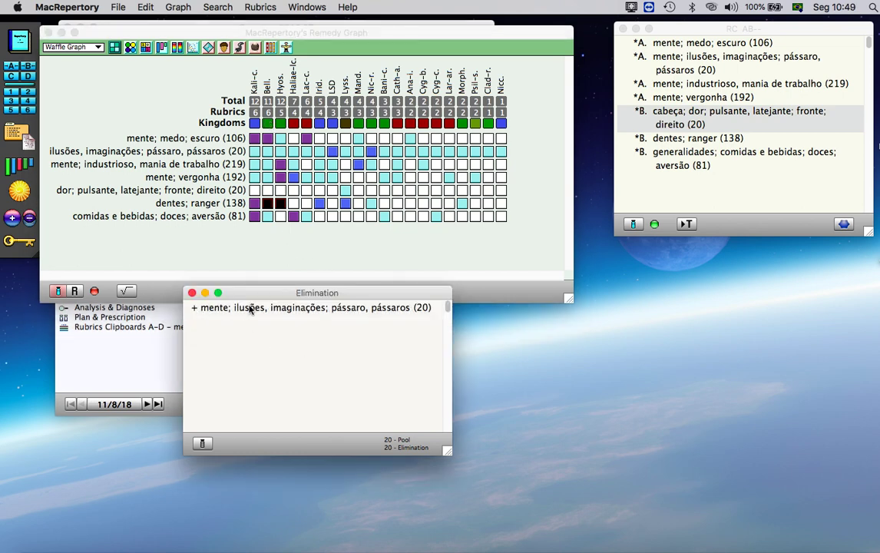
Step: Add cabeça; dor; pulsante, latejante; fronte; direito to the Elimination list again and change mente; ilusões, imaginações; pássaro, pássaros from an adding to a restricting rubric
{"action": "left_click", "coordinate": [688, 125]}
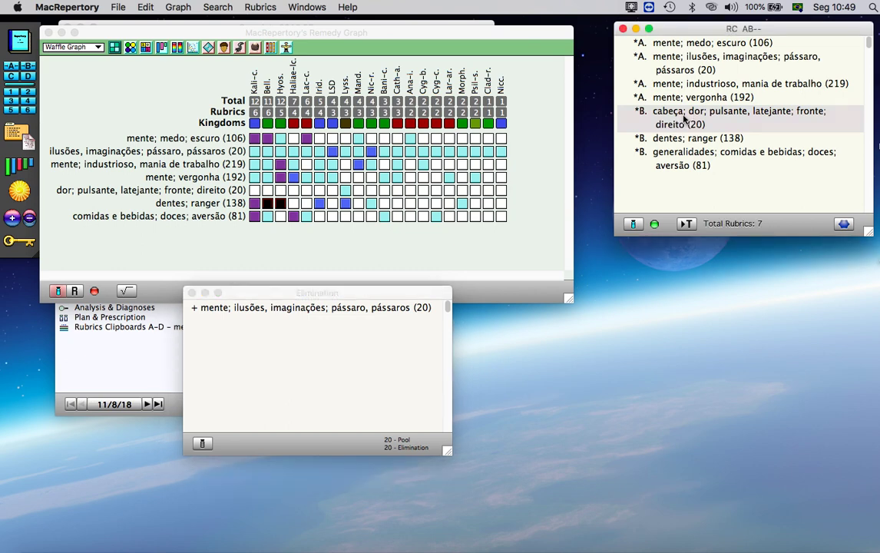
{"action": "left_click_drag", "start_coordinate": [665, 129], "coordinate": [246, 352]}
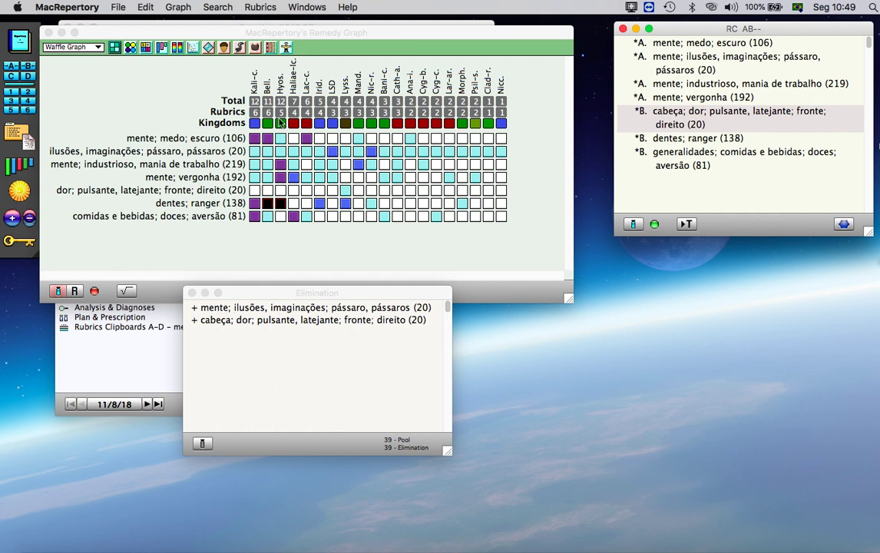
{"action": "left_click", "coordinate": [215, 311]}
{"action": "left_click_drag", "start_coordinate": [216, 311], "coordinate": [25, 197]}
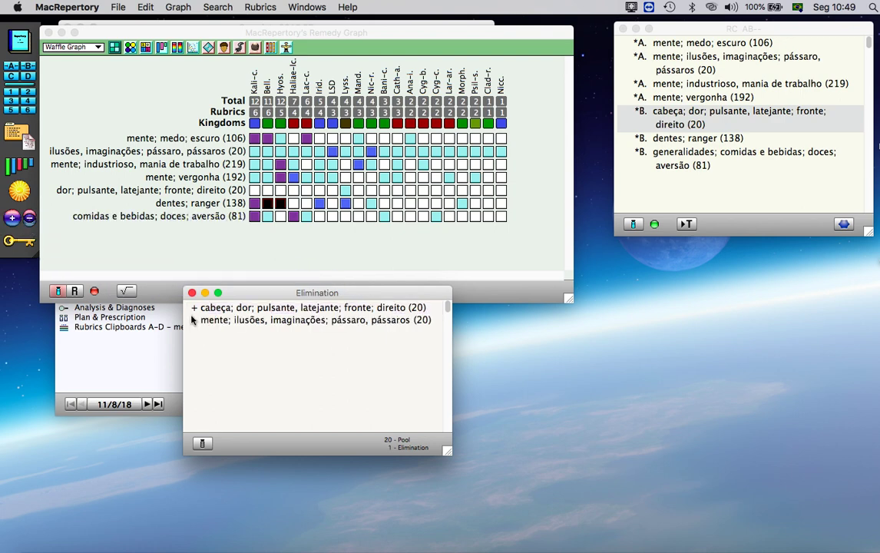
Step: Make cabeça; dor; pulsante, latejante; fronte; direito a restricting rubric in the Elimination list and reapply the Elimination limit to the remedy graph
{"action": "left_click_drag", "start_coordinate": [218, 312], "coordinate": [27, 198]}
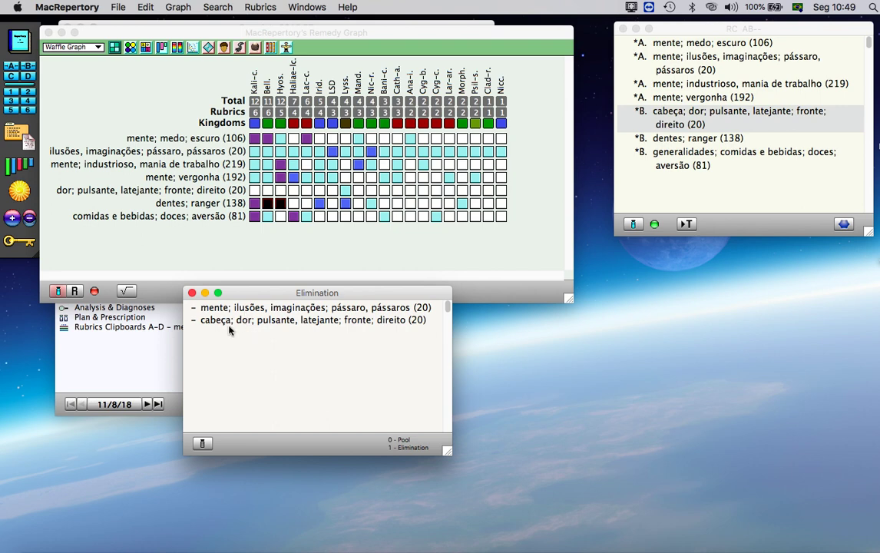
{"action": "left_click", "coordinate": [185, 244]}
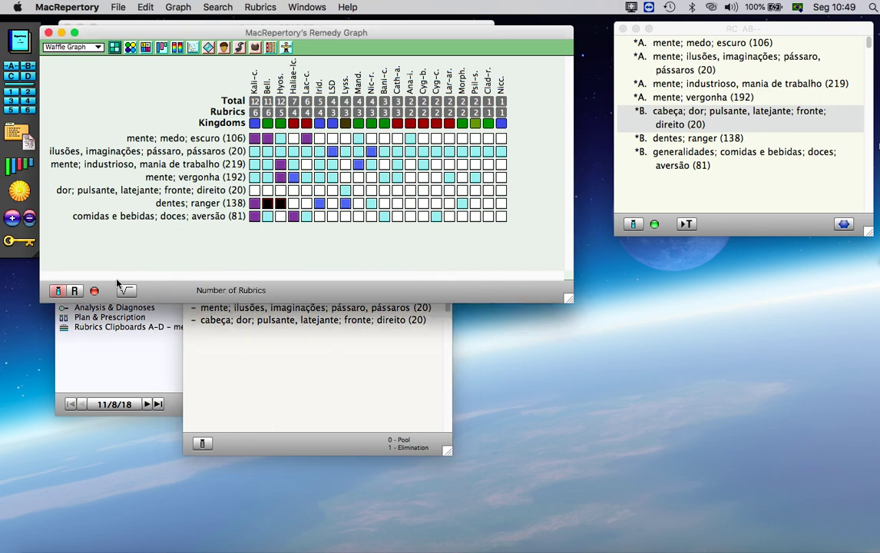
{"action": "left_click", "coordinate": [94, 290]}
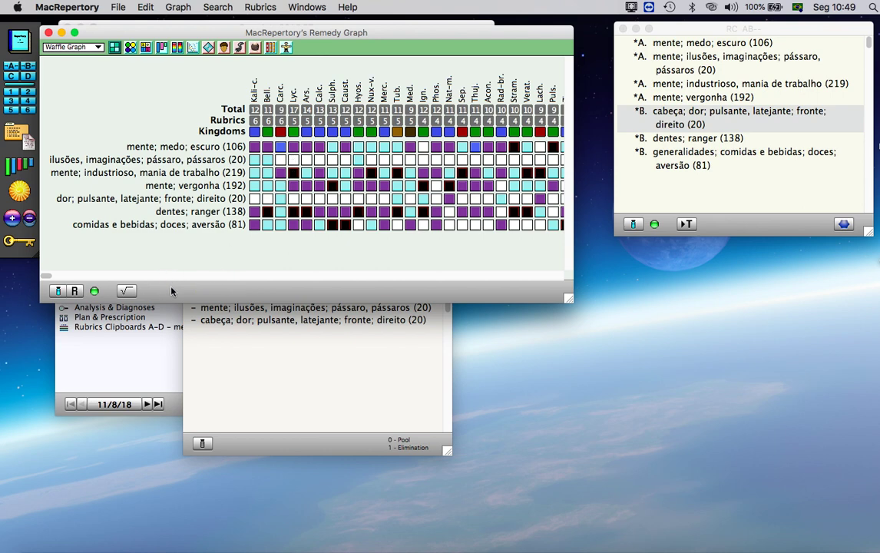
{"action": "left_click", "coordinate": [59, 293]}
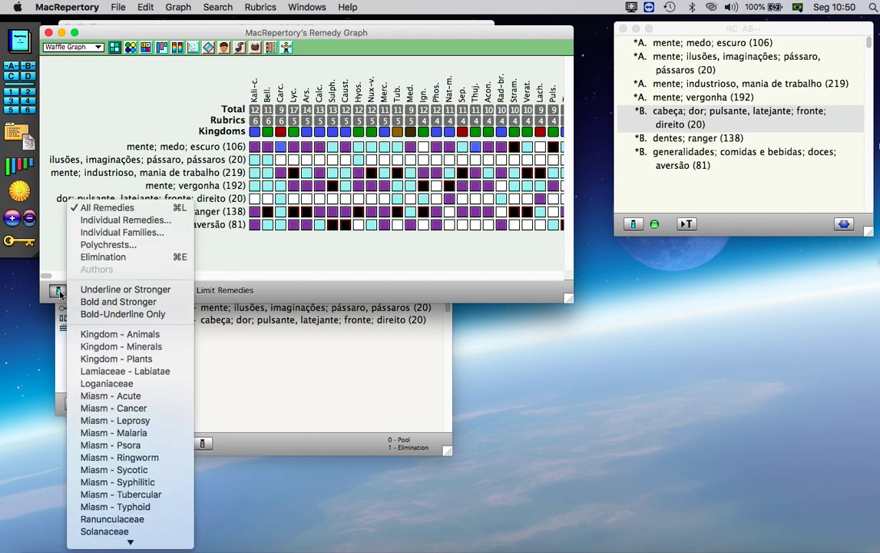
{"action": "left_click", "coordinate": [100, 257]}
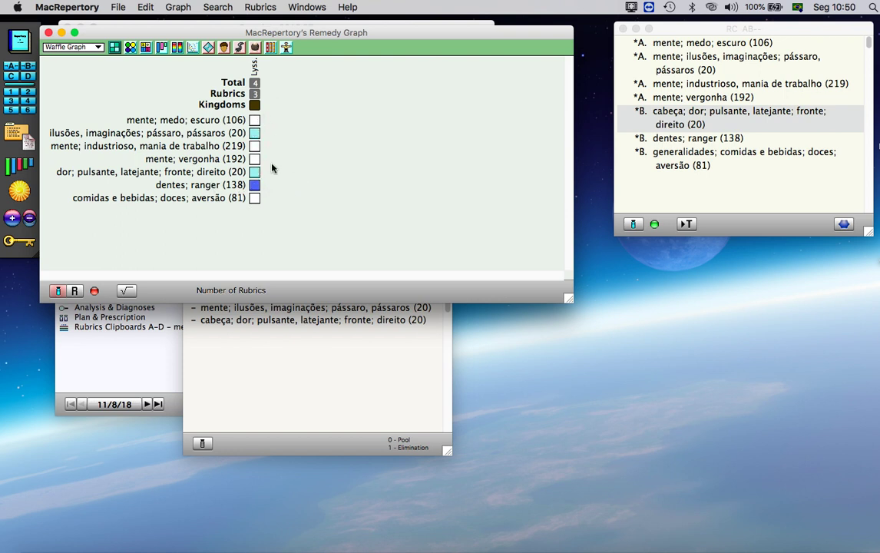
Step: Change both rubrics in the Elimination list, mente; ilusões and cabeça; dor, from restricting back to adding
{"action": "left_click", "coordinate": [253, 323]}
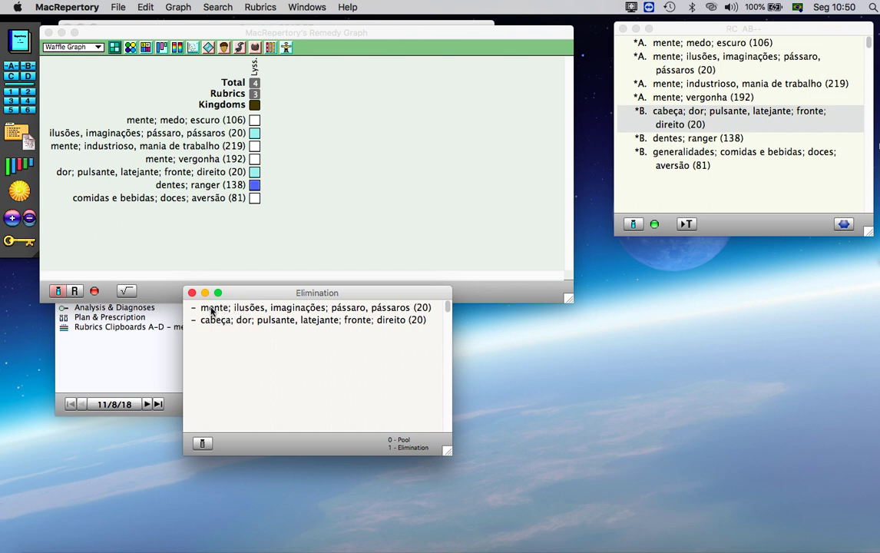
{"action": "left_click", "coordinate": [209, 311]}
{"action": "mouse_move", "coordinate": [209, 311]}
{"action": "left_mouse_down"}
{"action": "mouse_move", "coordinate": [68, 283]}
{"action": "mouse_move", "coordinate": [19, 213]}
{"action": "mouse_move", "coordinate": [14, 220]}
{"action": "left_mouse_up"}
{"action": "left_click", "coordinate": [234, 321]}
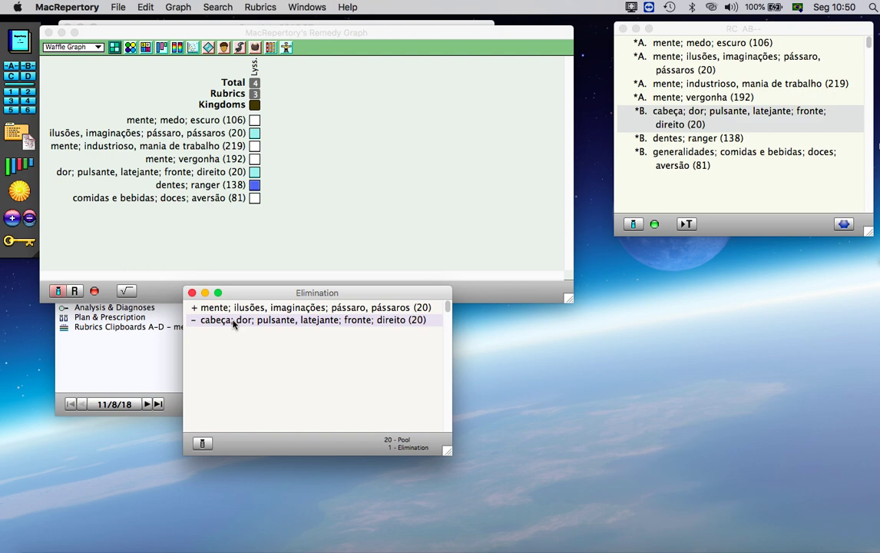
{"action": "double_click", "coordinate": [233, 321]}
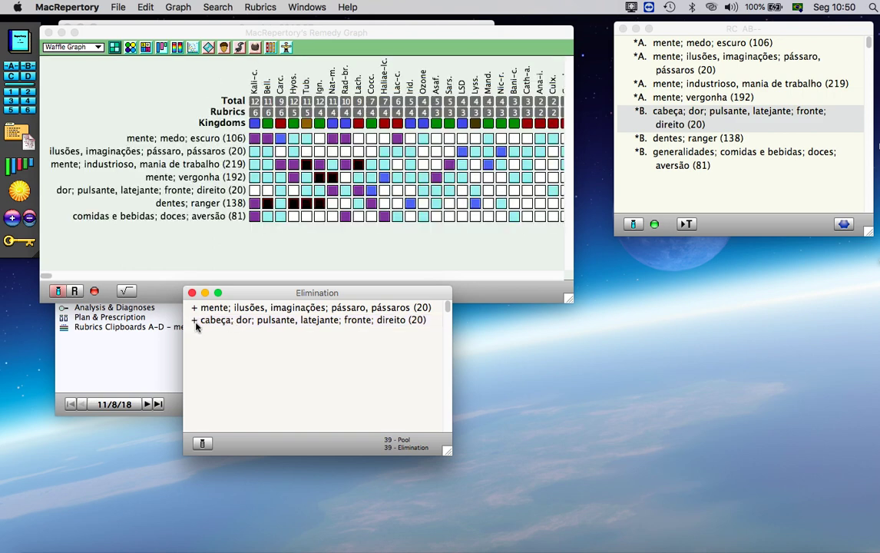
Step: Clear and reapply the Elimination limit on the remedy graph, widen its window to show all remedies, and compare them with the Elimination list
{"action": "left_click", "coordinate": [93, 291]}
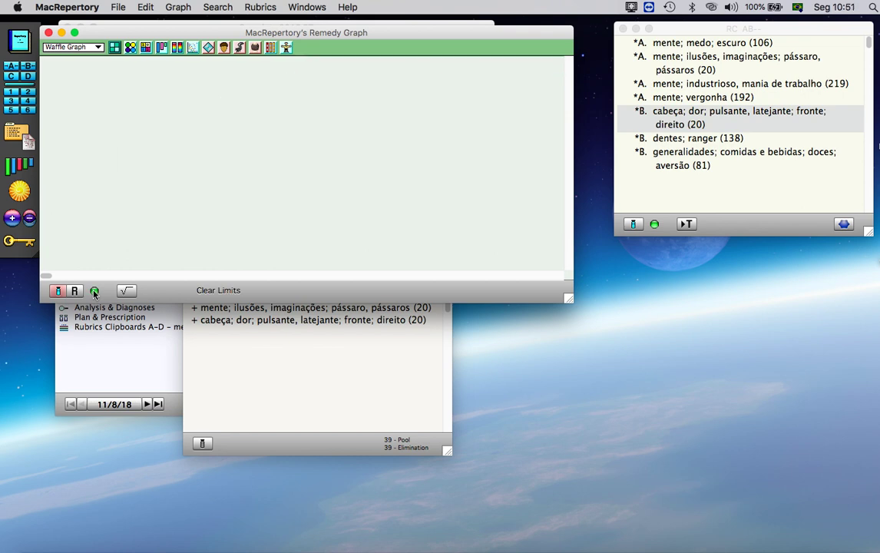
{"action": "left_click", "coordinate": [69, 292]}
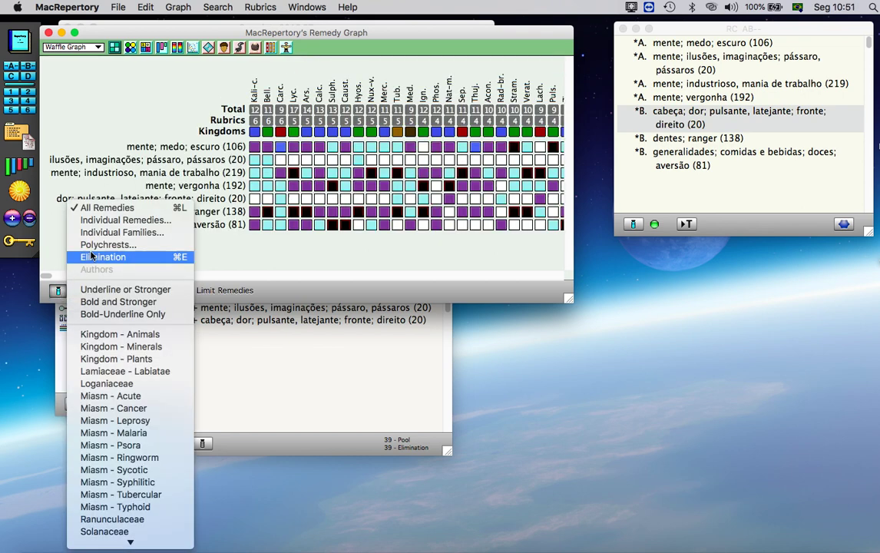
{"action": "left_click", "coordinate": [103, 256]}
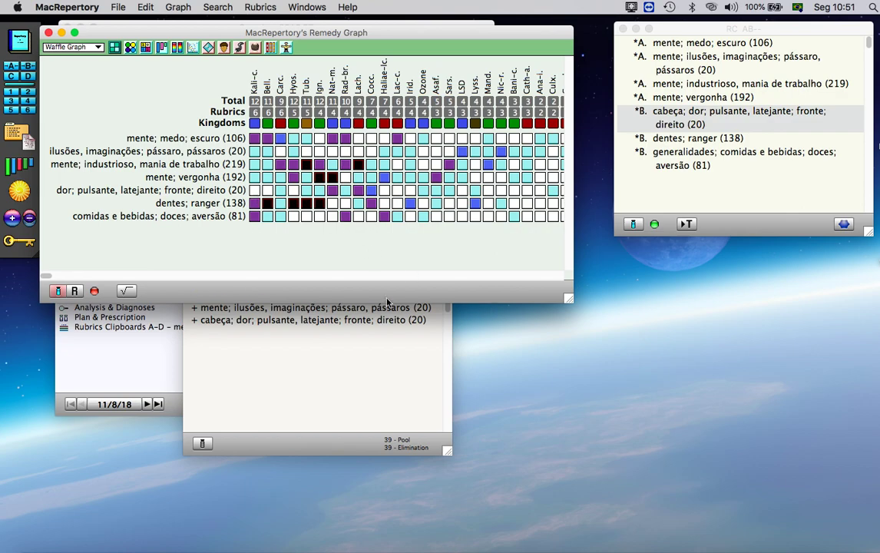
{"action": "left_click_drag", "start_coordinate": [568, 297], "coordinate": [846, 293]}
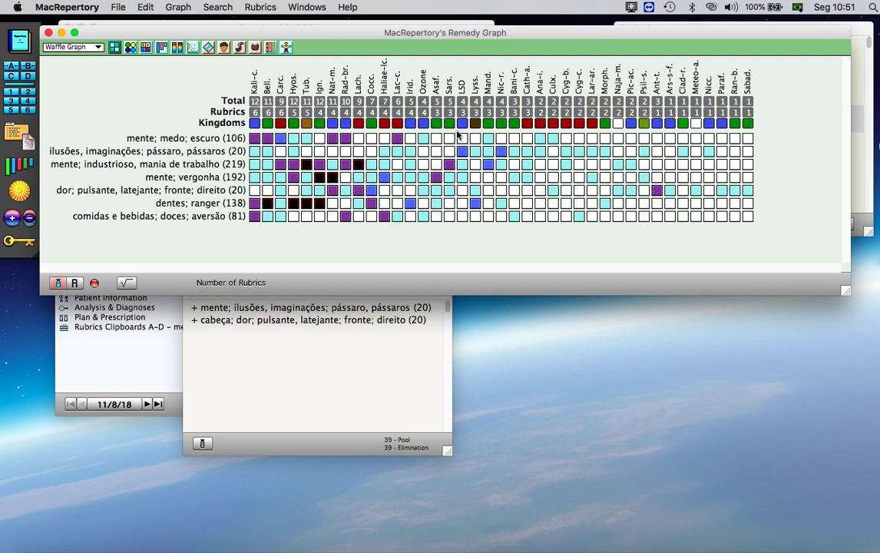
{"action": "left_click", "coordinate": [227, 327]}
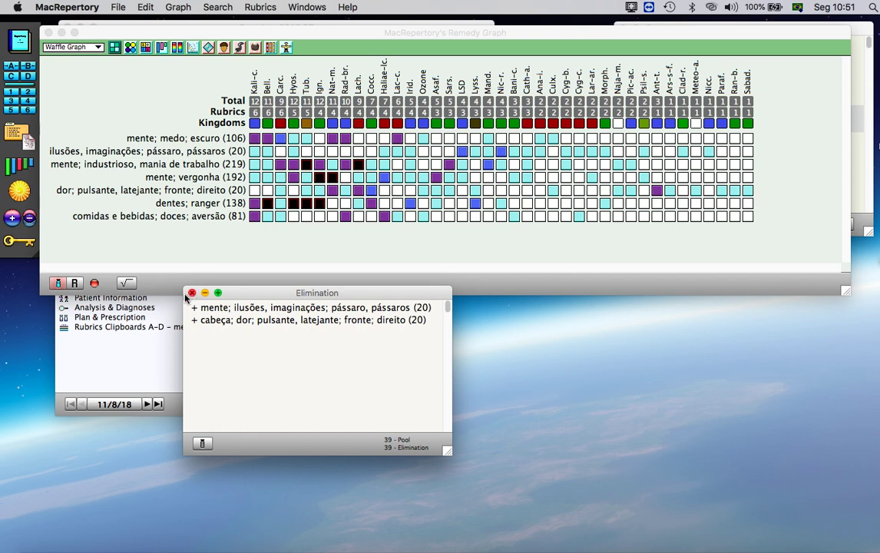
{"action": "left_click", "coordinate": [349, 242]}
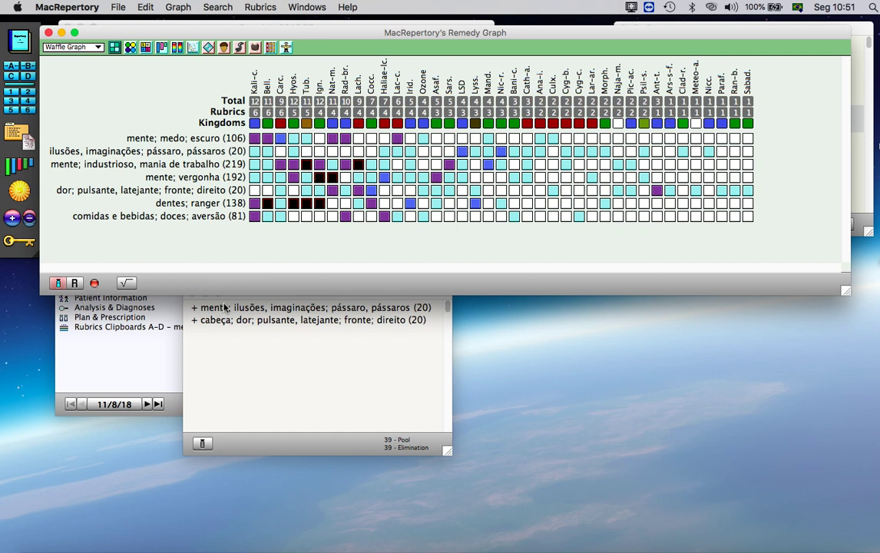
Step: Clear the remedy graph's limits and view the available analysis strategies, keeping Number of Rubrics
{"action": "left_click", "coordinate": [94, 284]}
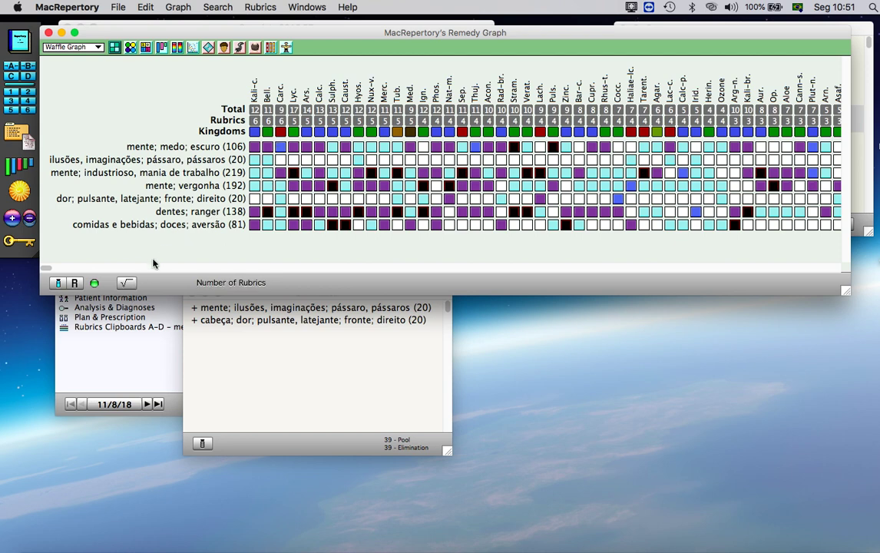
{"action": "left_click", "coordinate": [128, 283]}
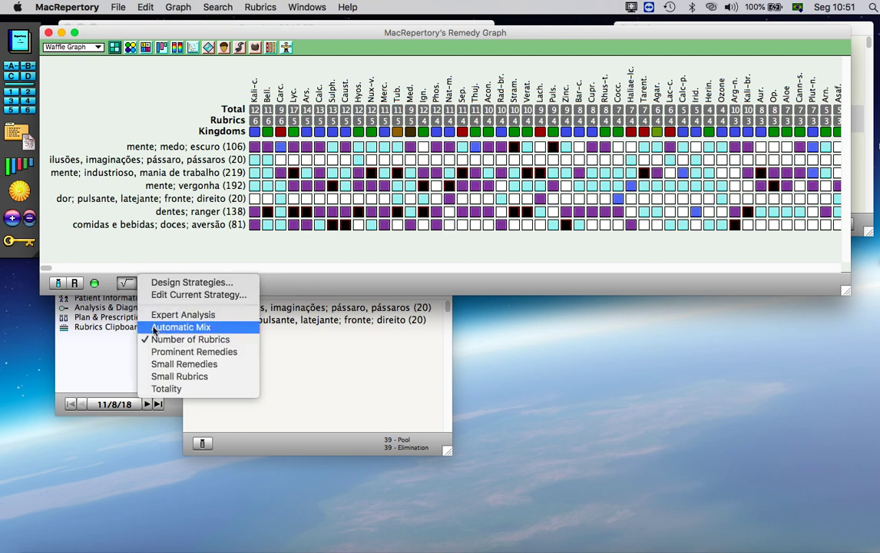
{"action": "left_click", "coordinate": [122, 255]}
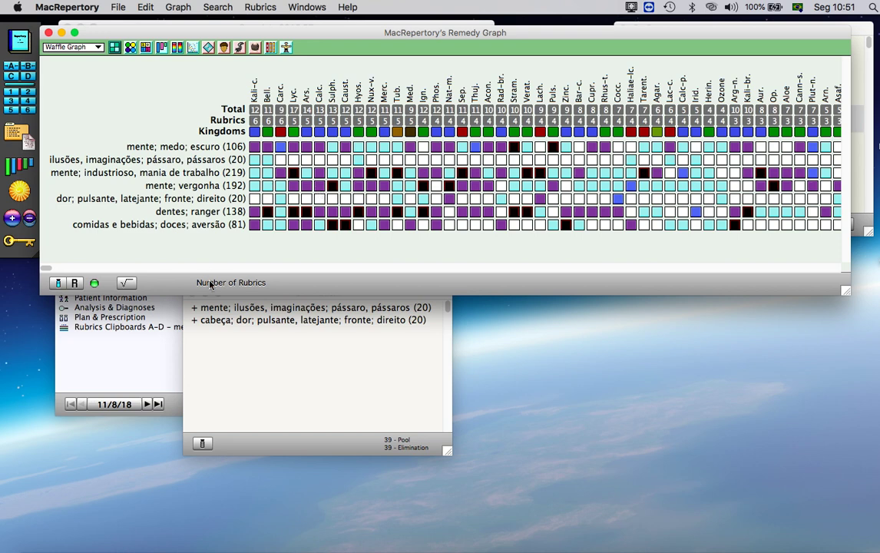
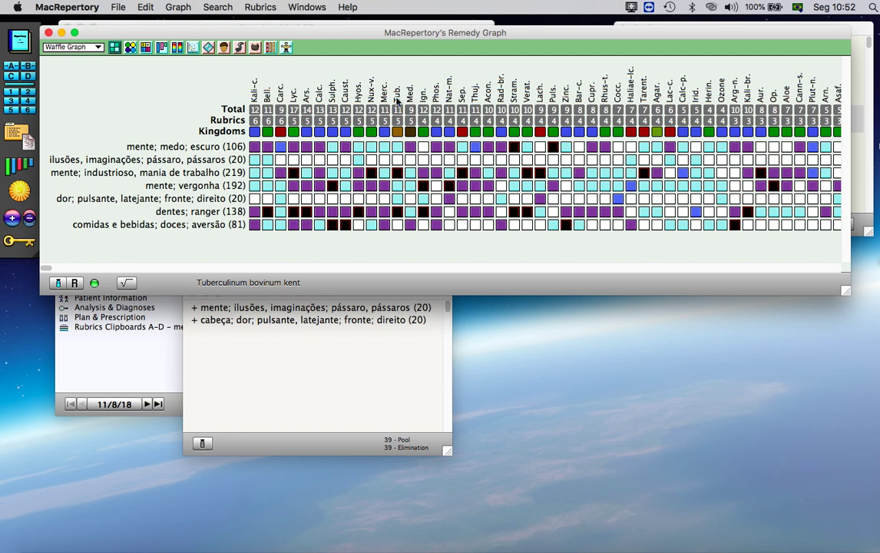
Step: View the remedy Tub. from the graph in ReferenceWorks, look through its list of Materia Medica books, and close that window
{"action": "right_click", "coordinate": [396, 100]}
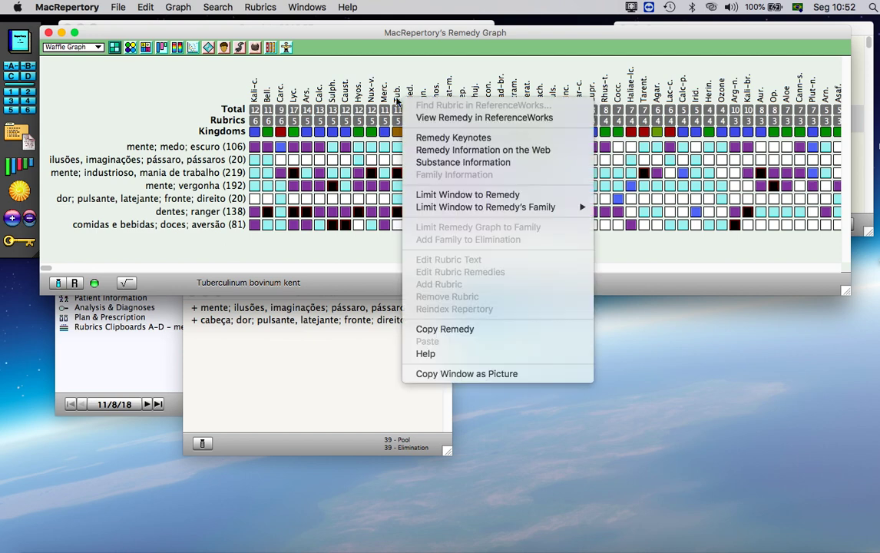
{"action": "left_click", "coordinate": [436, 119]}
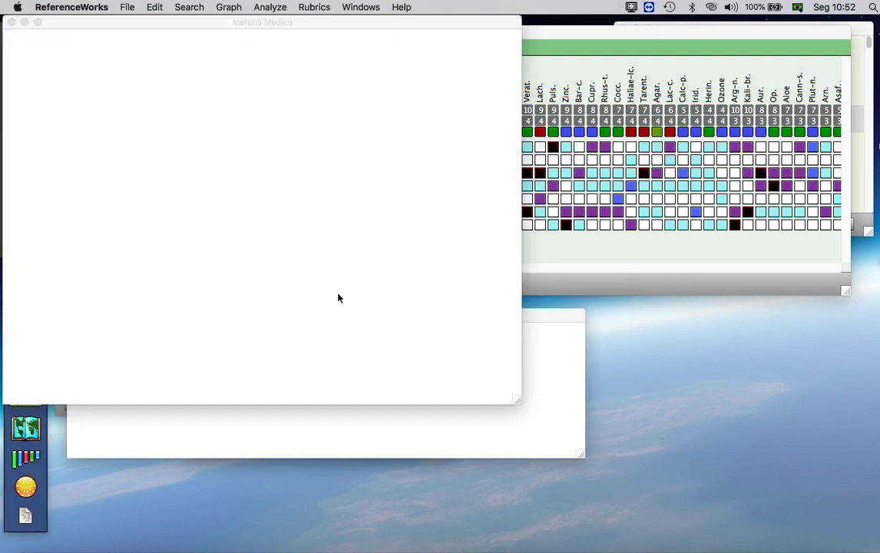
{"action": "scroll", "coordinate": [59, 148], "scroll_direction": "down", "scroll_amount": 15}
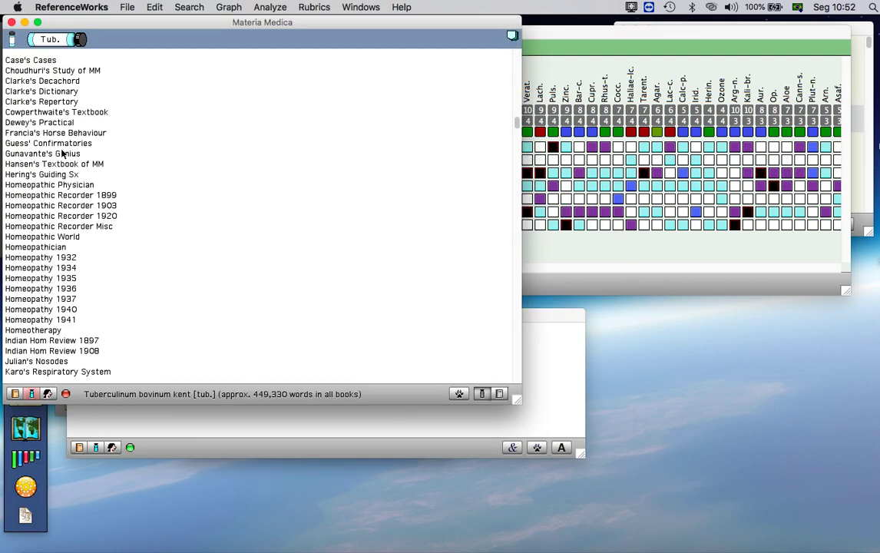
{"action": "scroll", "coordinate": [59, 146], "scroll_direction": "up", "scroll_amount": 15}
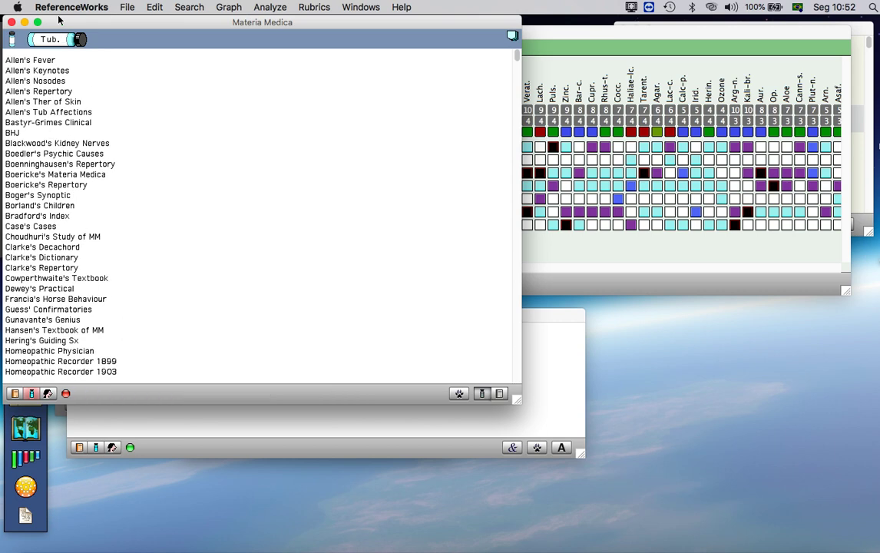
{"action": "scroll", "coordinate": [94, 194], "scroll_direction": "down", "scroll_amount": 15}
{"action": "scroll", "coordinate": [94, 194], "scroll_direction": "up", "scroll_amount": 15}
{"action": "left_click", "coordinate": [11, 23]}
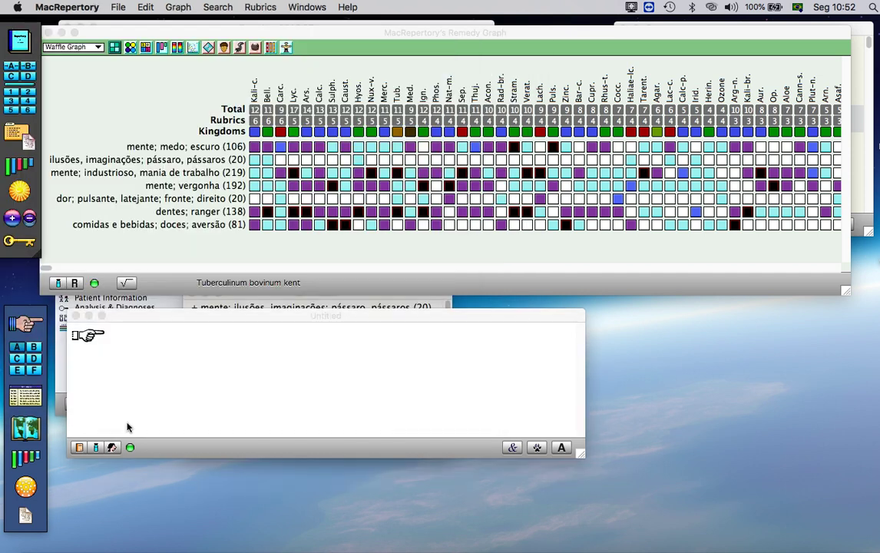
Step: Cancel the prompt to save the patient chart items and quit ReferenceWorks to return to MacRepertory
{"action": "key", "text": "super+q"}
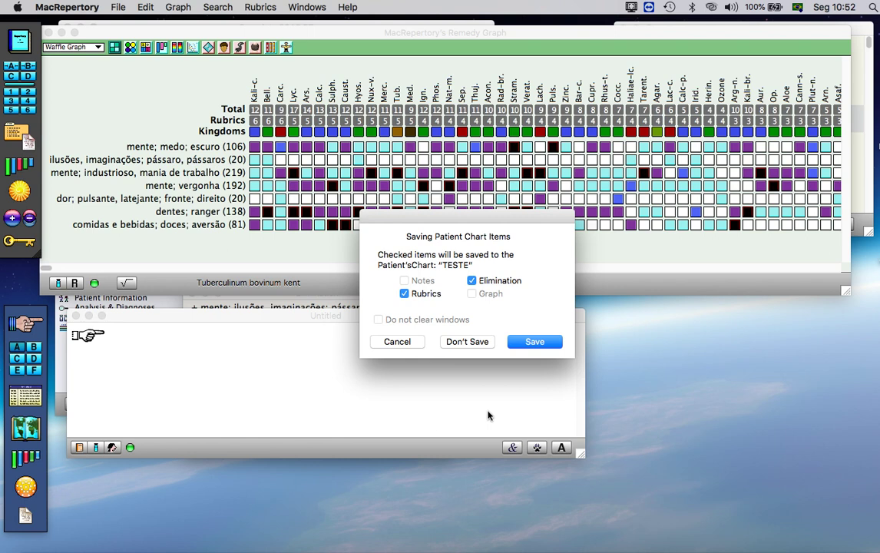
{"action": "left_click", "coordinate": [396, 342]}
{"action": "left_click", "coordinate": [228, 365]}
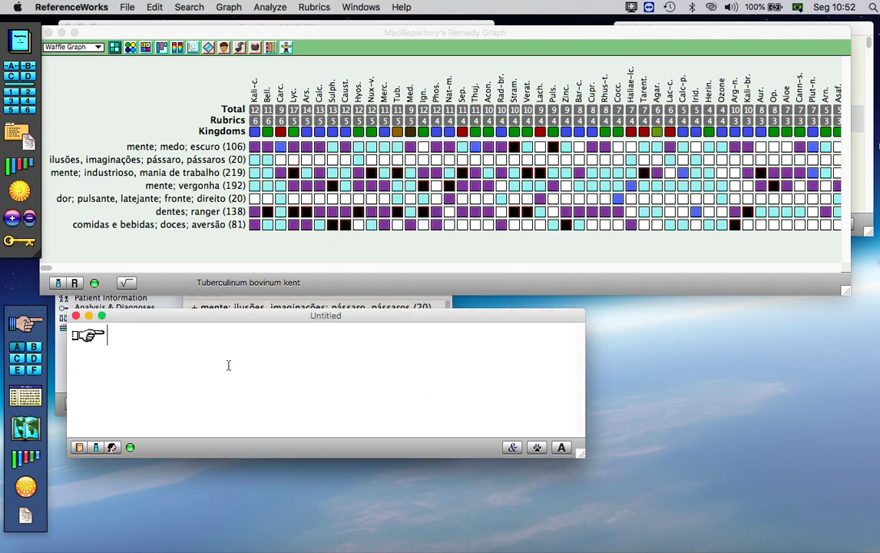
{"action": "key", "text": "super+q"}
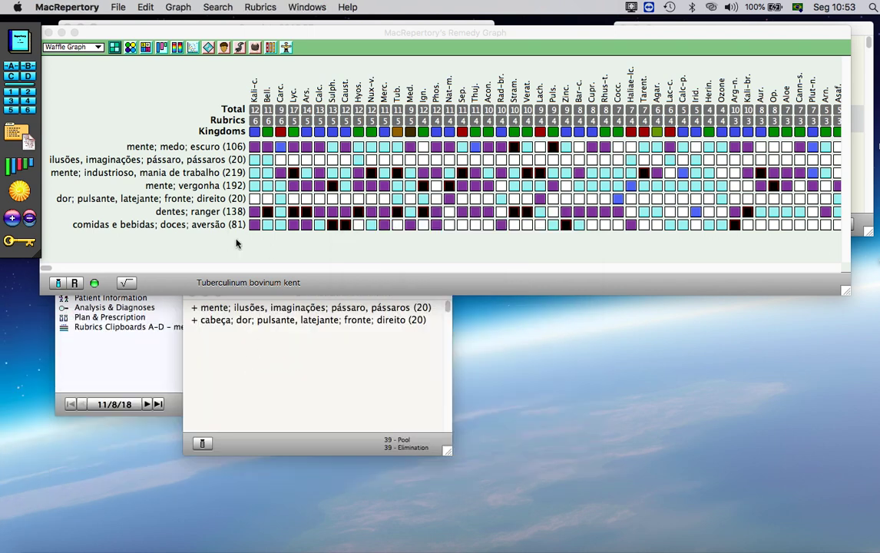
Step: Close the Elimination window and the patient chart window, leaving the remedy graph in front
{"action": "left_click", "coordinate": [243, 354]}
{"action": "left_click", "coordinate": [192, 293]}
{"action": "left_click", "coordinate": [127, 354]}
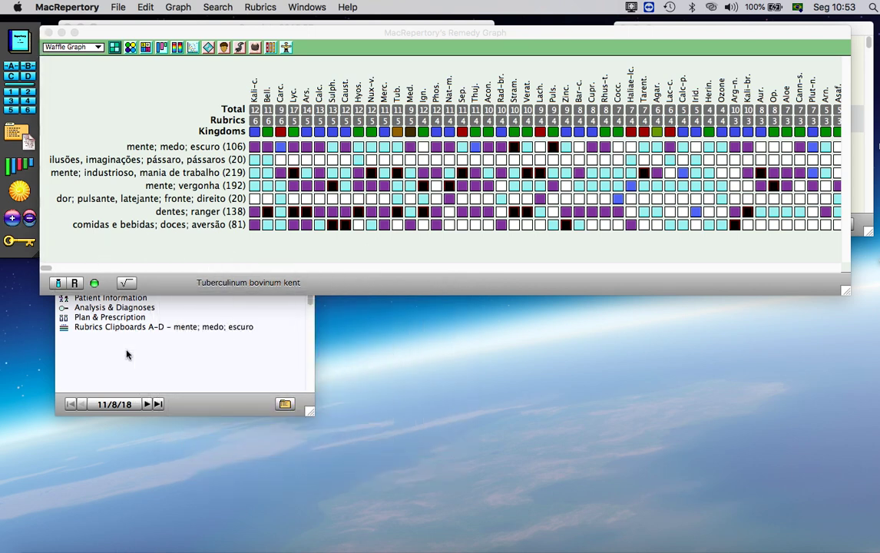
{"action": "left_click", "coordinate": [63, 285]}
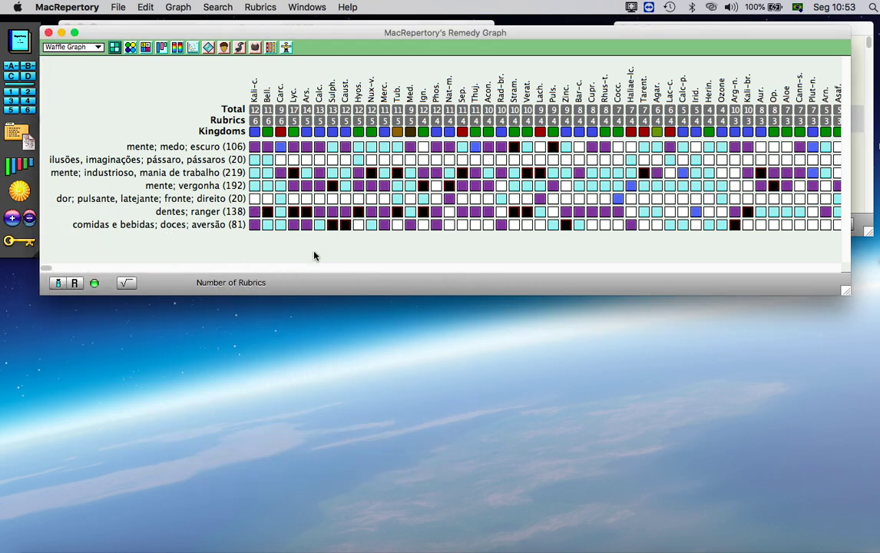
Step: Open the keynotes for Kali-c. in Vermeulen's Concordant Reference I and view the list of other keynote sources
{"action": "left_click", "coordinate": [12, 245]}
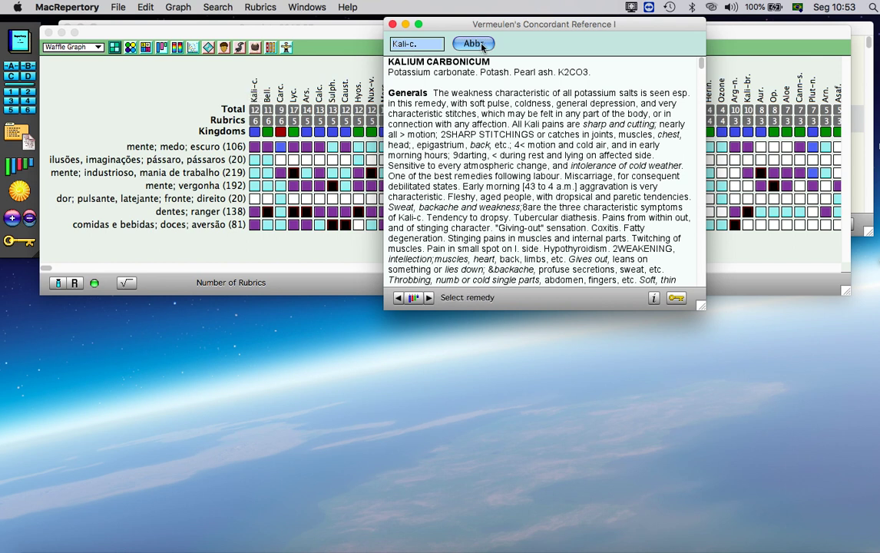
{"action": "left_click", "coordinate": [414, 297]}
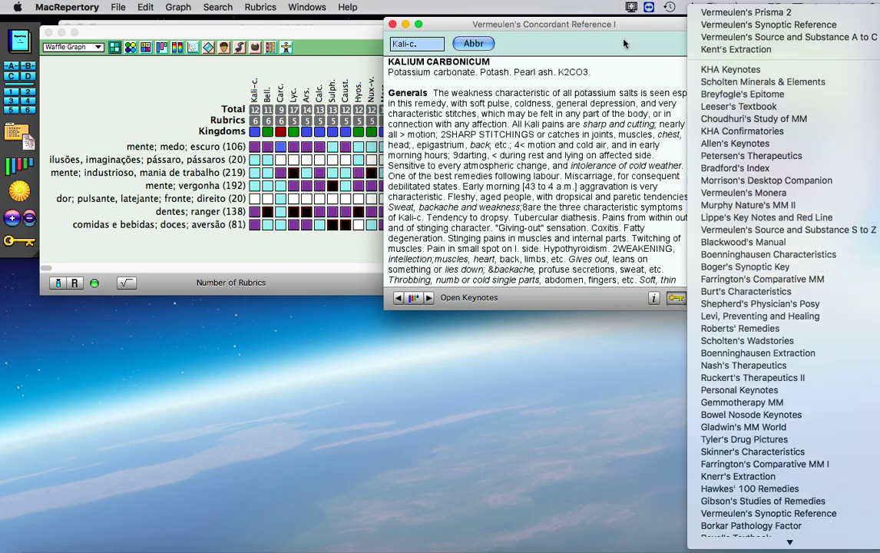
{"action": "left_click", "coordinate": [557, 34]}
Step: Read through the Kalium carbonicum keynotes and enlarge their window to full screen to examine the sections from Generals to Food & Drink
{"action": "scroll", "coordinate": [576, 175], "scroll_direction": "down", "scroll_amount": 3}
{"action": "scroll", "coordinate": [576, 175], "scroll_direction": "down", "scroll_amount": 10}
{"action": "scroll", "coordinate": [576, 175], "scroll_direction": "up", "scroll_amount": 12}
{"action": "scroll", "coordinate": [576, 175], "scroll_direction": "up", "scroll_amount": 2}
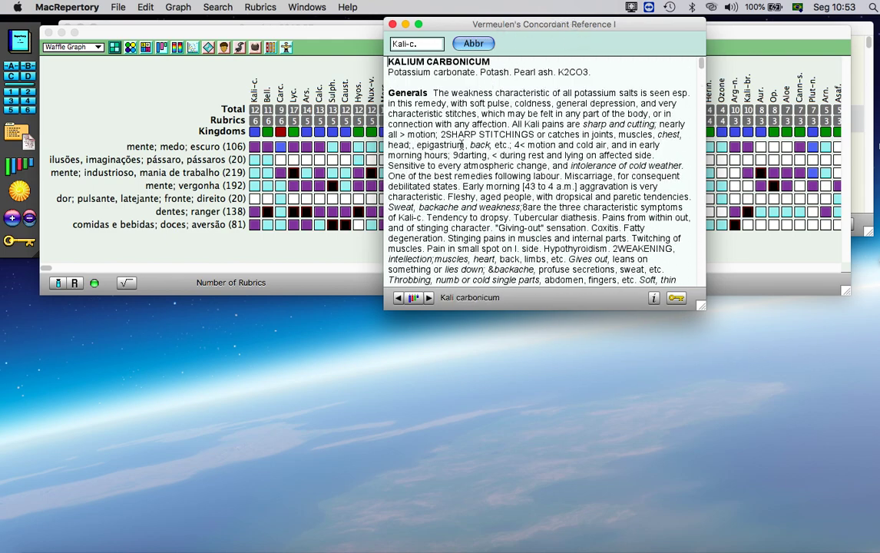
{"action": "scroll", "coordinate": [496, 219], "scroll_direction": "down", "scroll_amount": 5}
{"action": "scroll", "coordinate": [495, 220], "scroll_direction": "down", "scroll_amount": 1}
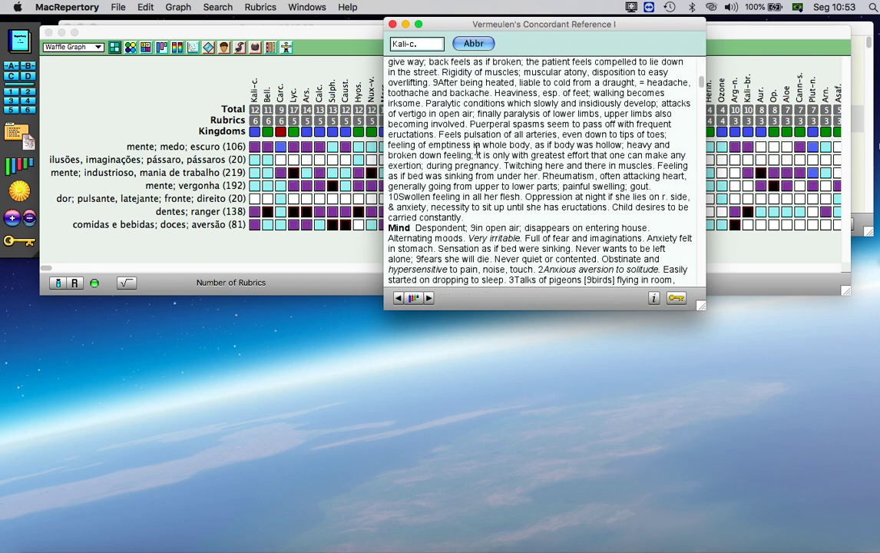
{"action": "left_click", "coordinate": [418, 26]}
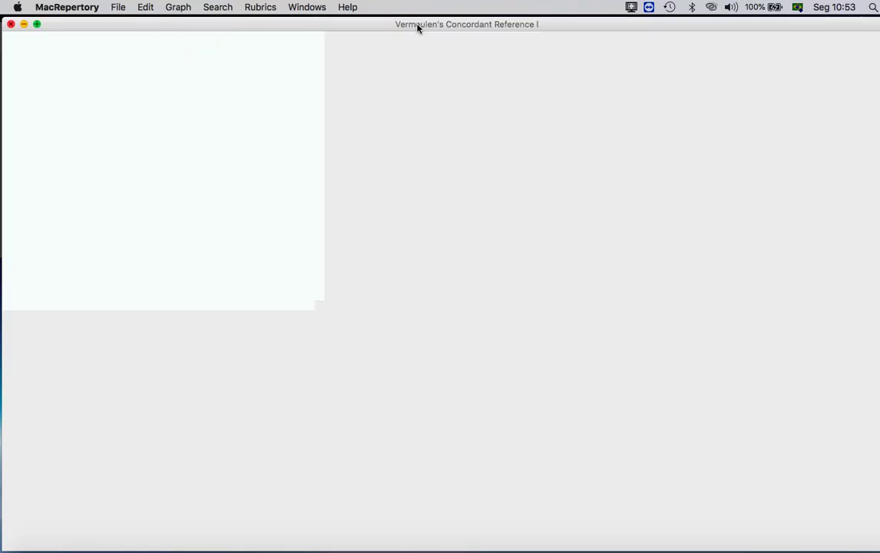
{"action": "scroll", "coordinate": [411, 191], "scroll_direction": "down", "scroll_amount": 10}
{"action": "scroll", "coordinate": [411, 191], "scroll_direction": "down", "scroll_amount": 20}
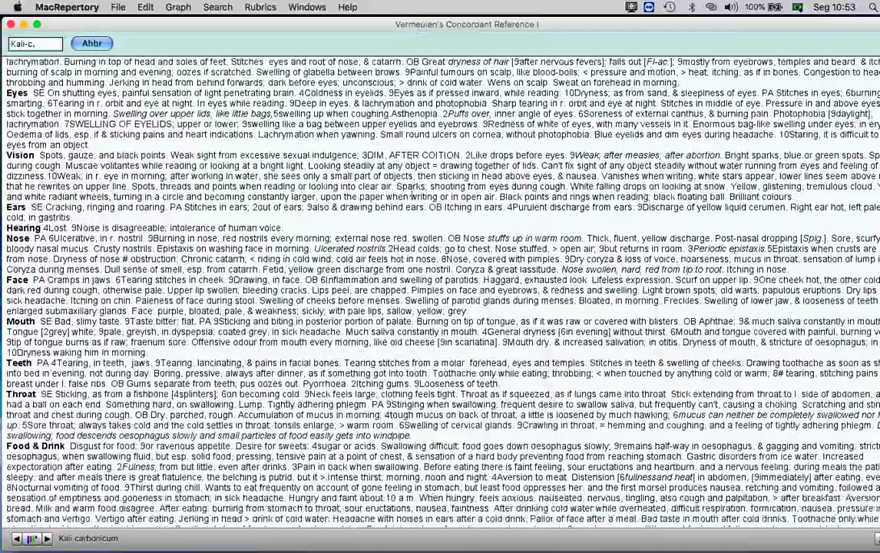
{"action": "scroll", "coordinate": [412, 190], "scroll_direction": "up", "scroll_amount": 20}
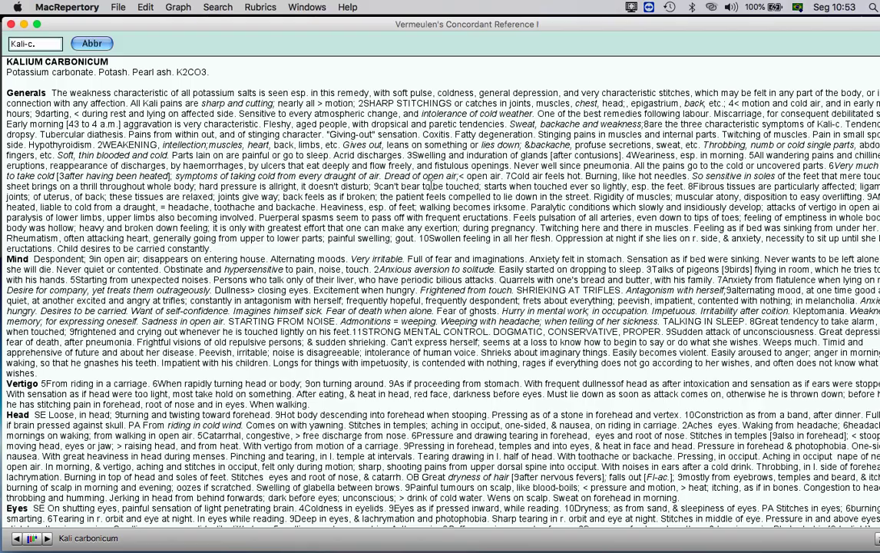
Step: Restore the Kali-c. keynotes window to its normal size and view the list of other keynote sources
{"action": "left_click", "coordinate": [36, 24]}
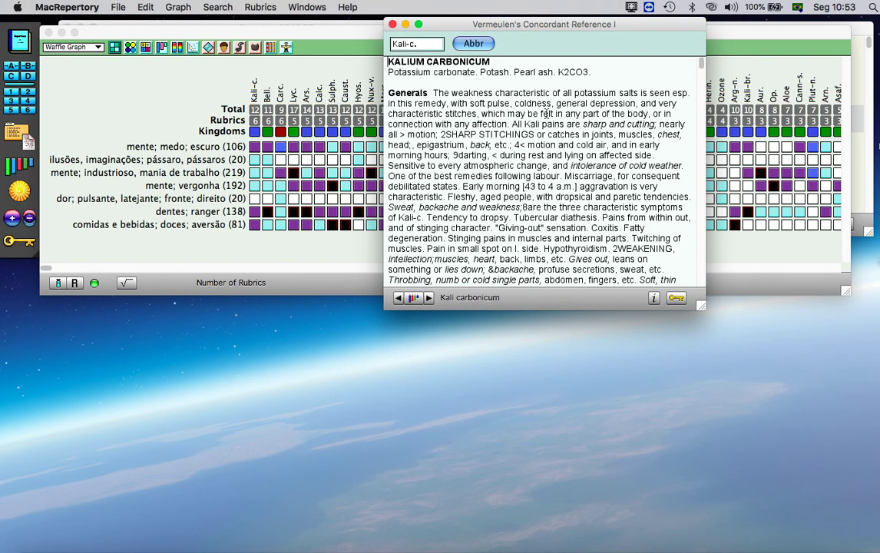
{"action": "left_click", "coordinate": [676, 297]}
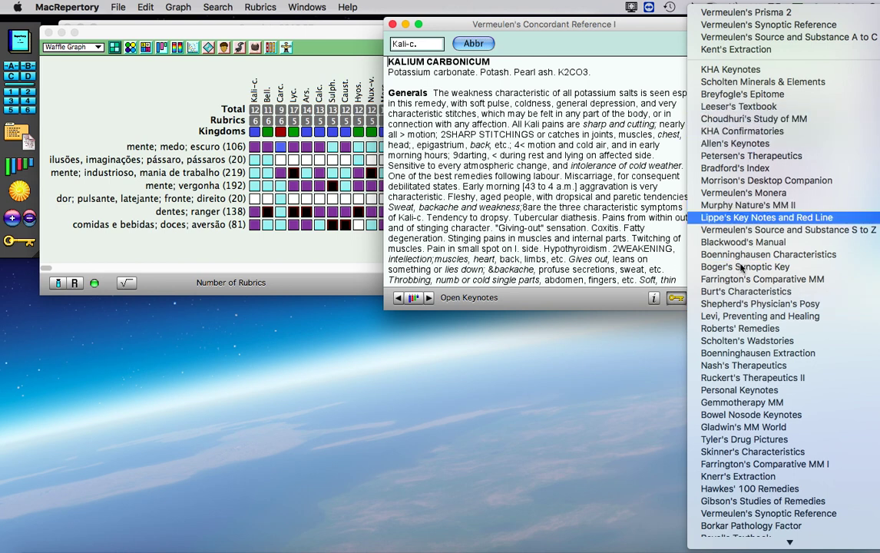
{"action": "left_click", "coordinate": [674, 300]}
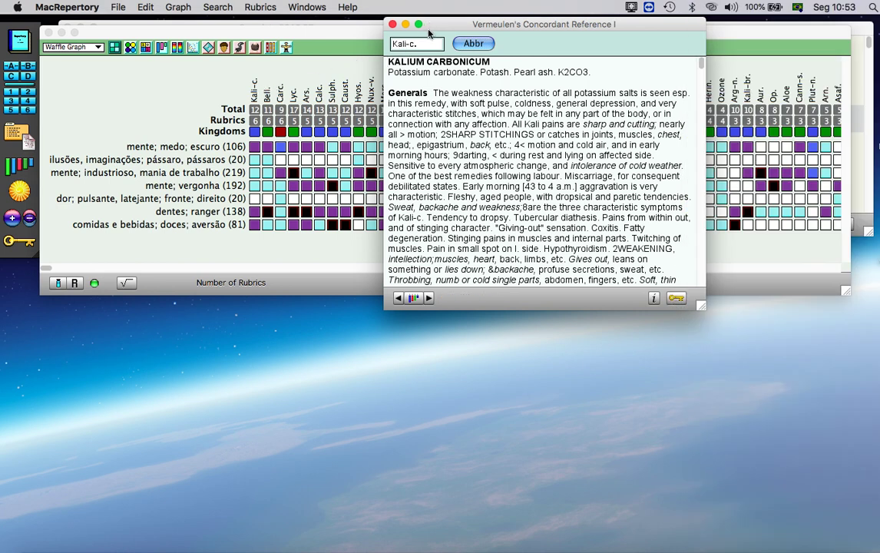
Step: Advance the keynotes through Bell. to Carc. and view the list of other keynote sources for Carc
{"action": "left_click", "coordinate": [429, 298]}
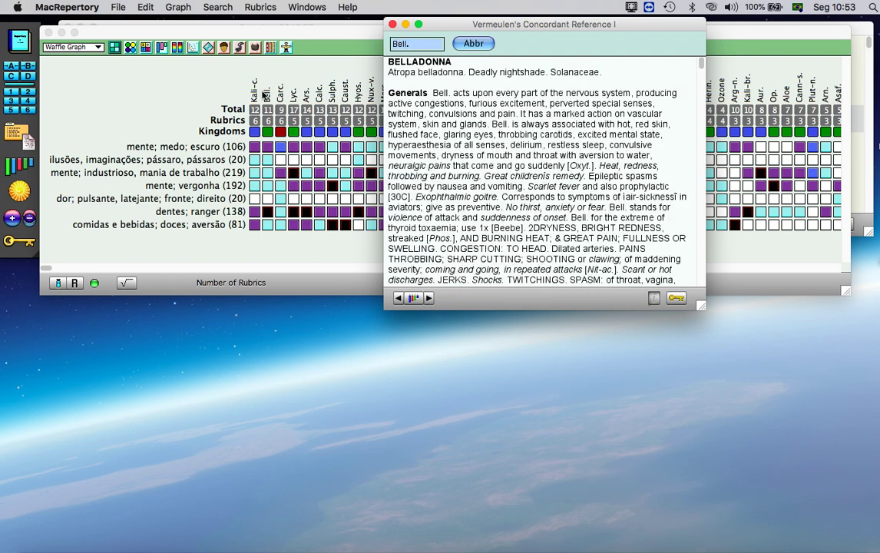
{"action": "left_click", "coordinate": [430, 297]}
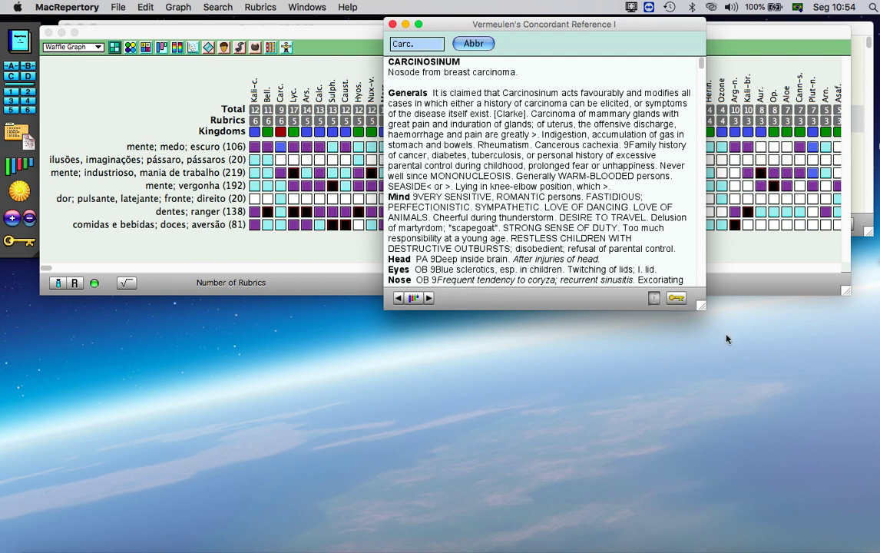
{"action": "left_click", "coordinate": [675, 298]}
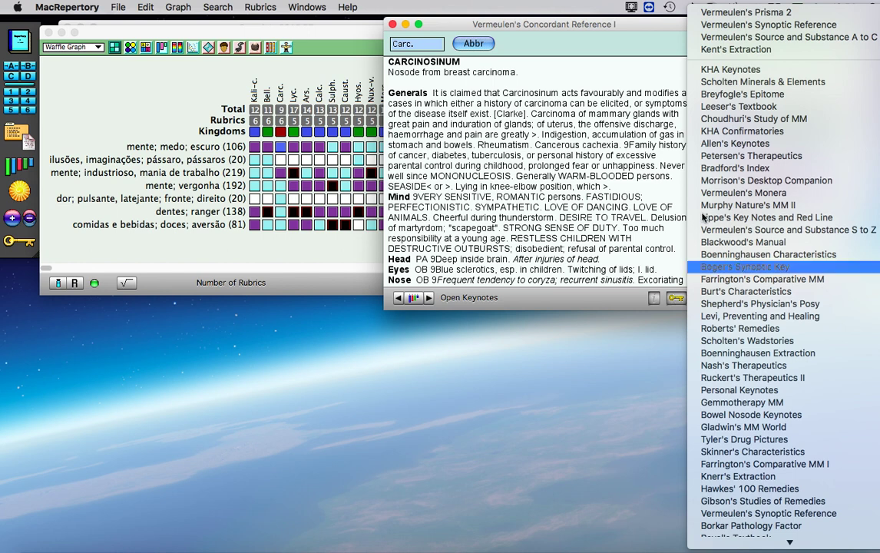
{"action": "left_click", "coordinate": [604, 273]}
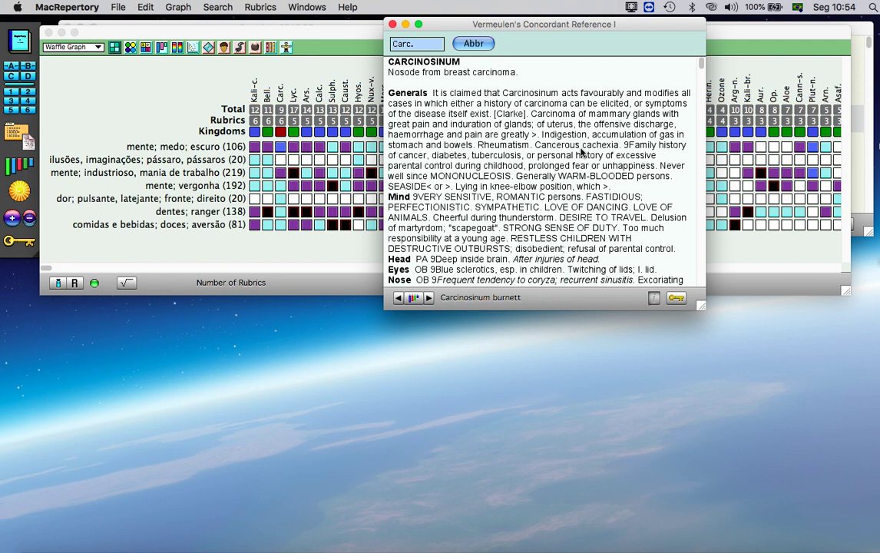
Step: Close the Carc. keynotes window and the remedy graph
{"action": "left_click", "coordinate": [392, 26]}
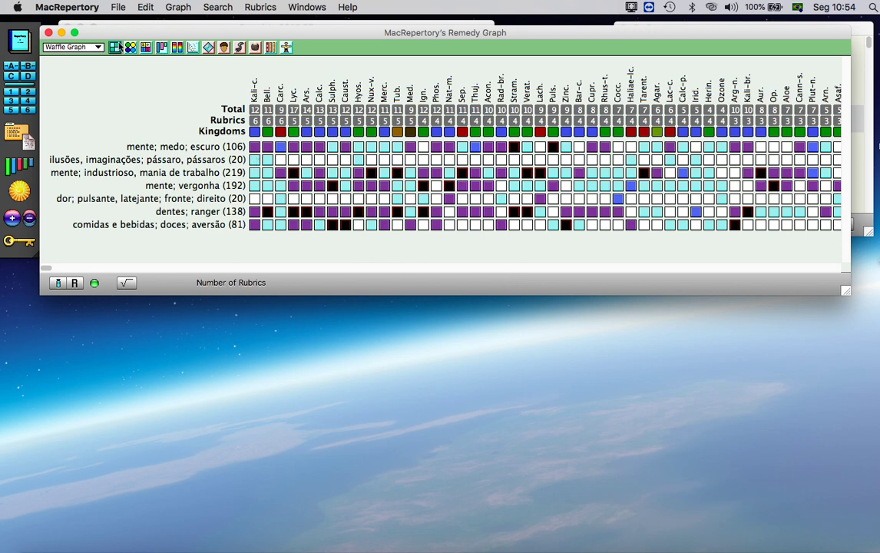
{"action": "left_click", "coordinate": [48, 33]}
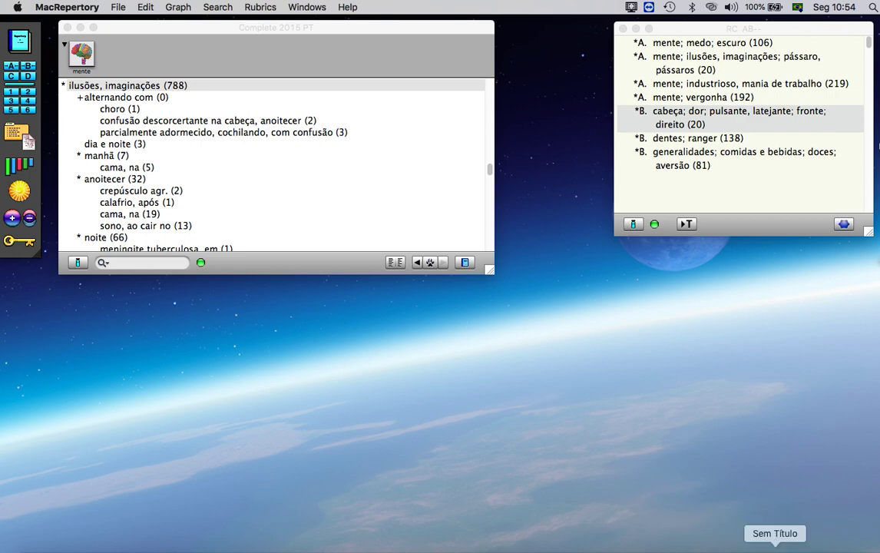
{"action": "left_click", "coordinate": [838, 544]}
{"action": "left_click", "coordinate": [789, 506]}
{"action": "left_click", "coordinate": [789, 507]}
{"action": "left_click", "coordinate": [474, 461]}
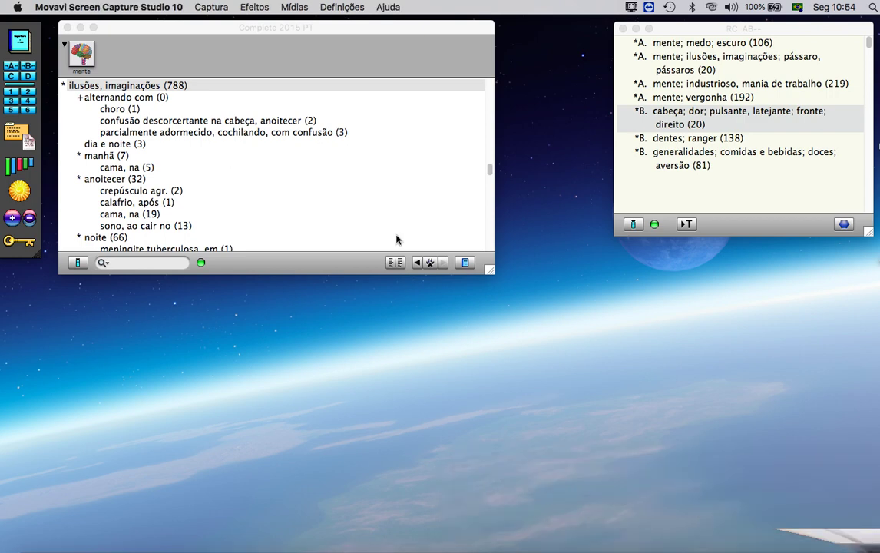
{"action": "left_click", "coordinate": [396, 238]}
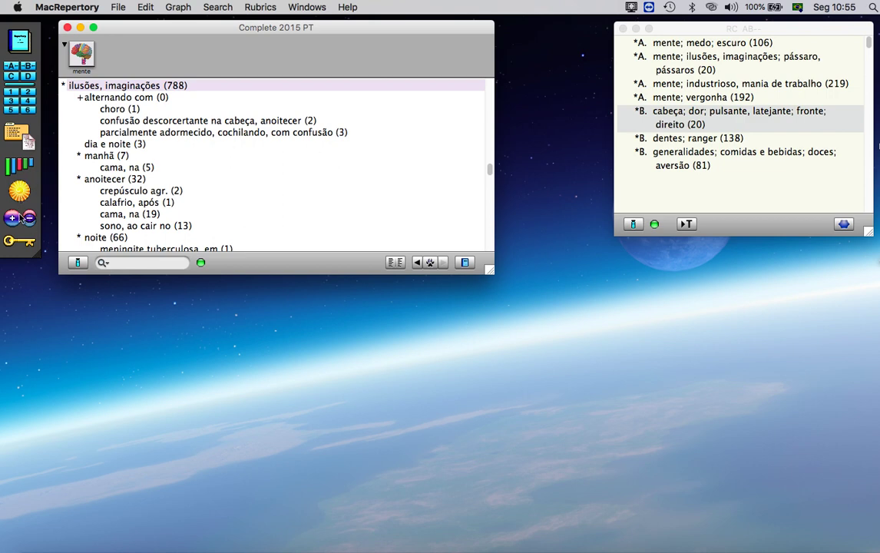
Step: Open the TESTE patient chart, move to the 11/26/18 visit and return to the repertory window
{"action": "left_click", "coordinate": [23, 134]}
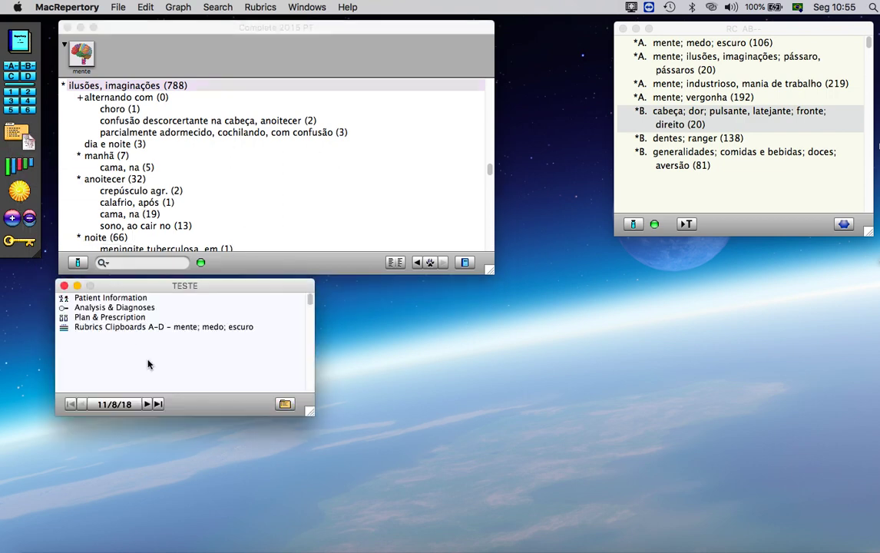
{"action": "left_click", "coordinate": [146, 404]}
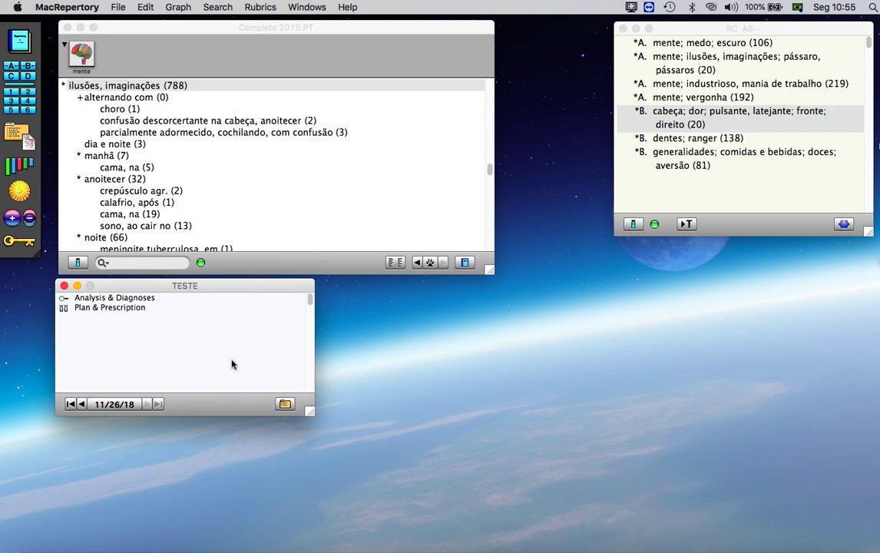
{"action": "left_click", "coordinate": [295, 62]}
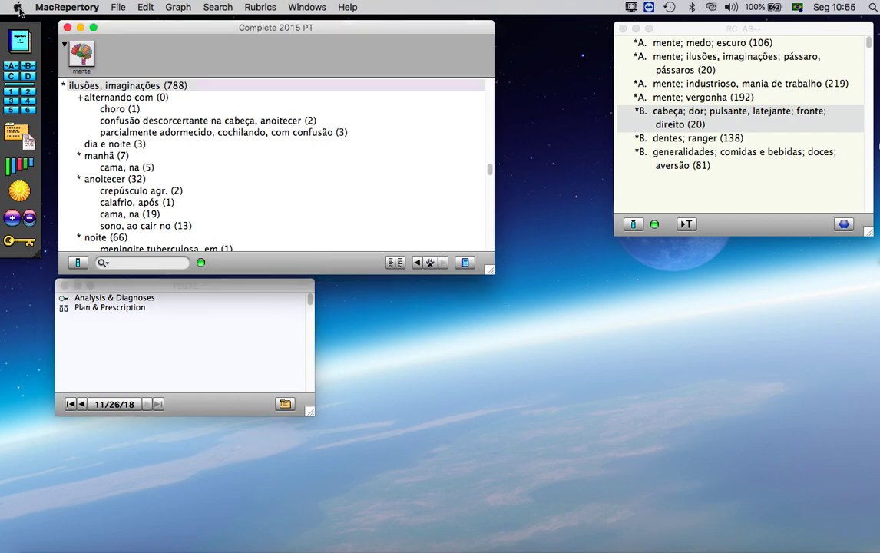
Step: Start quitting MacRepertory to bring up the choices for saving patient chart items, and cancel without quitting
{"action": "left_click", "coordinate": [50, 8]}
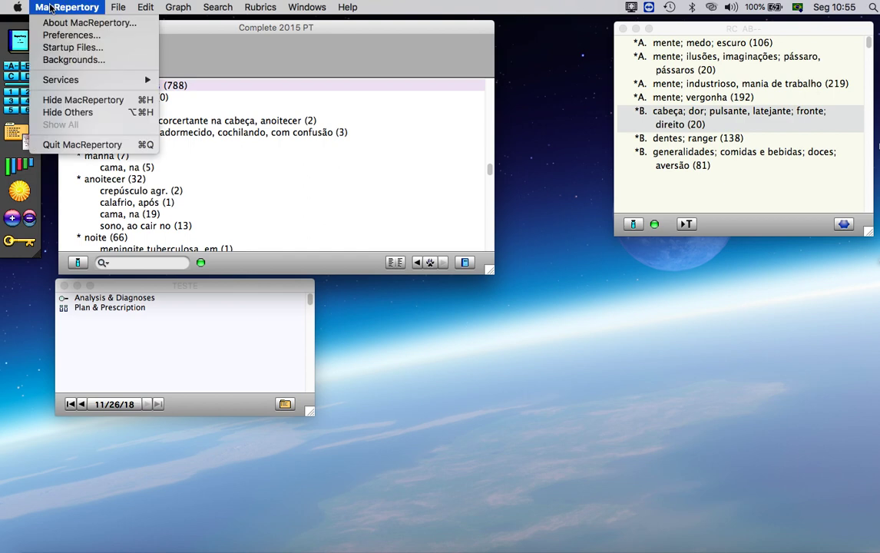
{"action": "left_click", "coordinate": [76, 145]}
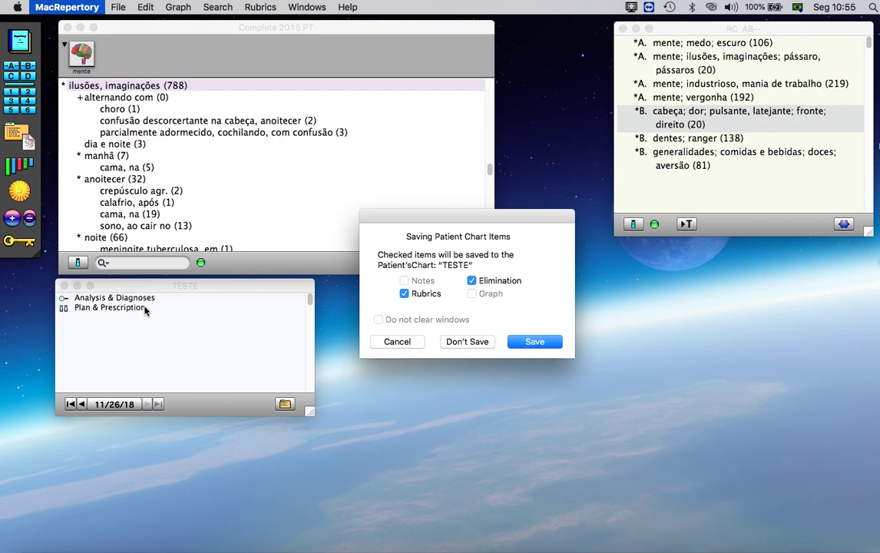
{"action": "left_click", "coordinate": [403, 343]}
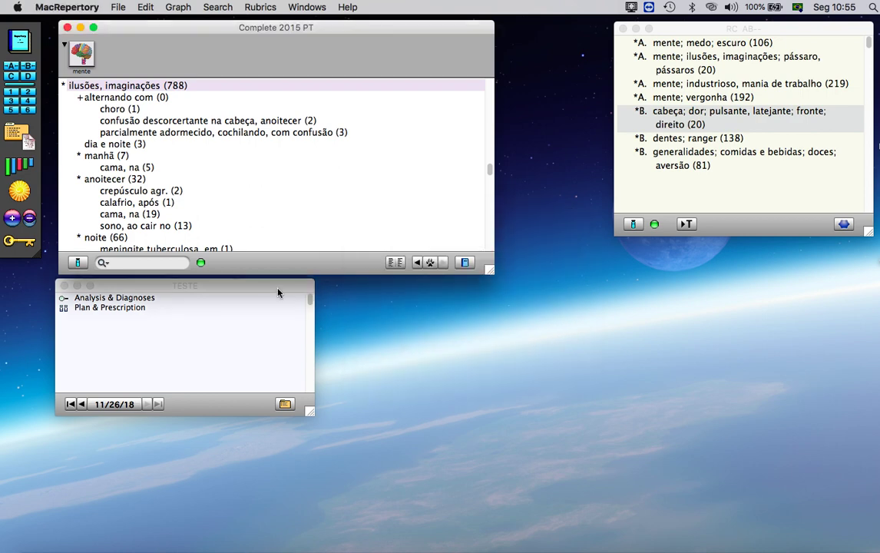
Step: Show only Clipboard A in the rubrics window and save Clipboards A-D to the patient chart's 11/26/18 visit
{"action": "left_click", "coordinate": [697, 181]}
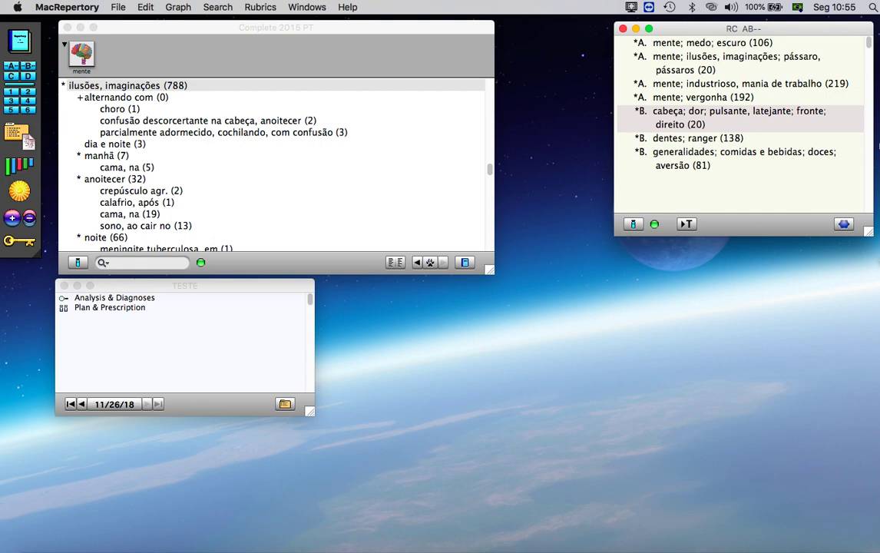
{"action": "left_click", "coordinate": [11, 69]}
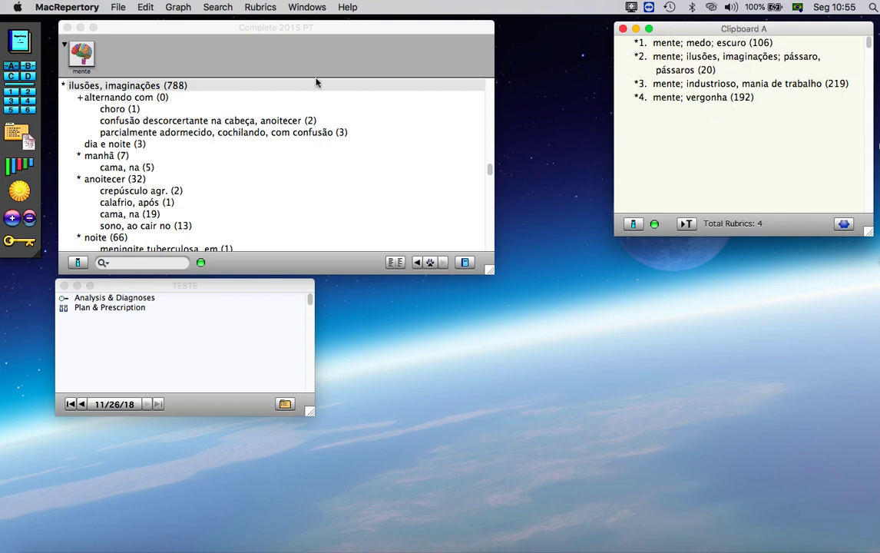
{"action": "left_click", "coordinate": [121, 8]}
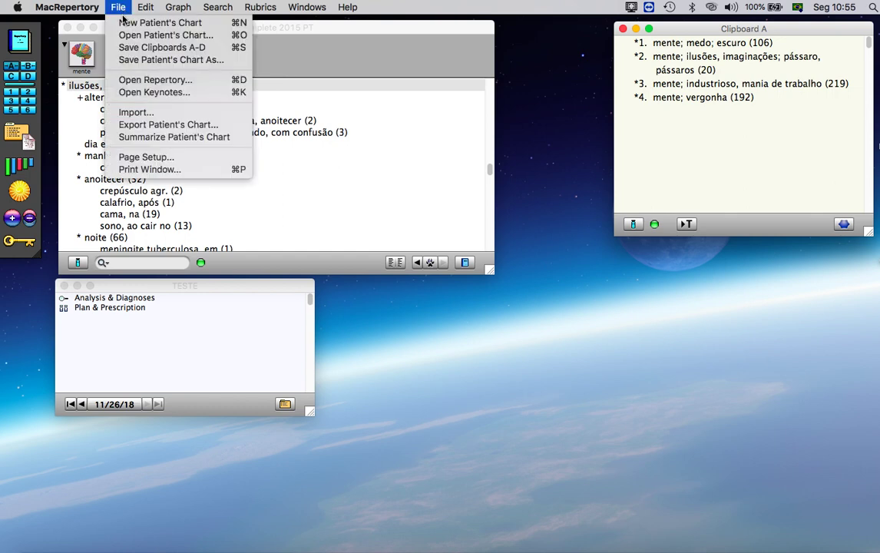
{"action": "left_click", "coordinate": [149, 47]}
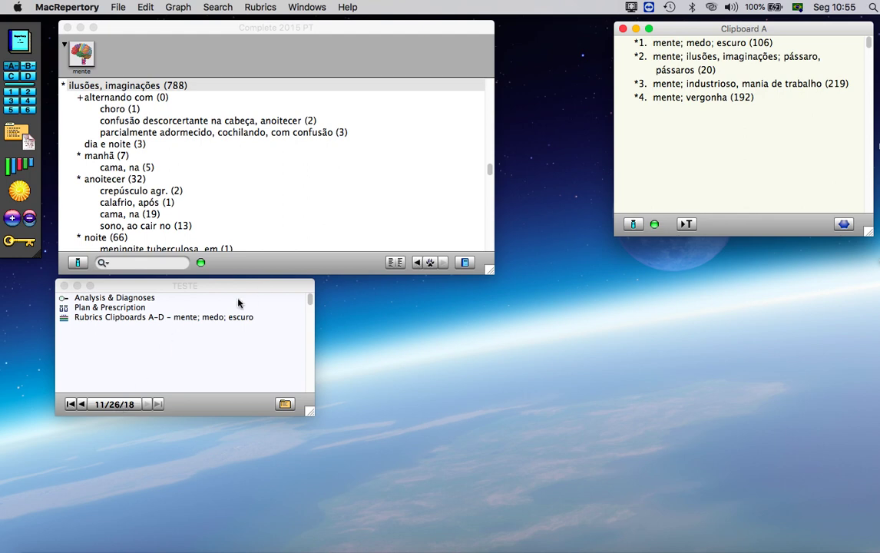
Step: Open the Elimination window, save the elimination to the patient chart and close the window
{"action": "left_click", "coordinate": [11, 198]}
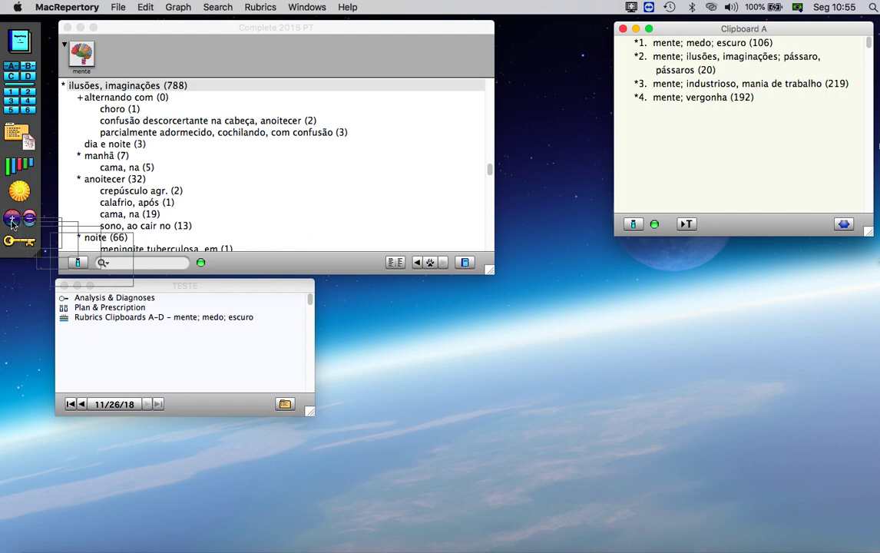
{"action": "left_click", "coordinate": [118, 6]}
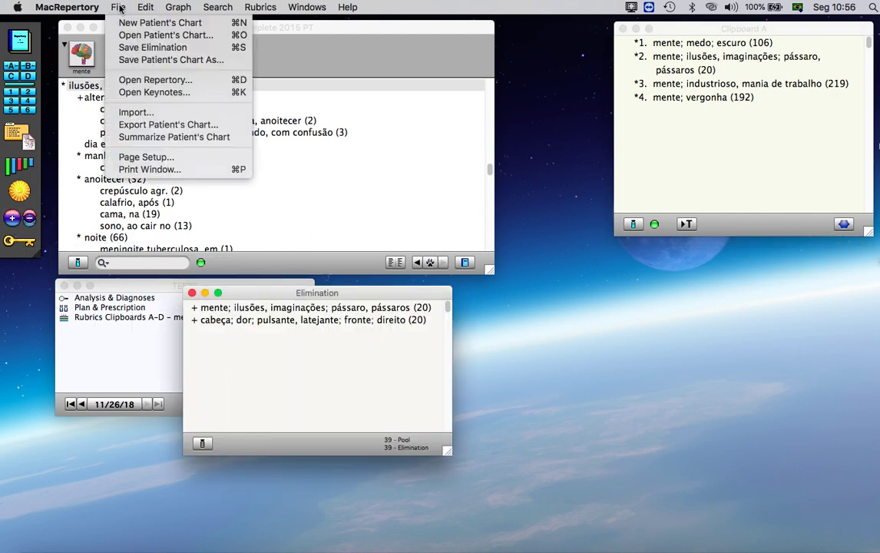
{"action": "left_click", "coordinate": [157, 51]}
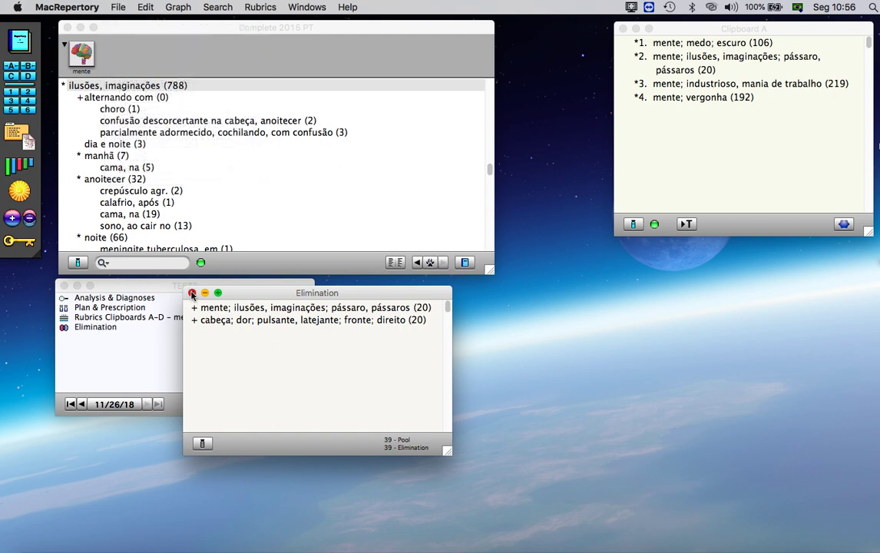
{"action": "left_click", "coordinate": [192, 294]}
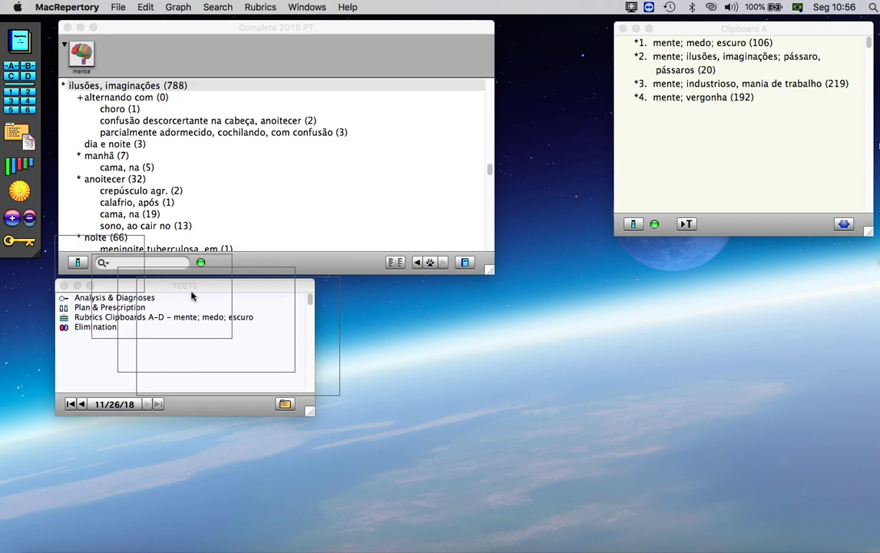
Step: Check the items saved in the patient chart's 11/26/18 visit, reopening the chart once and closing it again
{"action": "left_click", "coordinate": [14, 136]}
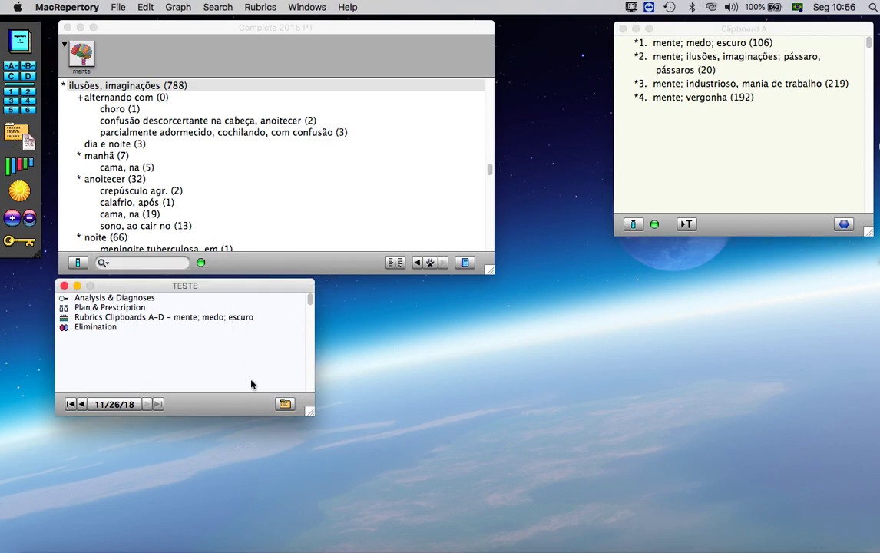
{"action": "left_click", "coordinate": [64, 285]}
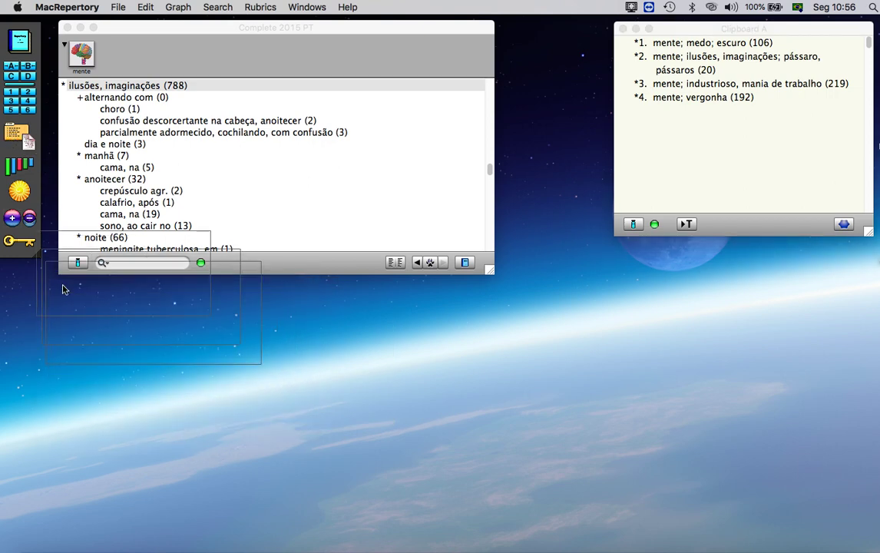
{"action": "left_click", "coordinate": [14, 132]}
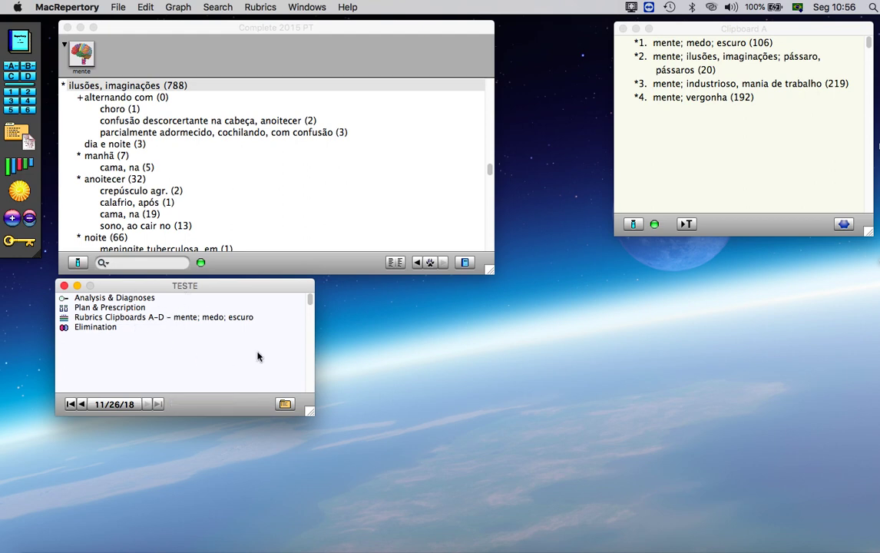
{"action": "left_click", "coordinate": [63, 286]}
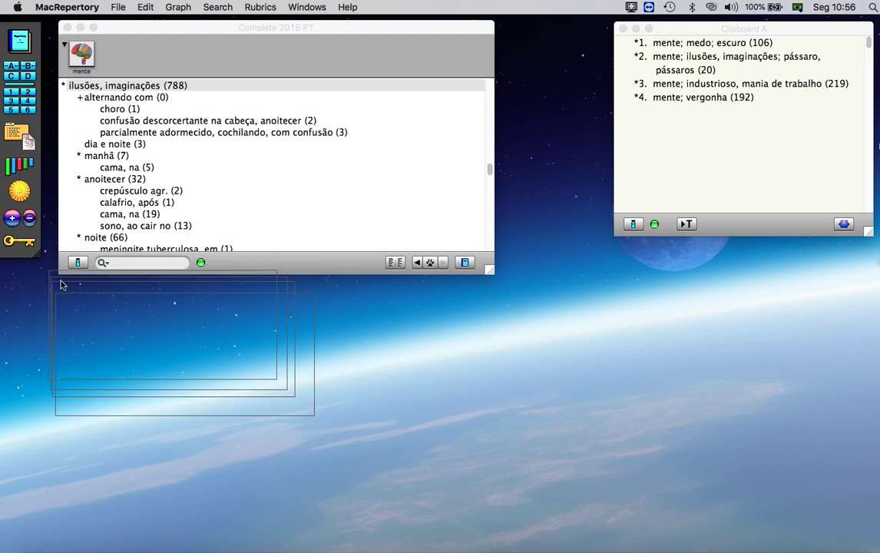
Step: Open the Notes window and widen it over the repertory
{"action": "left_click", "coordinate": [22, 137]}
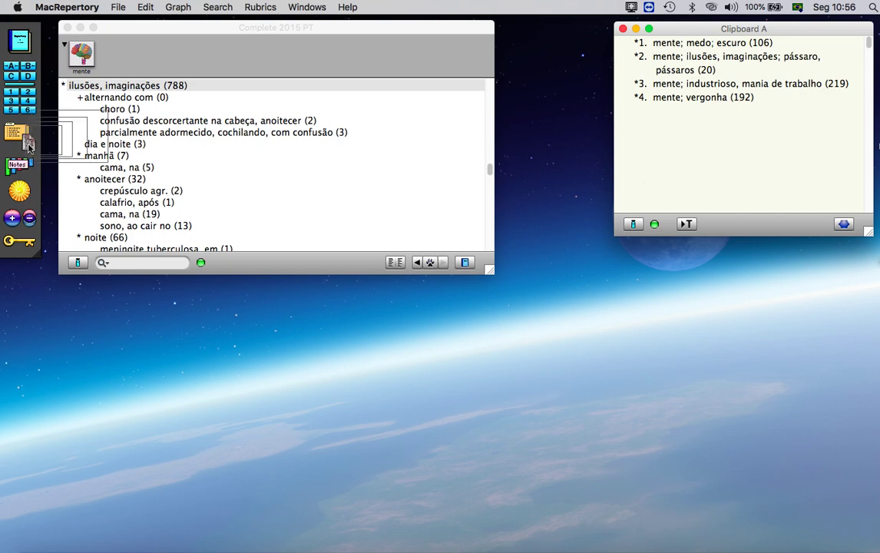
{"action": "left_click_drag", "start_coordinate": [311, 192], "coordinate": [570, 207]}
{"action": "type", "text": "lskfjsdçijfçsdlifjças"}
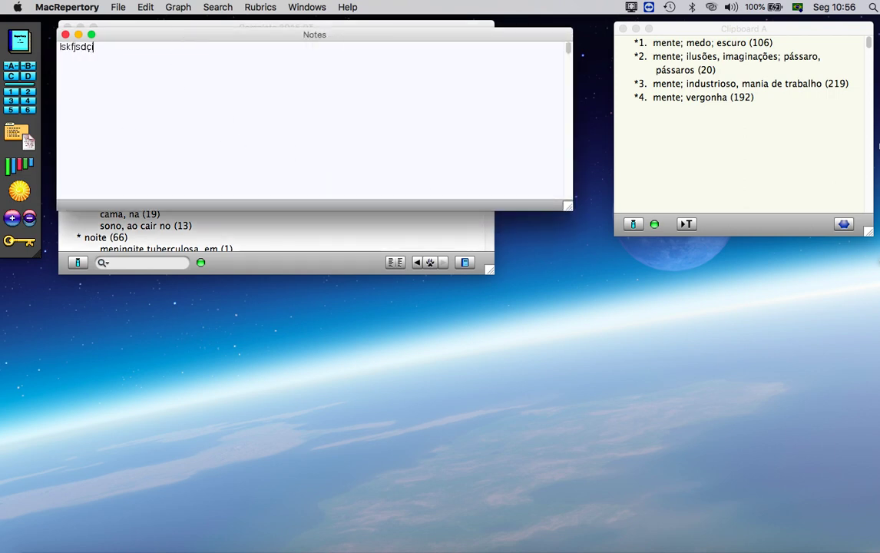
{"action": "key", "text": "BackSpace"}
{"action": "key", "text": "BackSpace"}
{"action": "key", "text": "BackSpace"}
{"action": "key", "text": "BackSpace"}
{"action": "key", "text": "BackSpace"}
{"action": "key", "text": "BackSpace"}
{"action": "key", "text": "BackSpace"}
{"action": "key", "text": "BackSpace"}
{"action": "key", "text": "BackSpace"}
{"action": "key", "text": "BackSpace"}
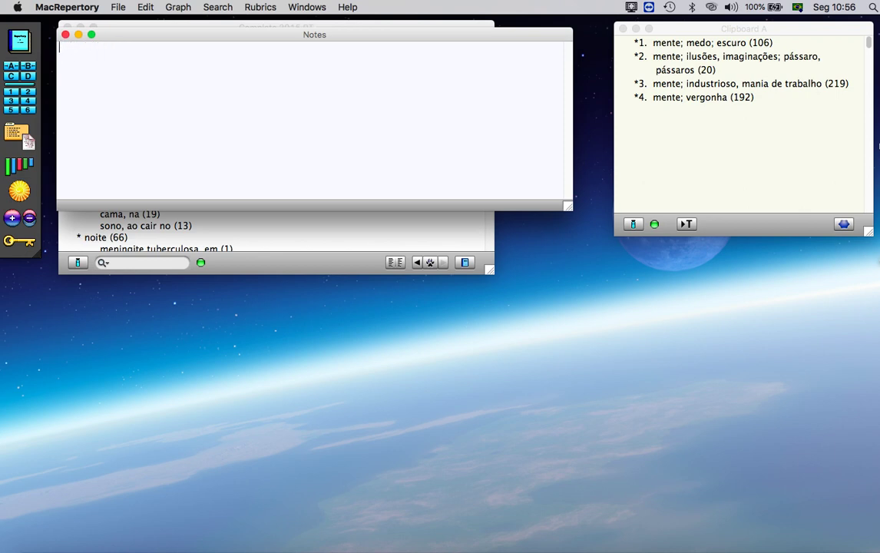
Step: Write "Iniciou com cefaleia" in the notes and close the Notes window
{"action": "type", "text": "Iniciou com"}
{"action": "type", "text": "cefaleia"}
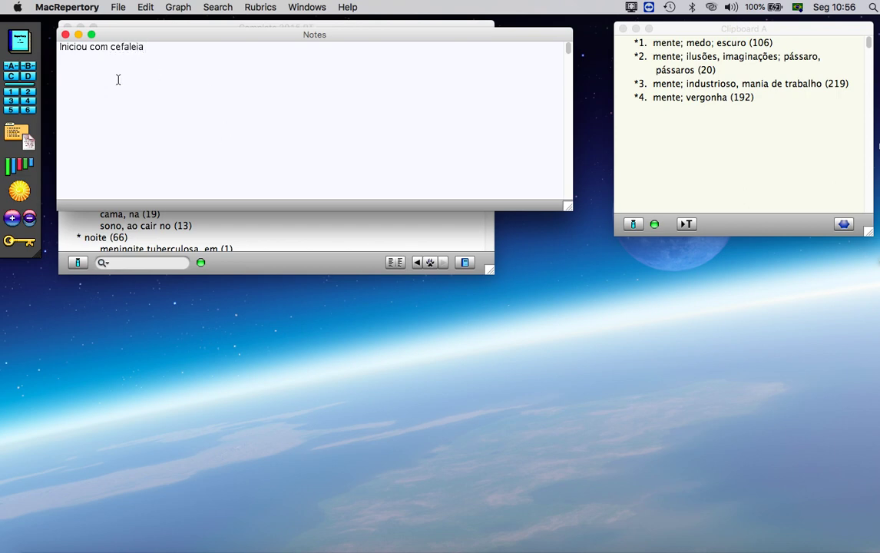
{"action": "left_click", "coordinate": [65, 35]}
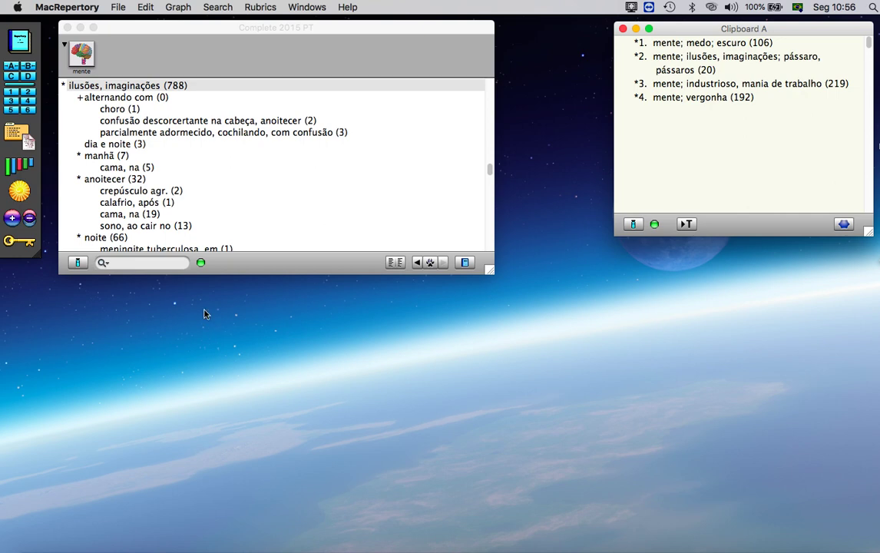
Step: Open the remedy graph for the Clipboard A rubrics and copy its window as a picture
{"action": "left_click", "coordinate": [17, 162]}
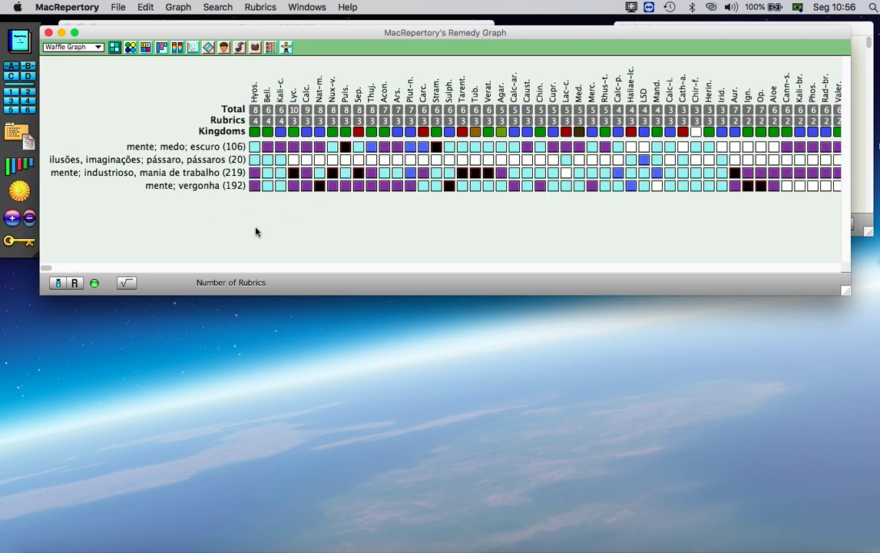
{"action": "right_click", "coordinate": [256, 231]}
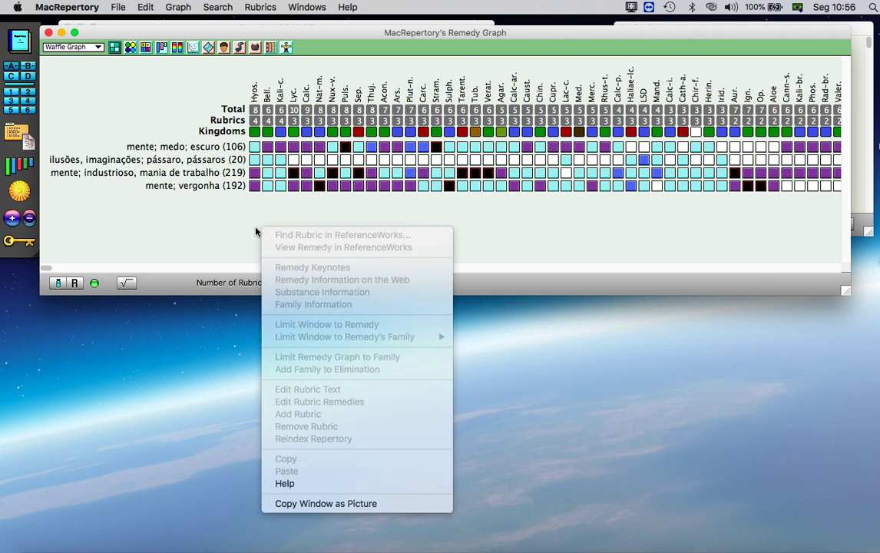
{"action": "left_click", "coordinate": [308, 503]}
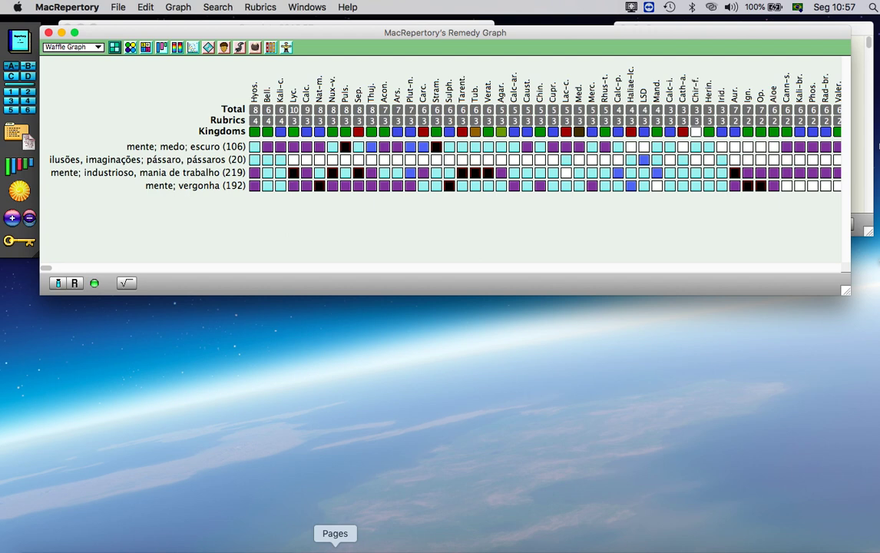
Step: Switch to Pages, create a blank (Em Branco) document and paste the graph picture below three empty lines
{"action": "left_click", "coordinate": [335, 547]}
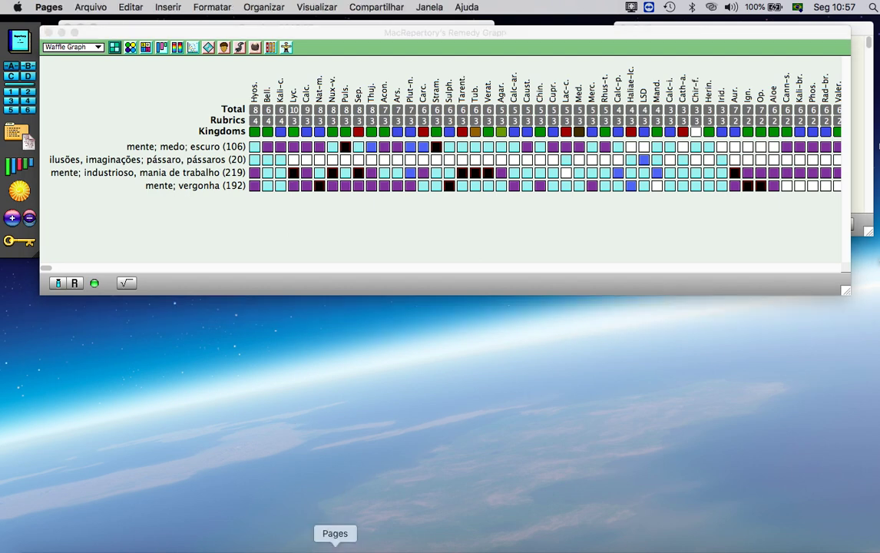
{"action": "key", "text": "super+n"}
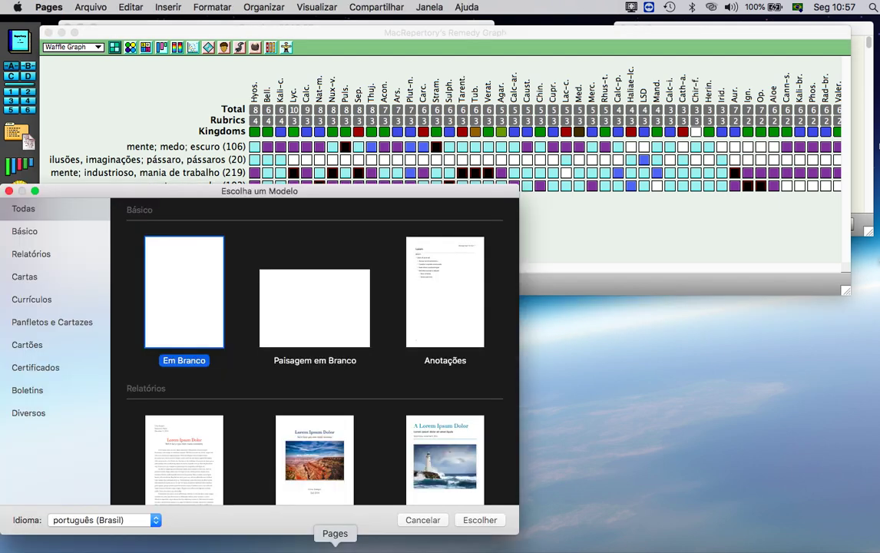
{"action": "double_click", "coordinate": [173, 276]}
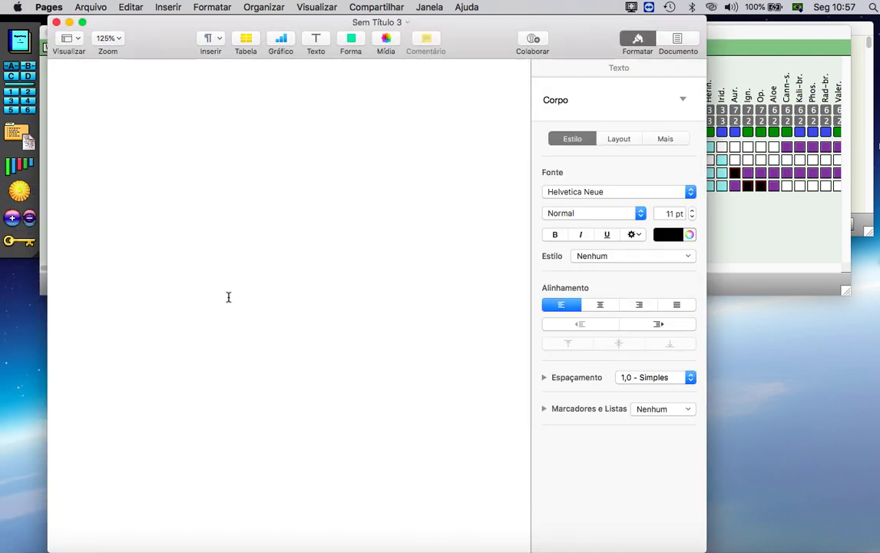
{"action": "key", "text": "Return"}
{"action": "key", "text": "Return"}
{"action": "key", "text": "Return"}
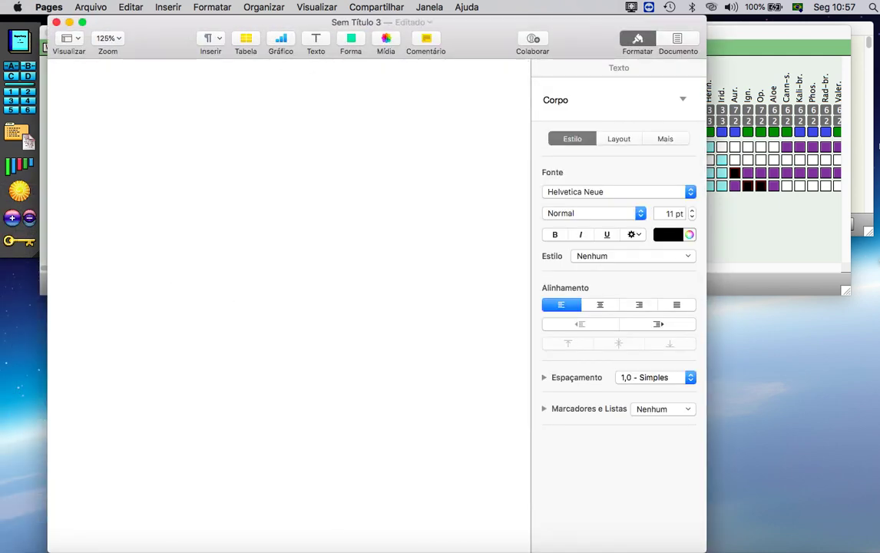
{"action": "key", "text": "super+v"}
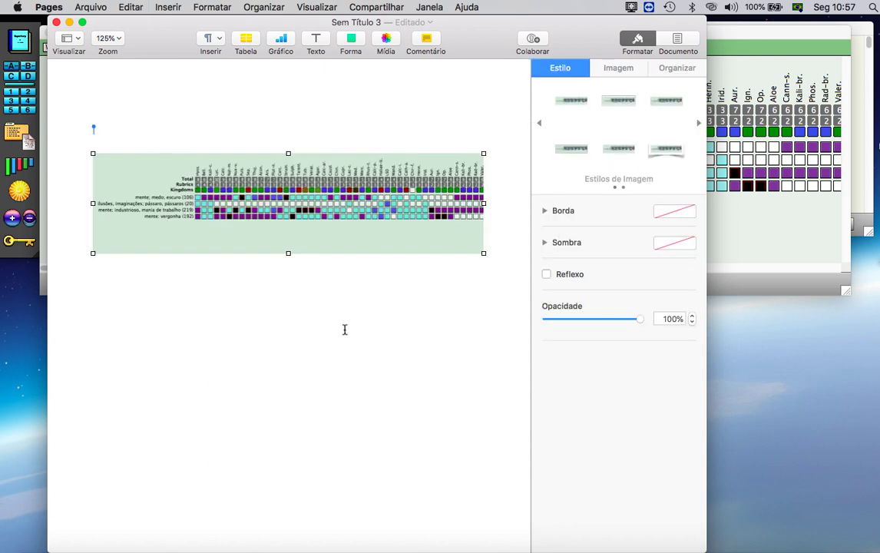
Step: Show the document in full screen to examine the pasted graph, and close the document
{"action": "left_click", "coordinate": [345, 329]}
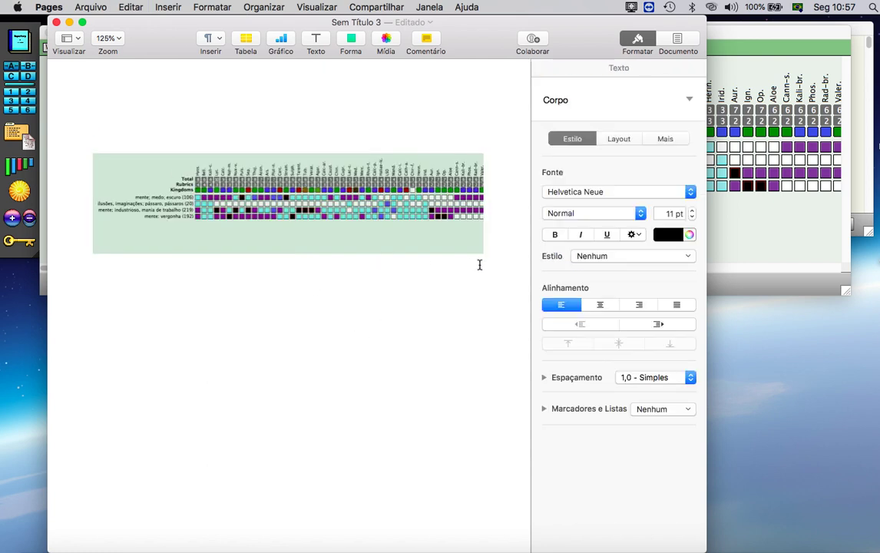
{"action": "left_click", "coordinate": [82, 23]}
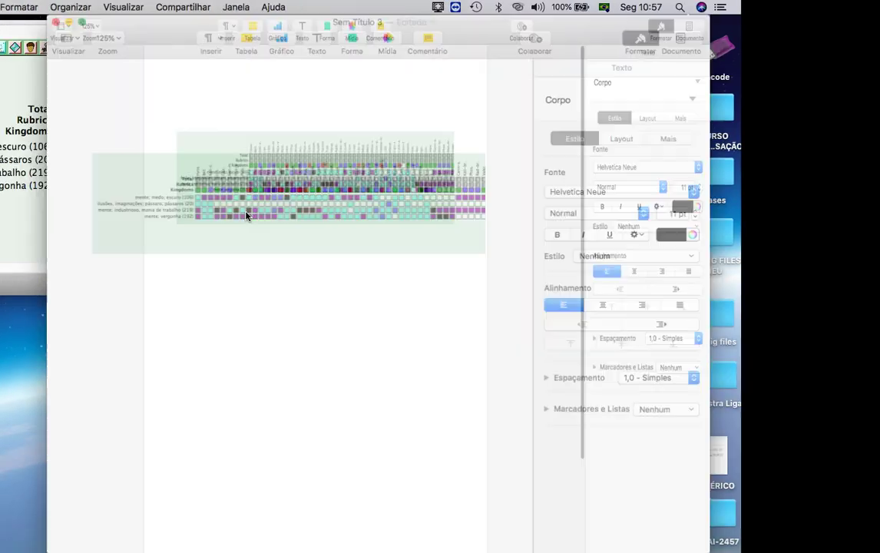
{"action": "scroll", "coordinate": [328, 300], "scroll_direction": "up", "scroll_amount": 5}
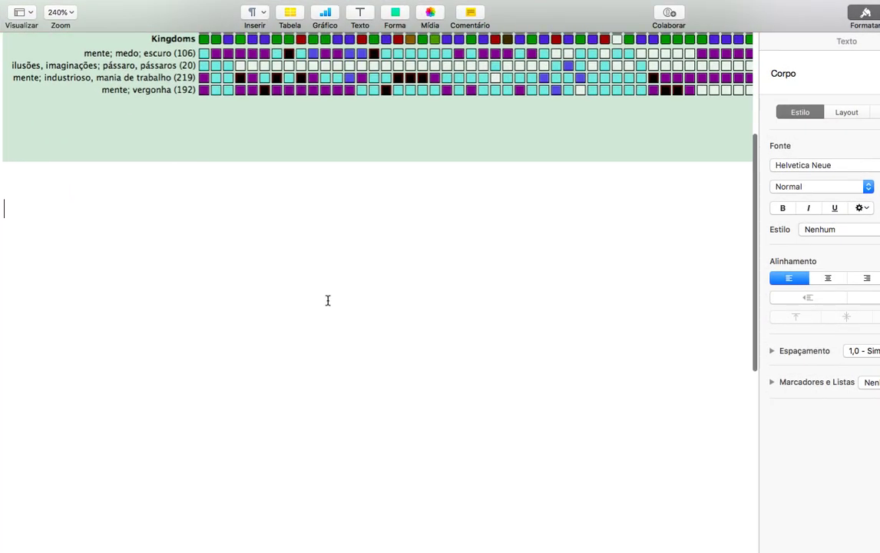
{"action": "scroll", "coordinate": [328, 300], "scroll_direction": "up", "scroll_amount": 5}
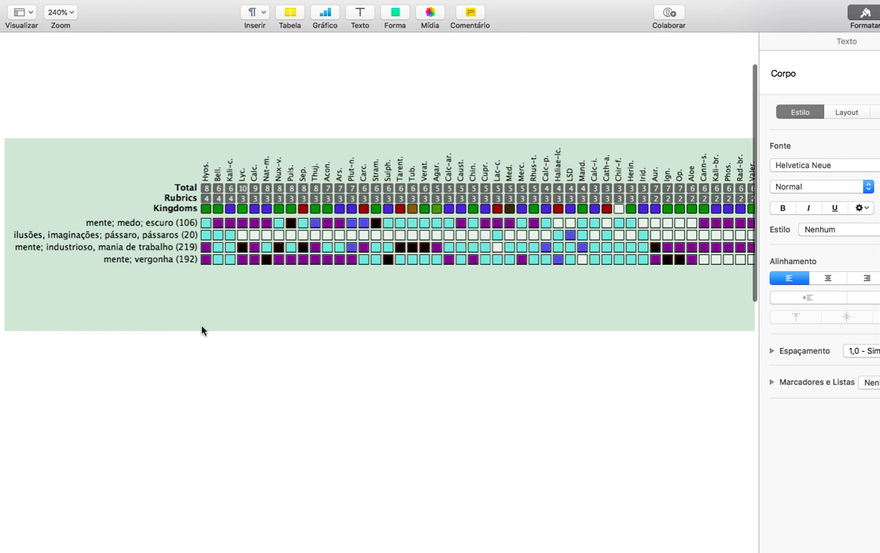
{"action": "mouse_move", "coordinate": [14, 3]}
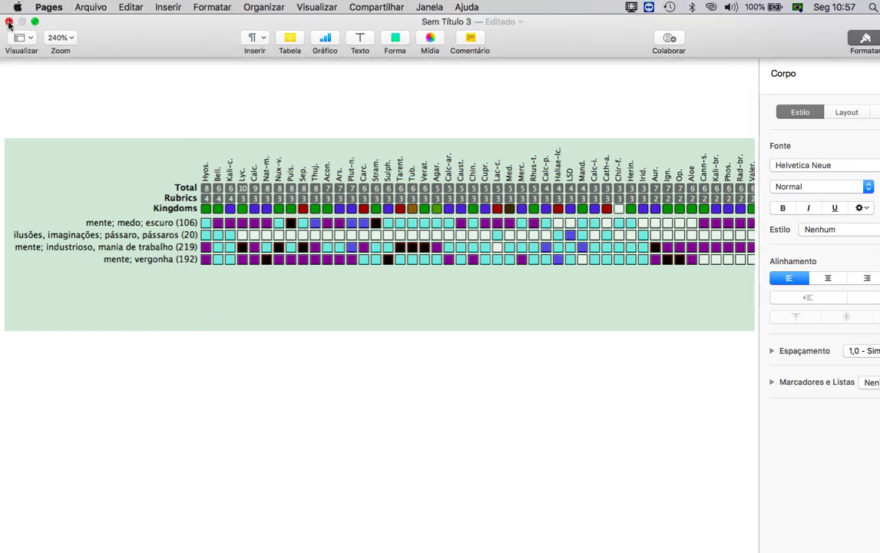
{"action": "left_click", "coordinate": [9, 22]}
{"action": "left_click", "coordinate": [385, 161]}
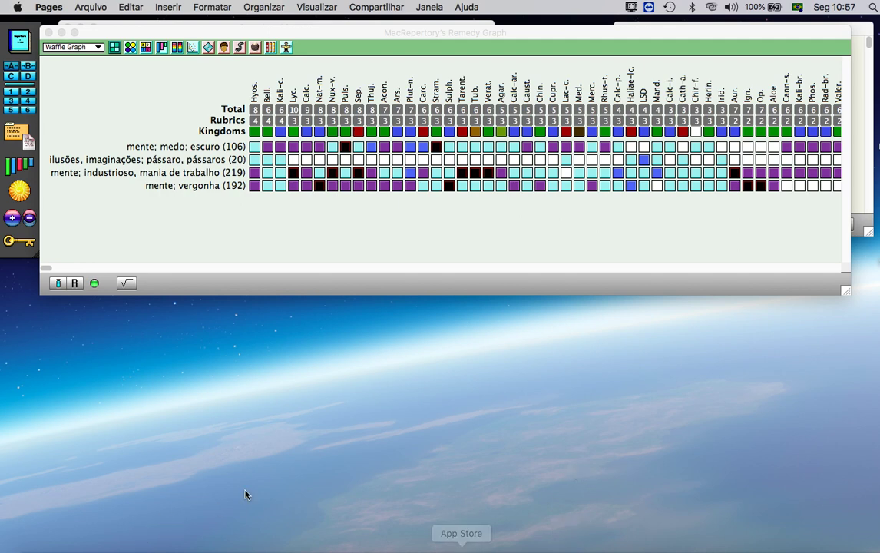
Step: Switch to Chrome, open YouTube and search for macrepertory
{"action": "left_click", "coordinate": [108, 549]}
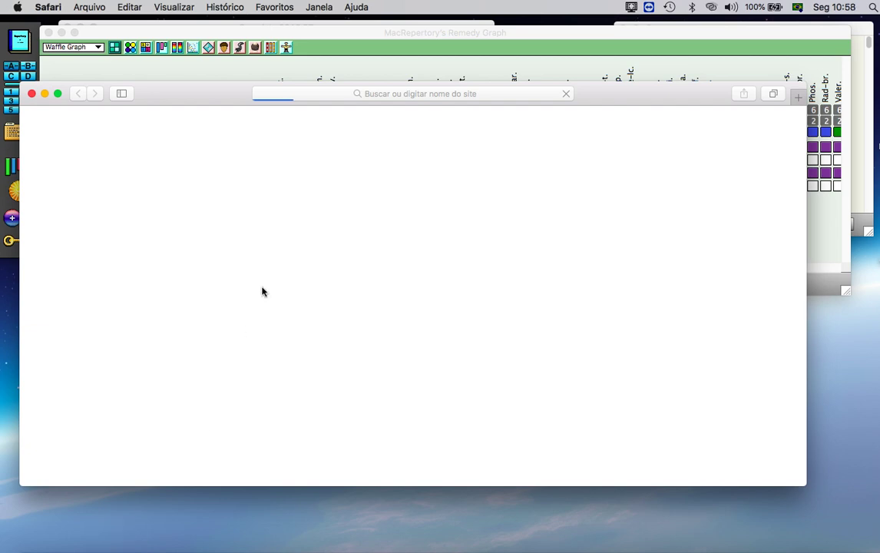
{"action": "left_click", "coordinate": [32, 93]}
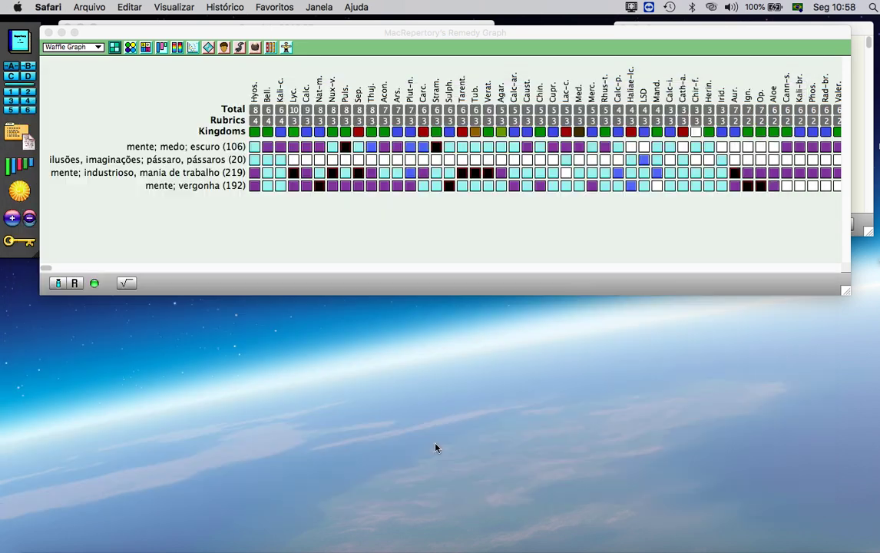
{"action": "left_click", "coordinate": [605, 548]}
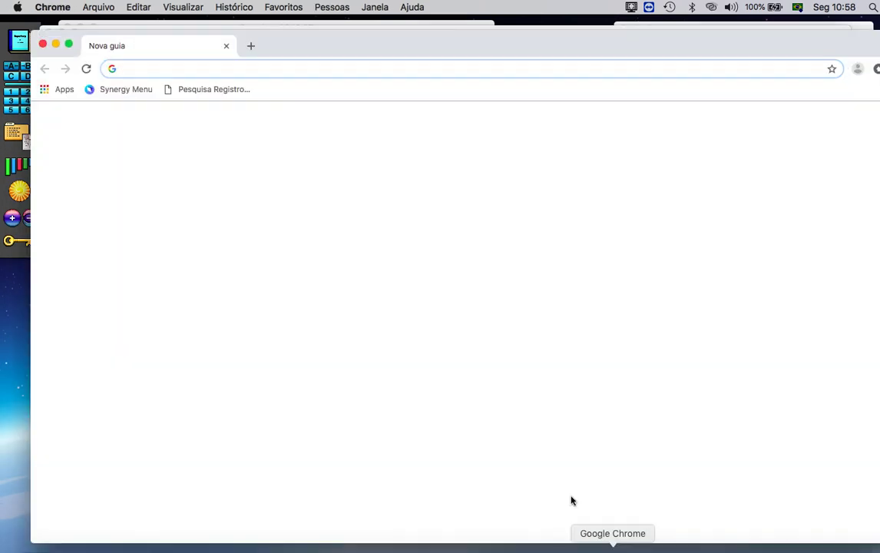
{"action": "left_click", "coordinate": [390, 376]}
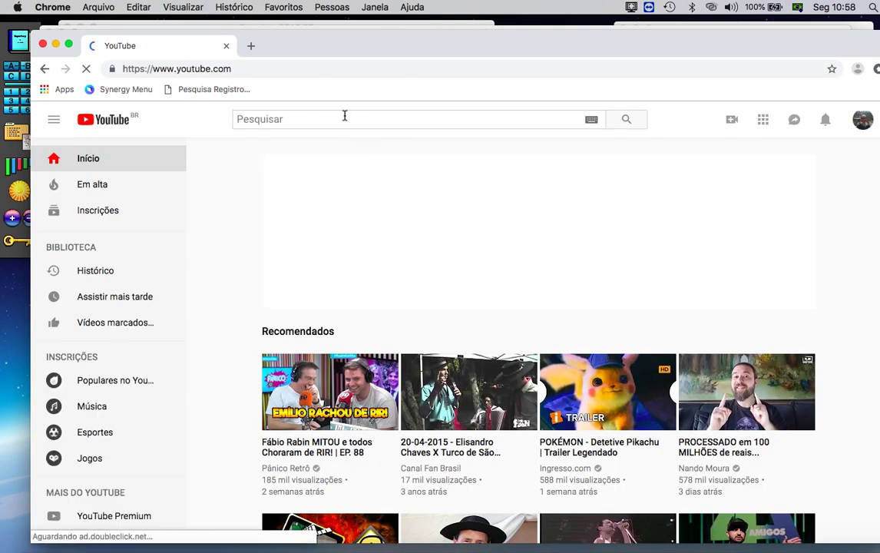
{"action": "left_click", "coordinate": [344, 117]}
{"action": "type", "text": "macr"}
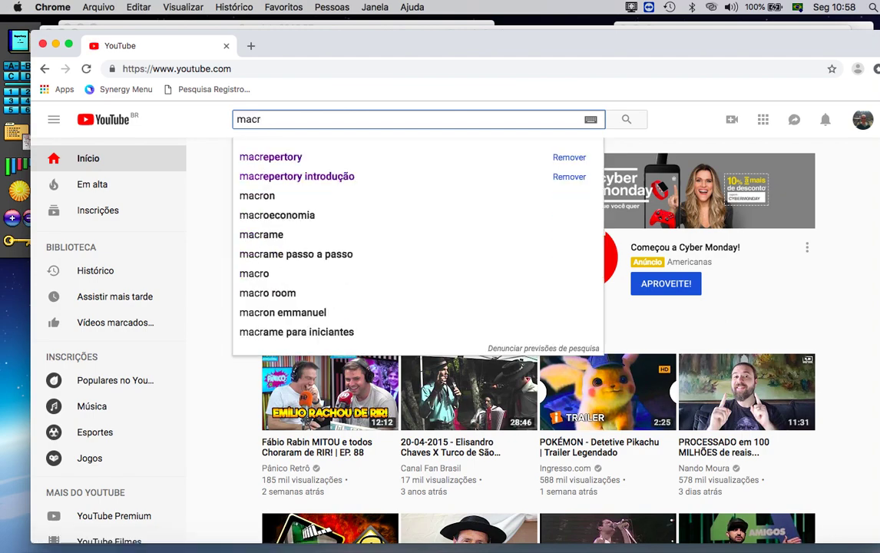
{"action": "left_click", "coordinate": [304, 157]}
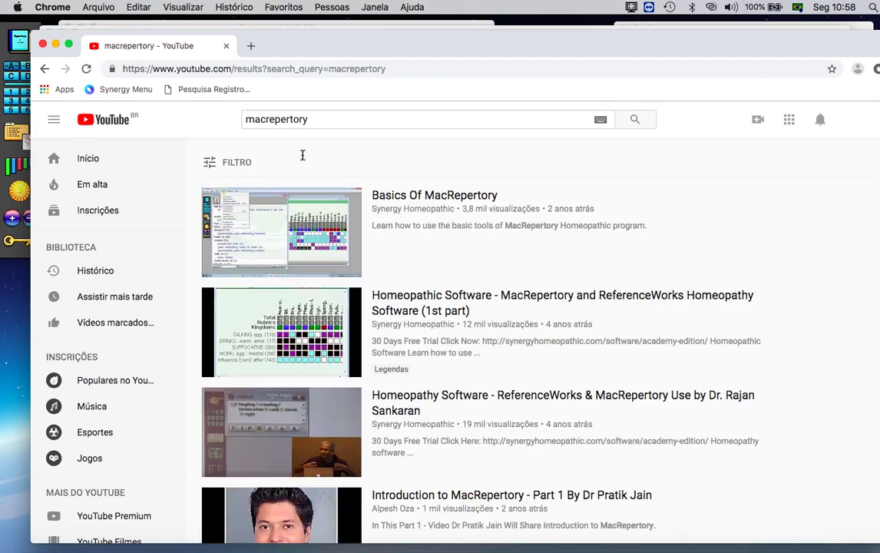
Step: Look through the MacRepertory video results, close the browser window and return to MacRepertory's remedy graph
{"action": "scroll", "coordinate": [453, 251], "scroll_direction": "down", "scroll_amount": 4}
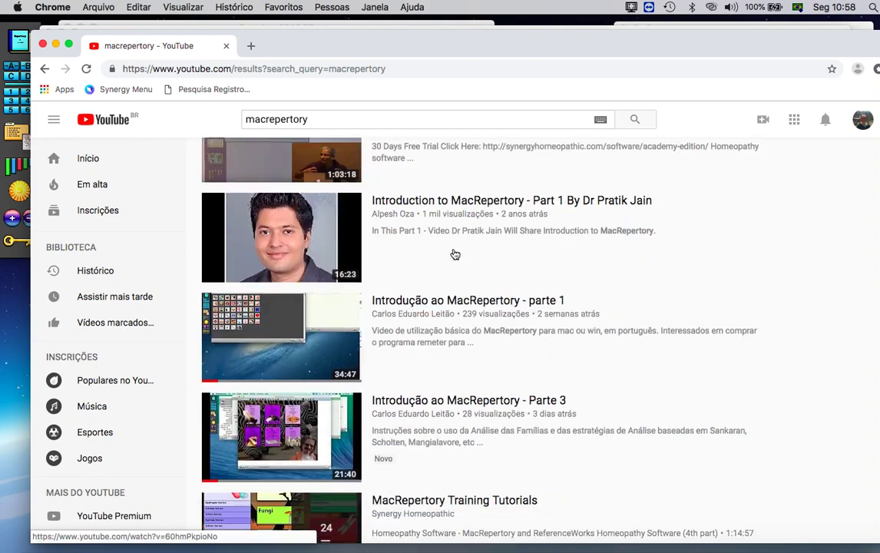
{"action": "scroll", "coordinate": [451, 254], "scroll_direction": "up", "scroll_amount": 5}
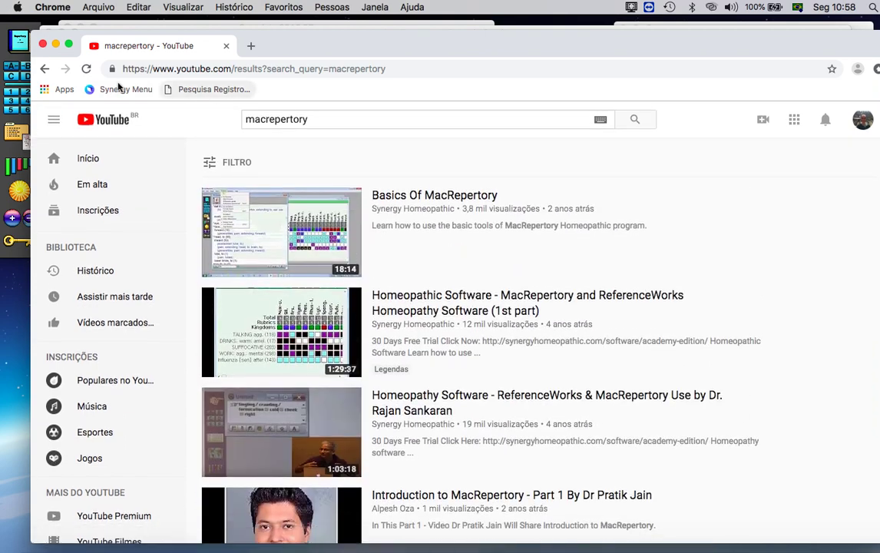
{"action": "left_click", "coordinate": [42, 46]}
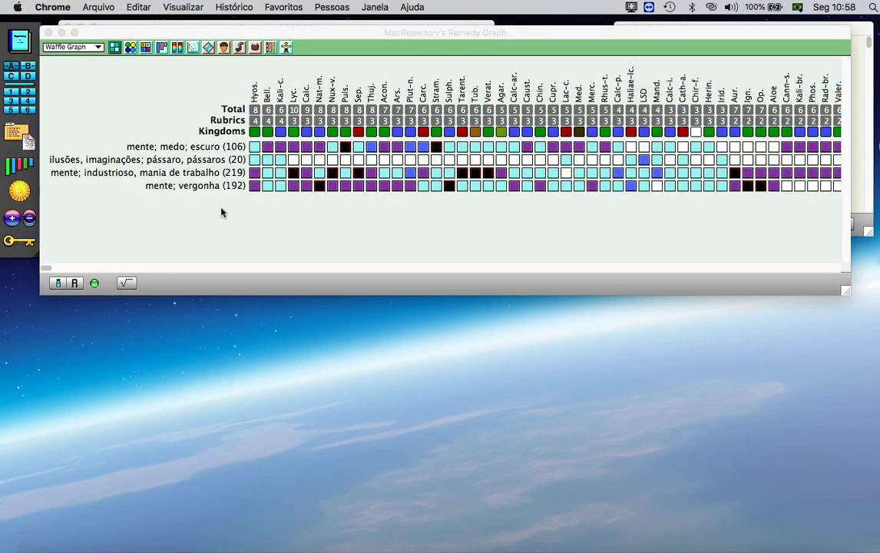
{"action": "left_click", "coordinate": [260, 246]}
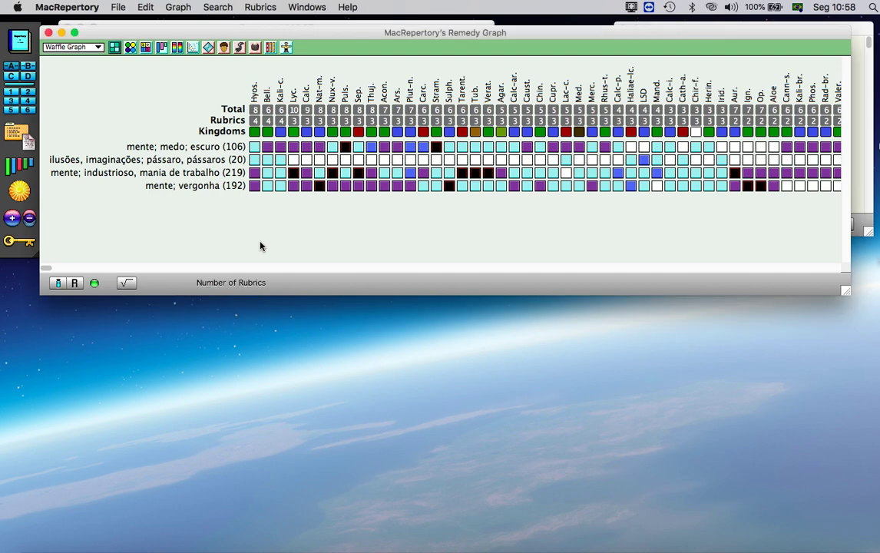
Step: Open the online program manual folder, select MR Professional Manual.pdf and close the browser window
{"action": "left_click", "coordinate": [348, 8]}
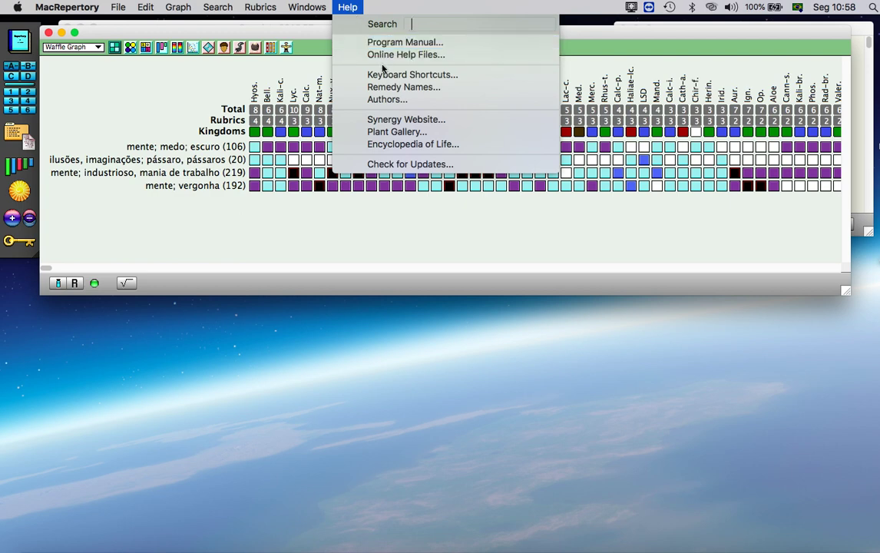
{"action": "left_click", "coordinate": [467, 44]}
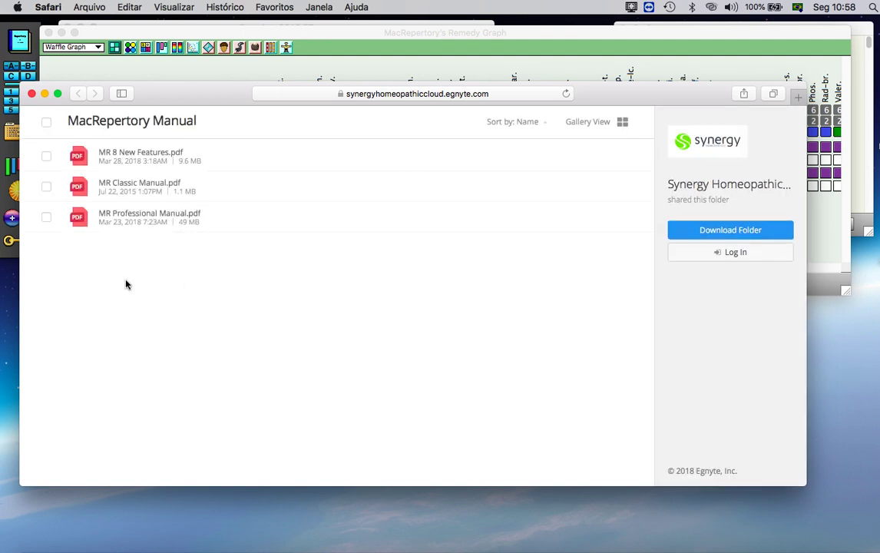
{"action": "left_click", "coordinate": [46, 218]}
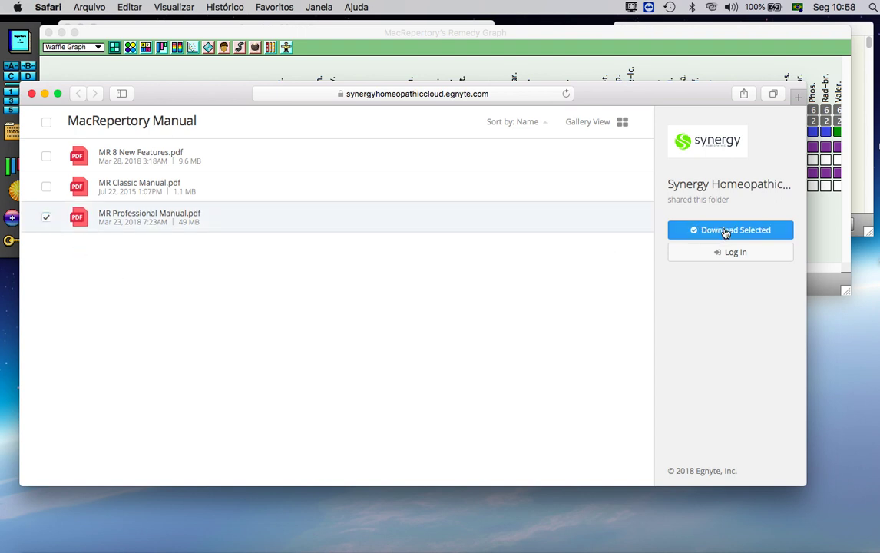
{"action": "left_click", "coordinate": [32, 94]}
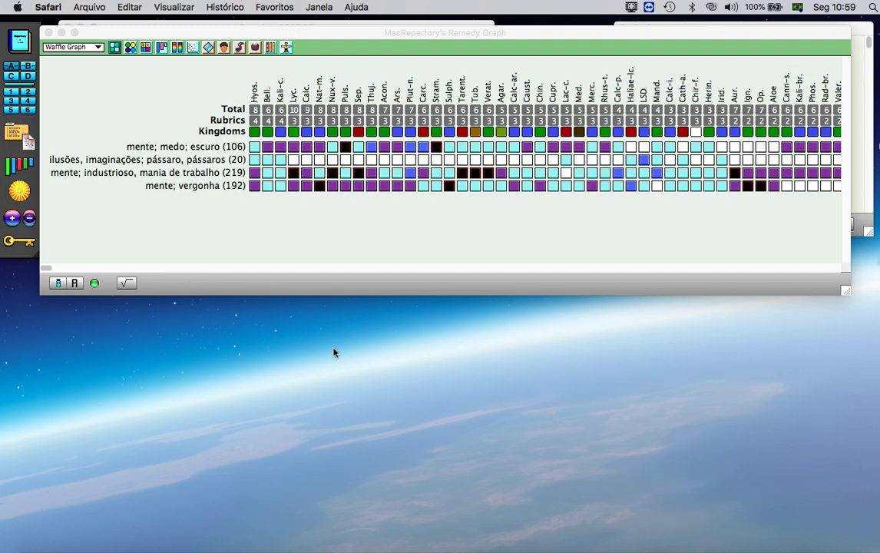
Step: Switch to Chrome, open YouTube, display the signed-in account's options and close the browser window
{"action": "left_click", "coordinate": [390, 350]}
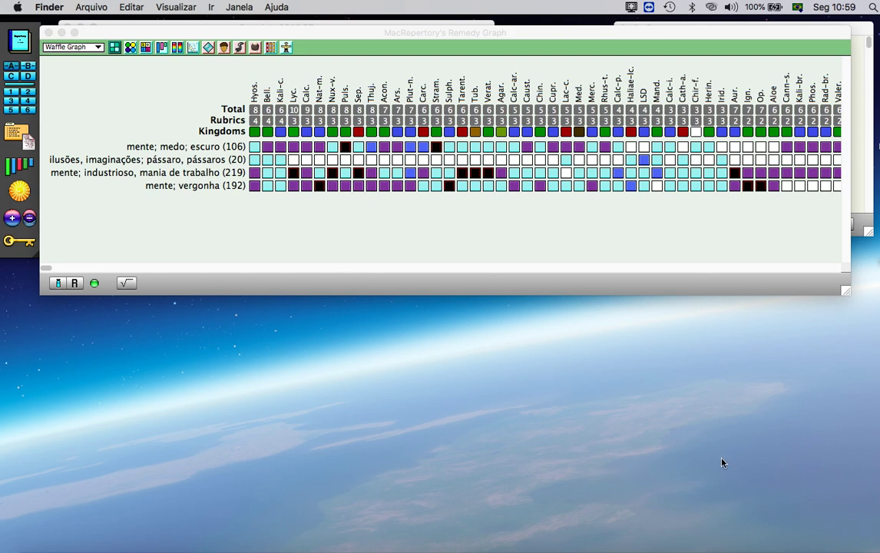
{"action": "left_click", "coordinate": [612, 548]}
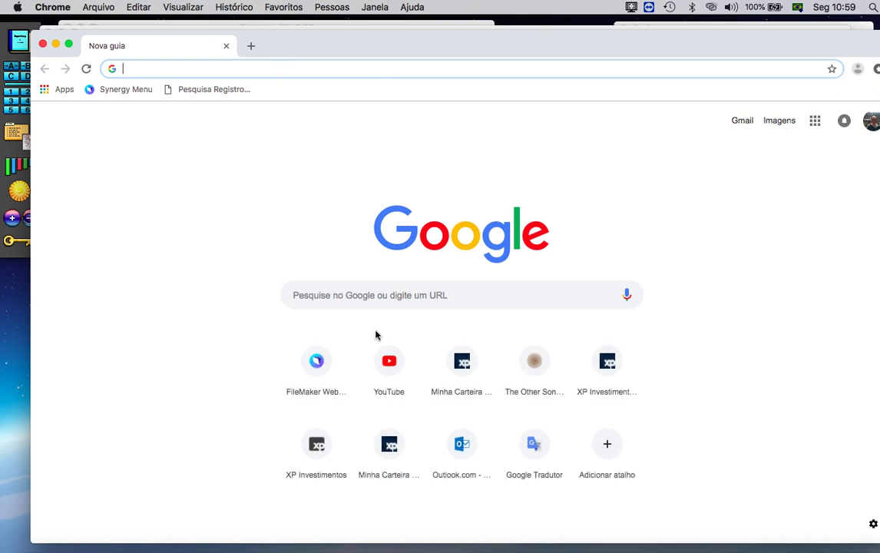
{"action": "left_click", "coordinate": [396, 364]}
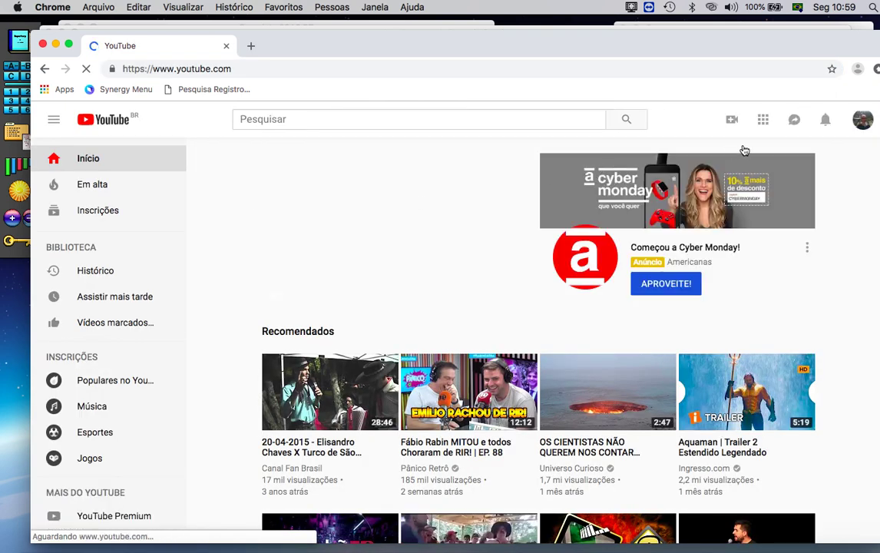
{"action": "left_click", "coordinate": [860, 120]}
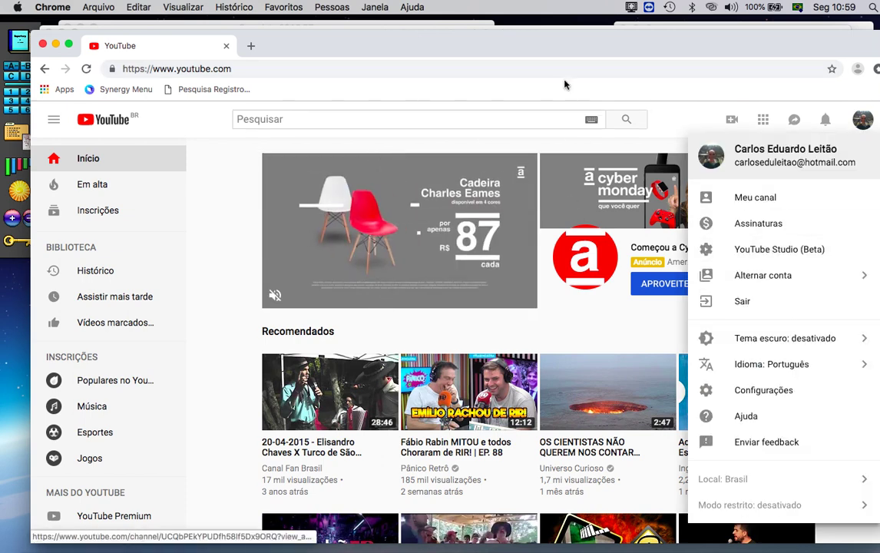
{"action": "left_click", "coordinate": [337, 69]}
{"action": "key", "text": "super+w"}
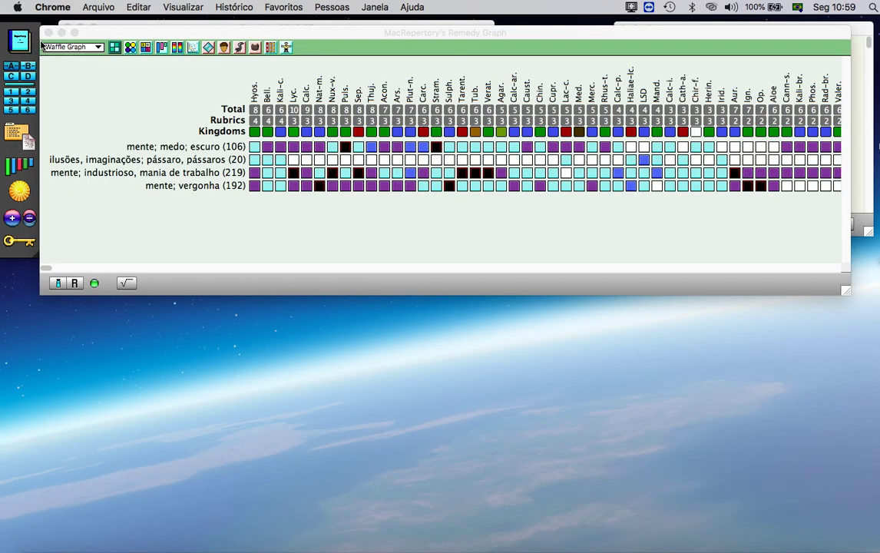
Step: Return to MacRepertory and close the remedy graph window
{"action": "left_click", "coordinate": [128, 34]}
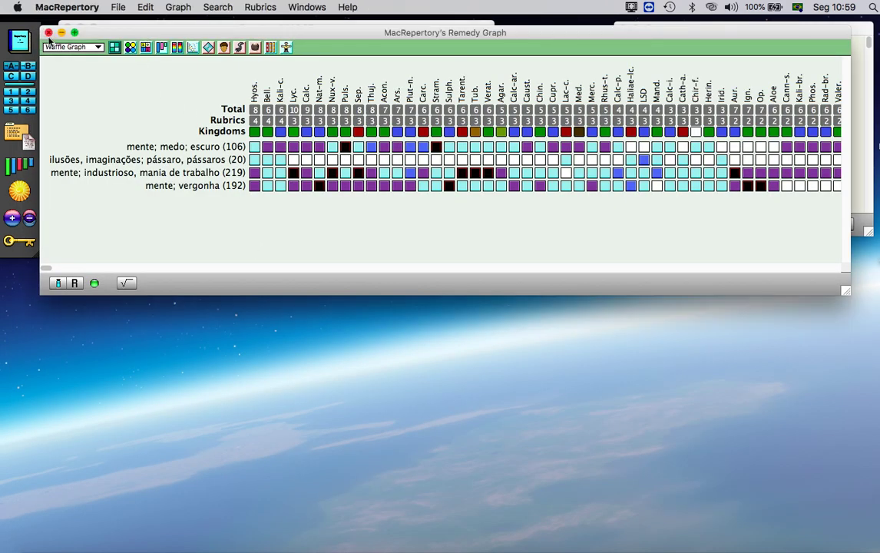
{"action": "left_click", "coordinate": [49, 33]}
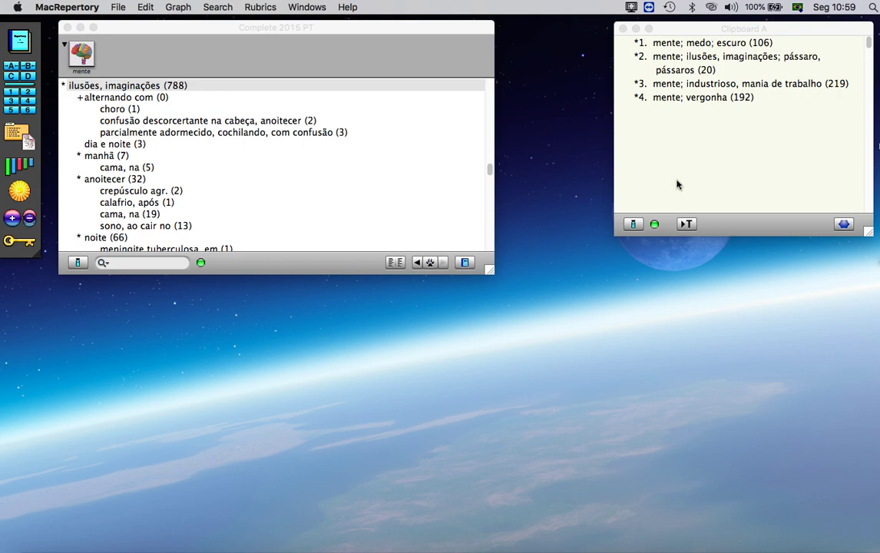
{"action": "left_click", "coordinate": [821, 545]}
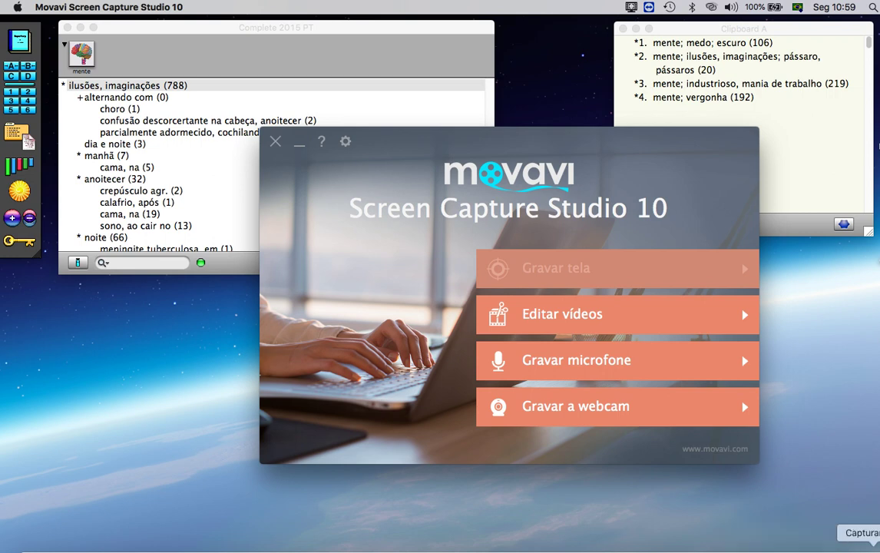
{"action": "left_click", "coordinate": [872, 546]}
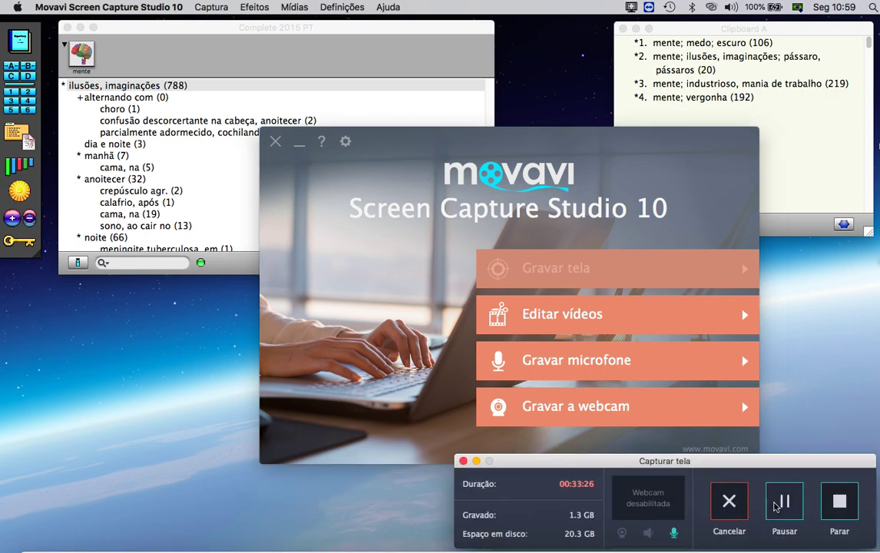